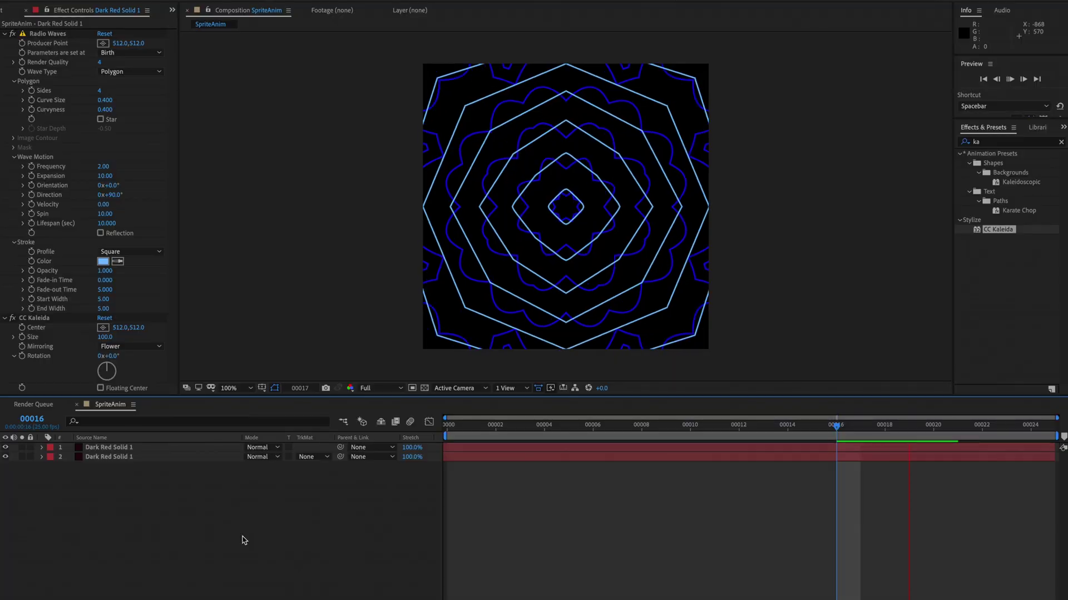
Preview the kaleidoscope animation, then view the tiled pattern image at actual size
key("space")
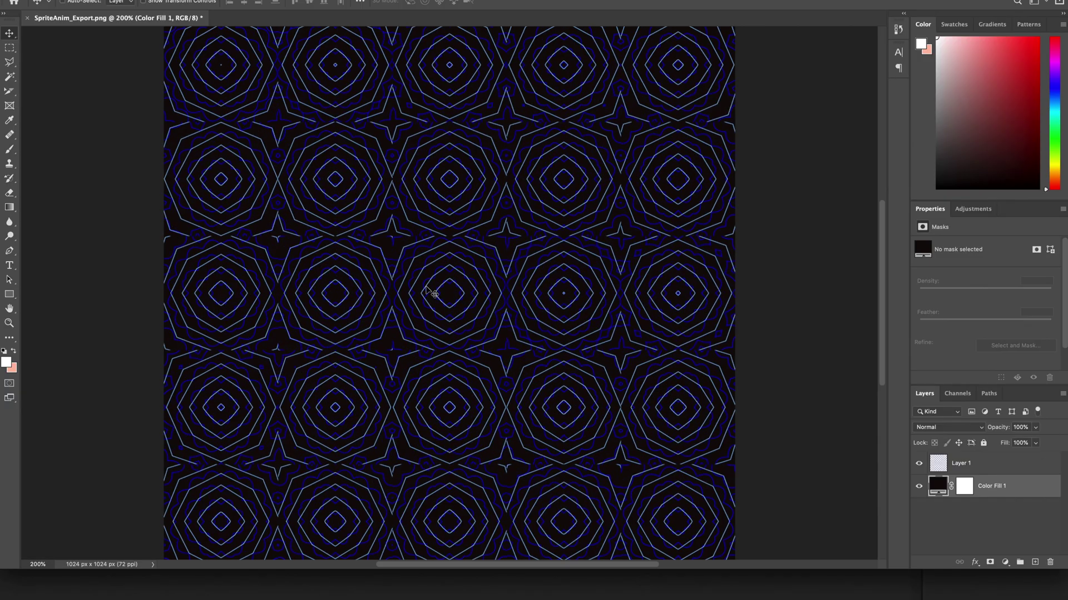
key("ctrl+minus")
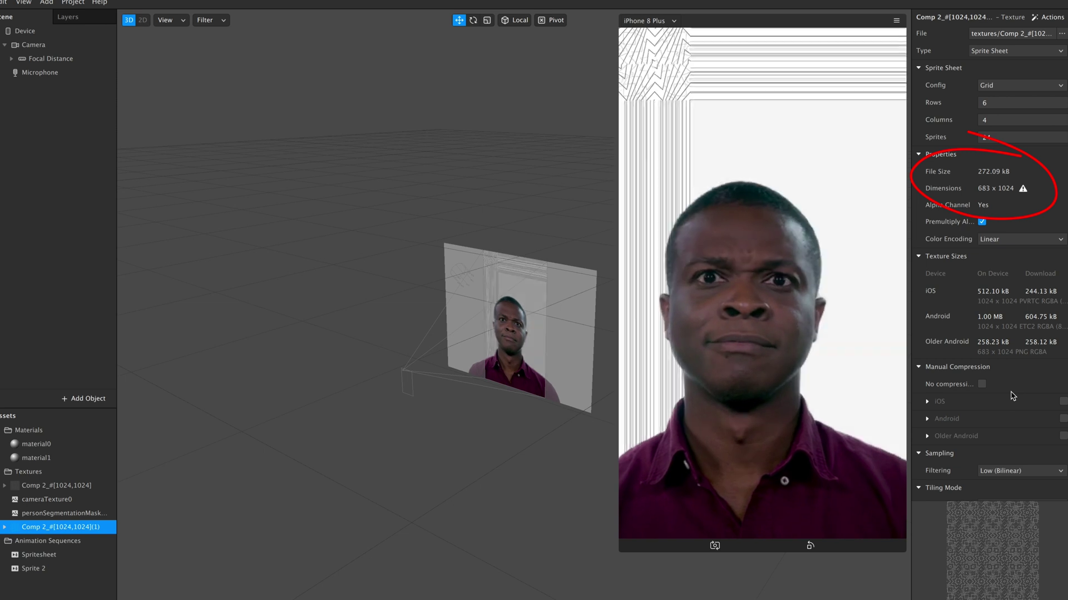
Check the texture's U and V tiling modes, keeping horizontal tiling on Clamp
scroll(1012, 395, "down", 3)
scroll(1012, 394, "down", 1)
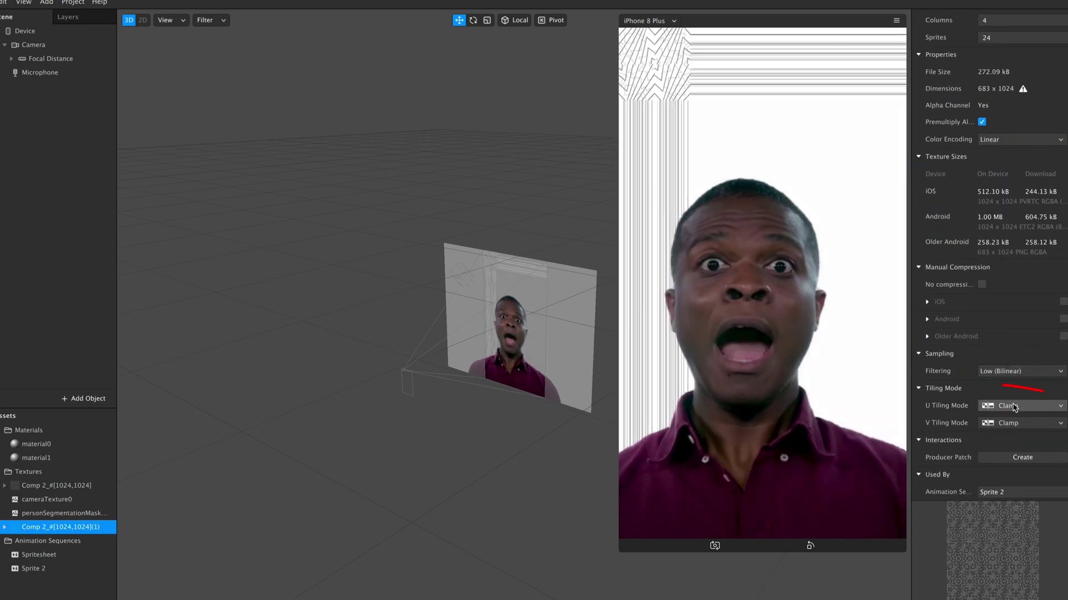
left_click(1022, 406)
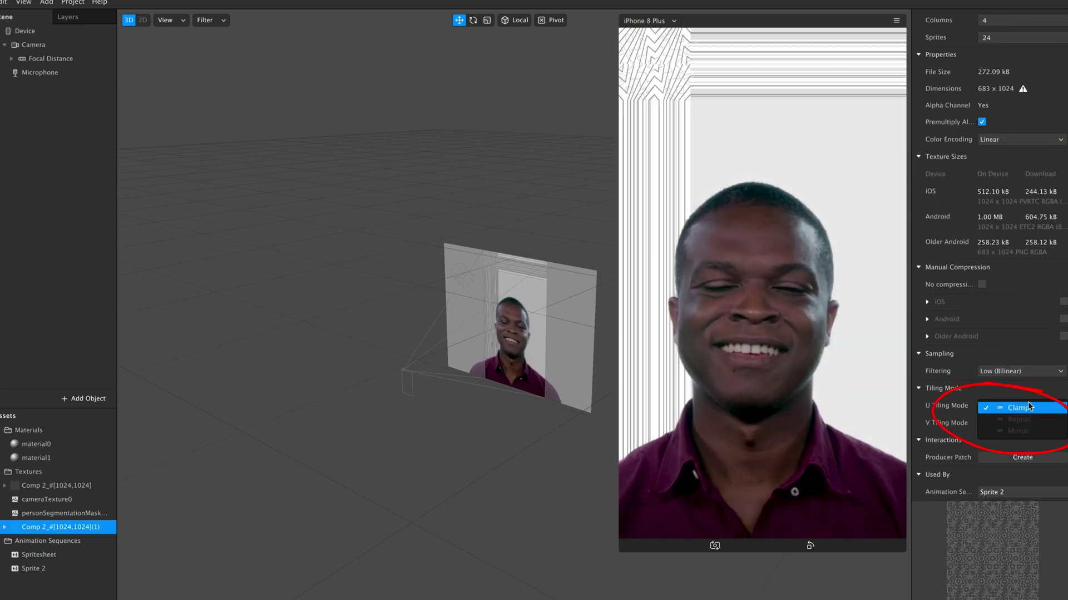
left_click(1028, 409)
left_click(1026, 424)
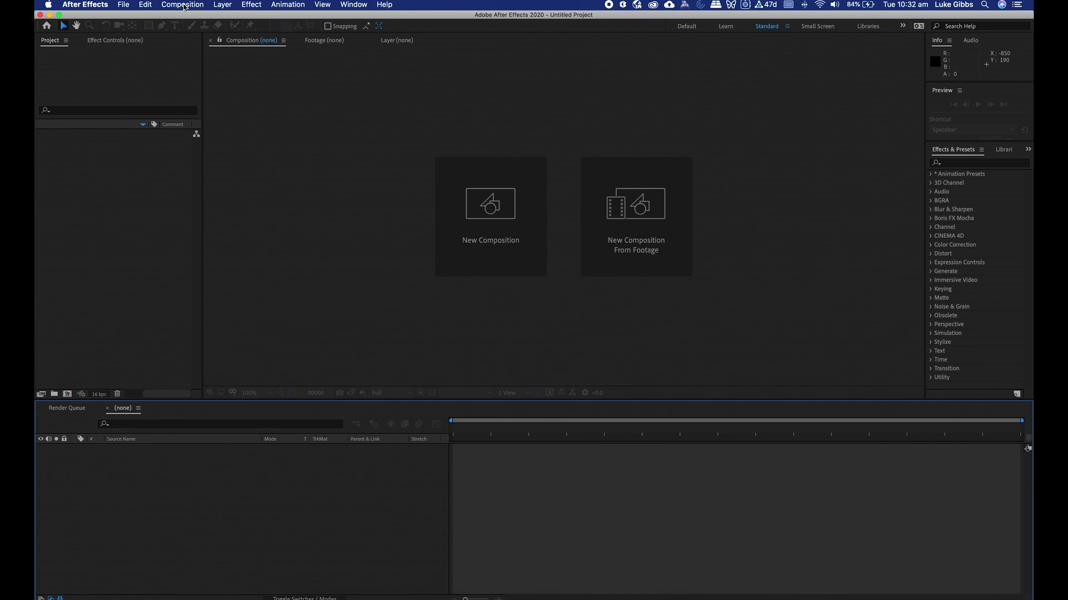
Create a SpriteAnim composition at 1024x1024, 25 fps, 25 frames long
left_click(183, 5)
left_click(192, 14)
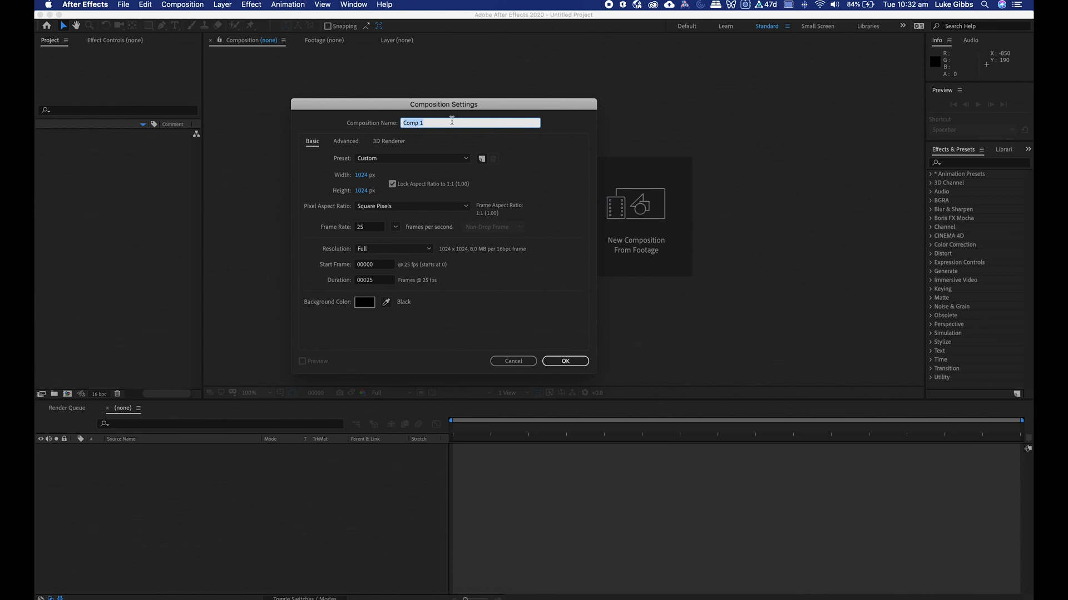
type("SpriteAnim")
left_click(369, 281)
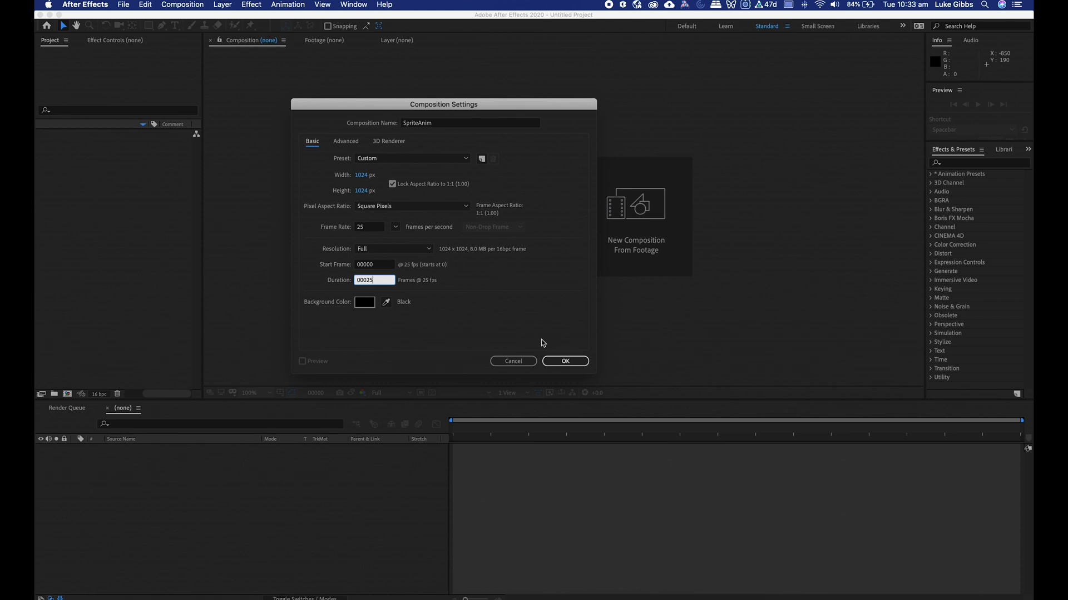
left_click(565, 360)
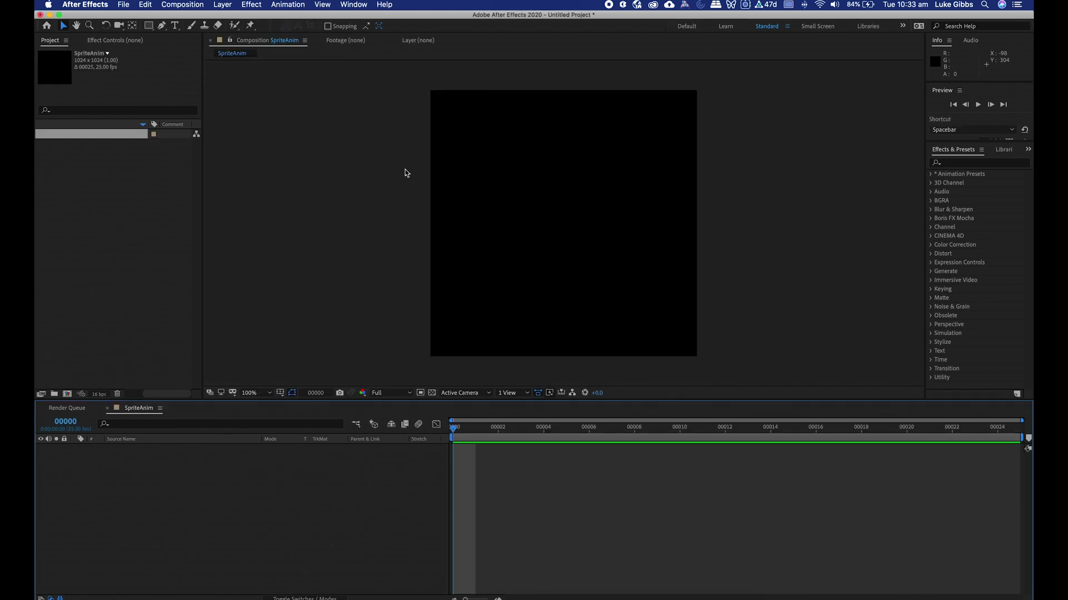
Add a comp-sized dark red solid layer, Dark Red Solid 1
left_click(222, 5)
mouse_move(231, 20)
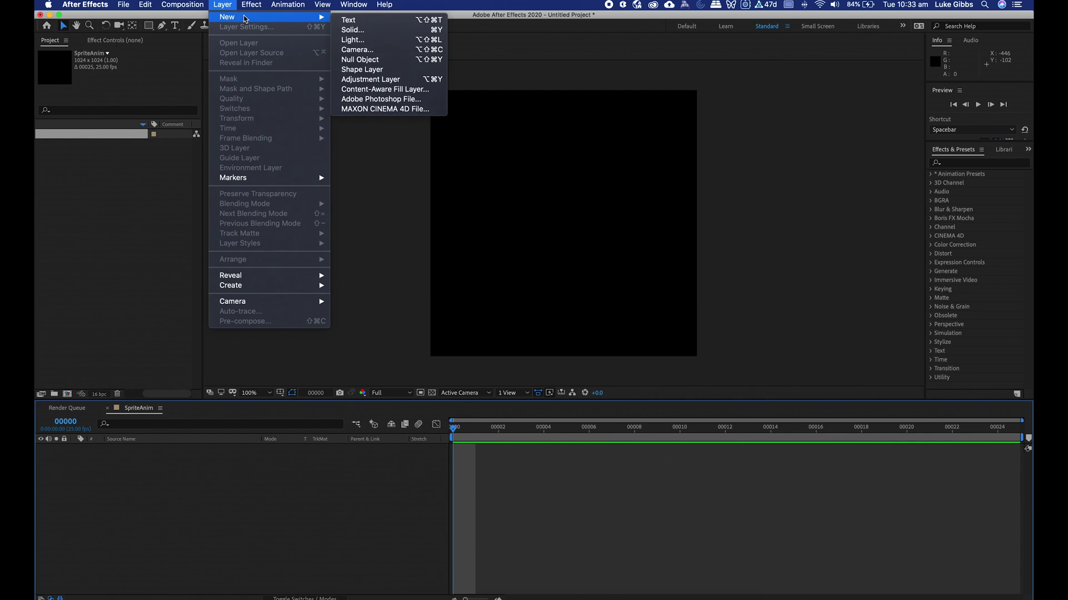
left_click(353, 29)
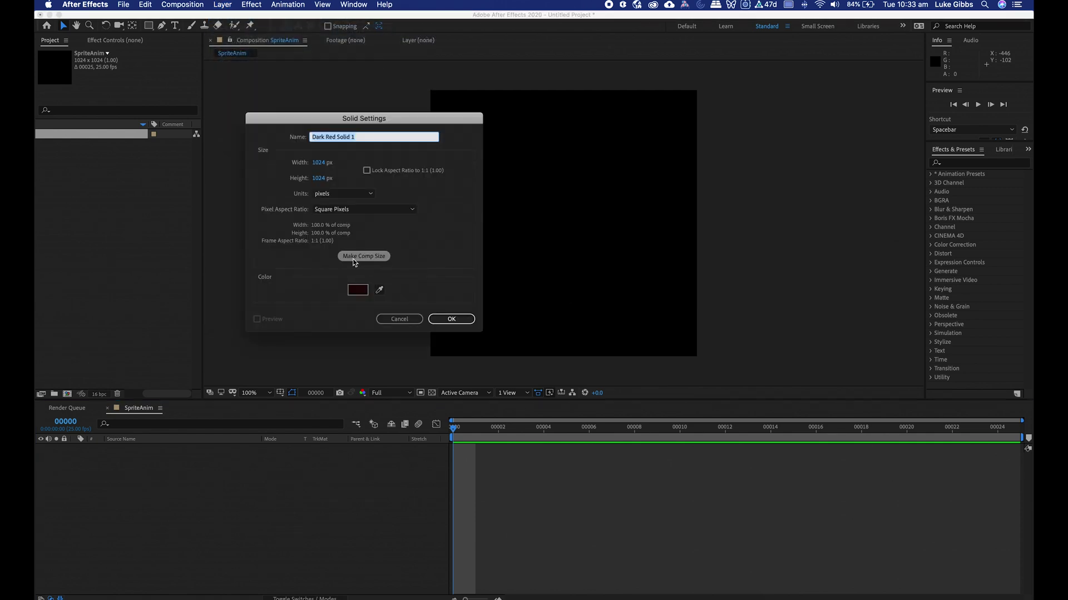
left_click(372, 257)
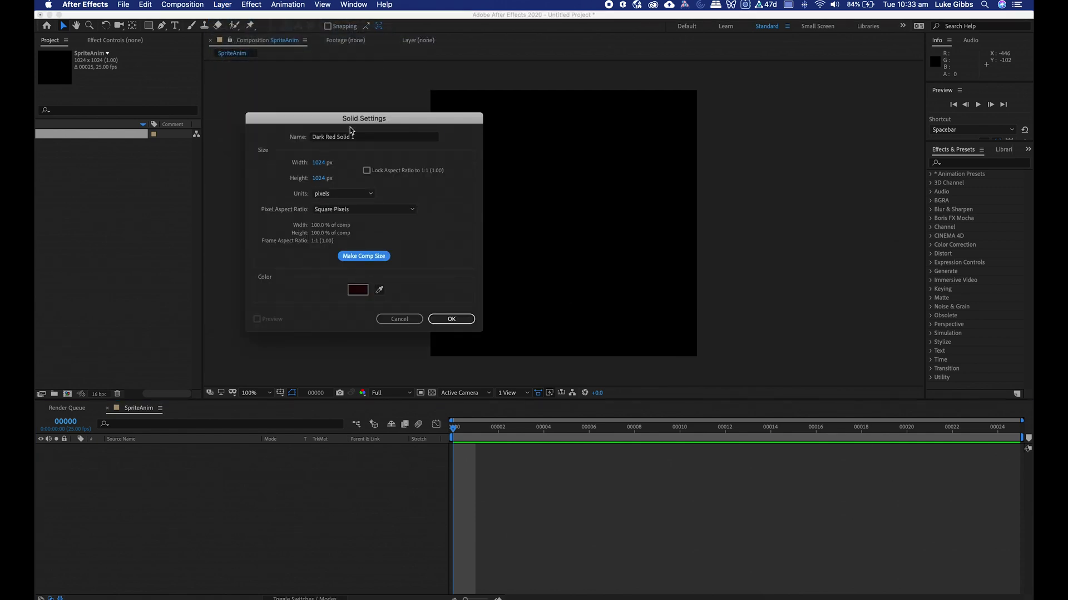
left_click(445, 319)
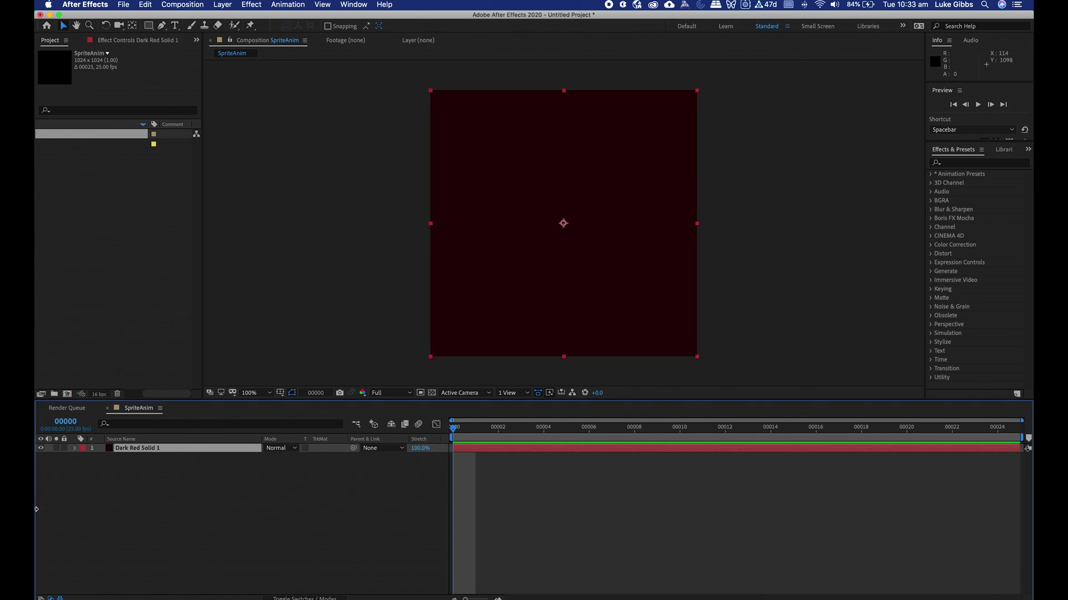
left_click(102, 509)
Toggle the time display between timecode and frames, then return to frame 0 and select the solid
left_click(792, 429)
mouse_move(777, 443)
left_mouse_down()
mouse_move(278, 428)
mouse_move(829, 451)
mouse_move(771, 456)
left_mouse_up()
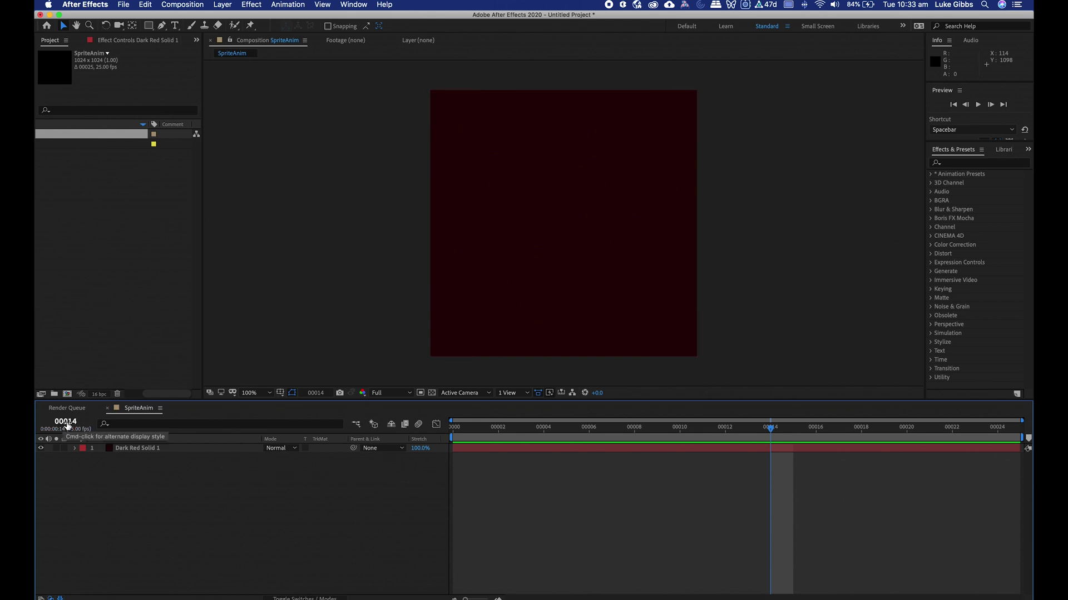
left_click(68, 426, "super")
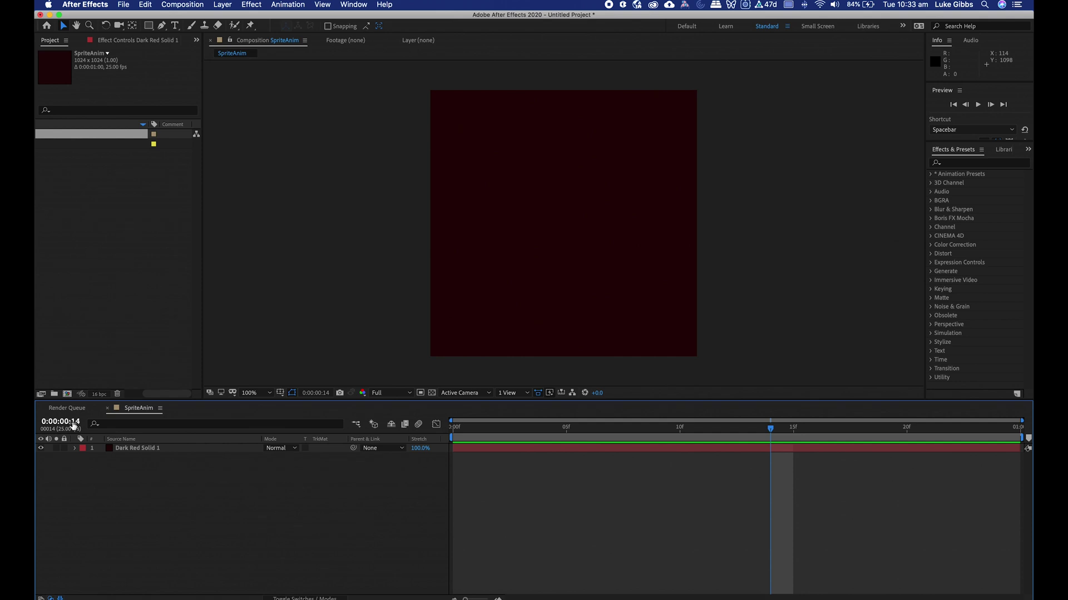
left_click(68, 426, "super")
left_click(68, 426, "super")
left_click(69, 425, "super")
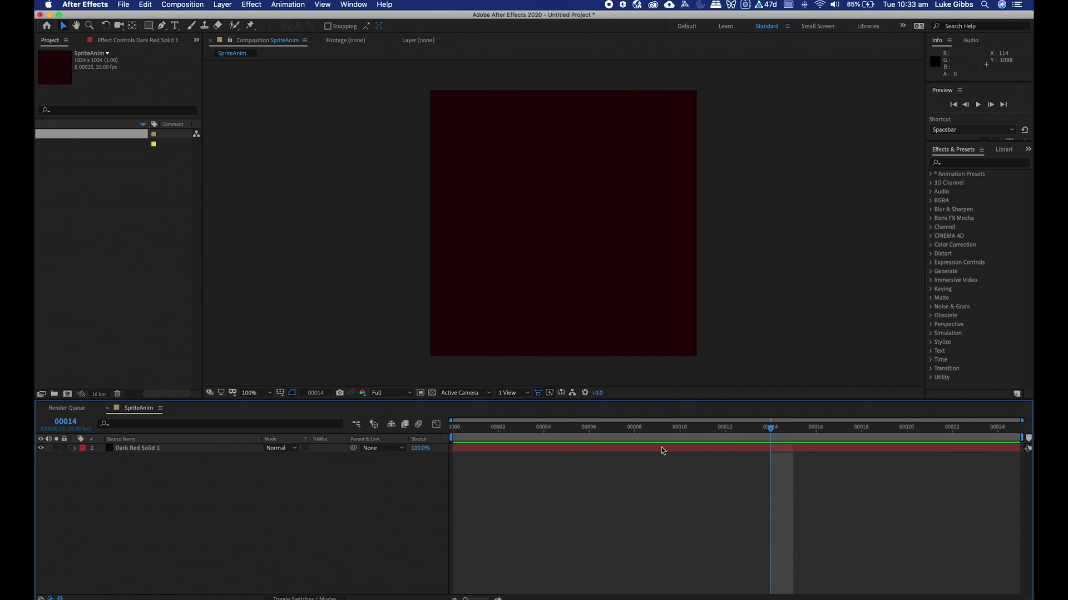
left_click(747, 430)
key("Home")
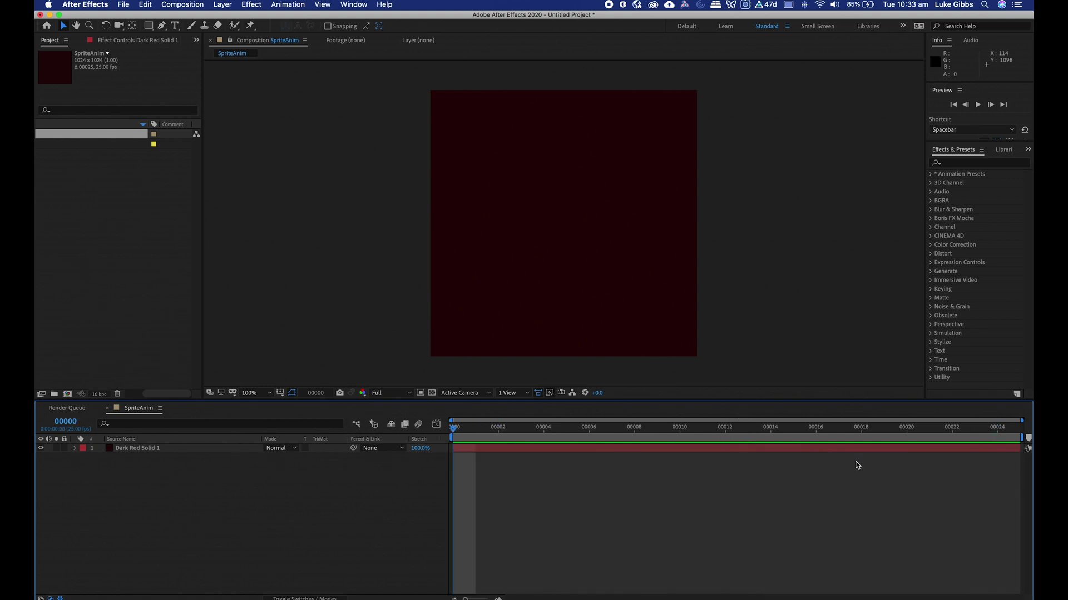
left_click(926, 448)
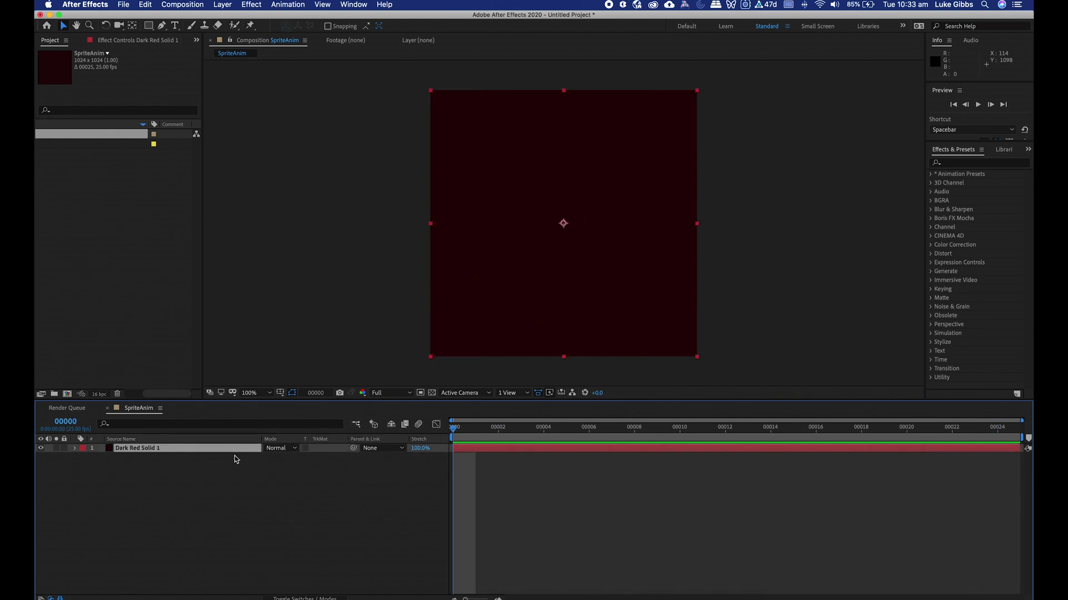
Search effects for 'radio' and apply Radio Waves to Dark Red Solid 1
left_click(956, 162)
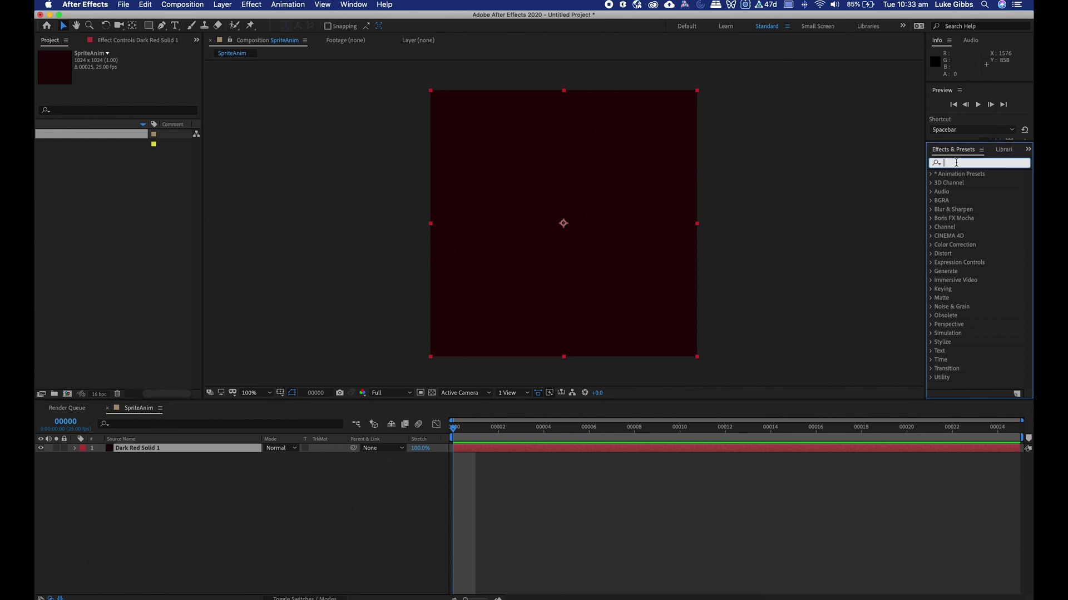
type("radio")
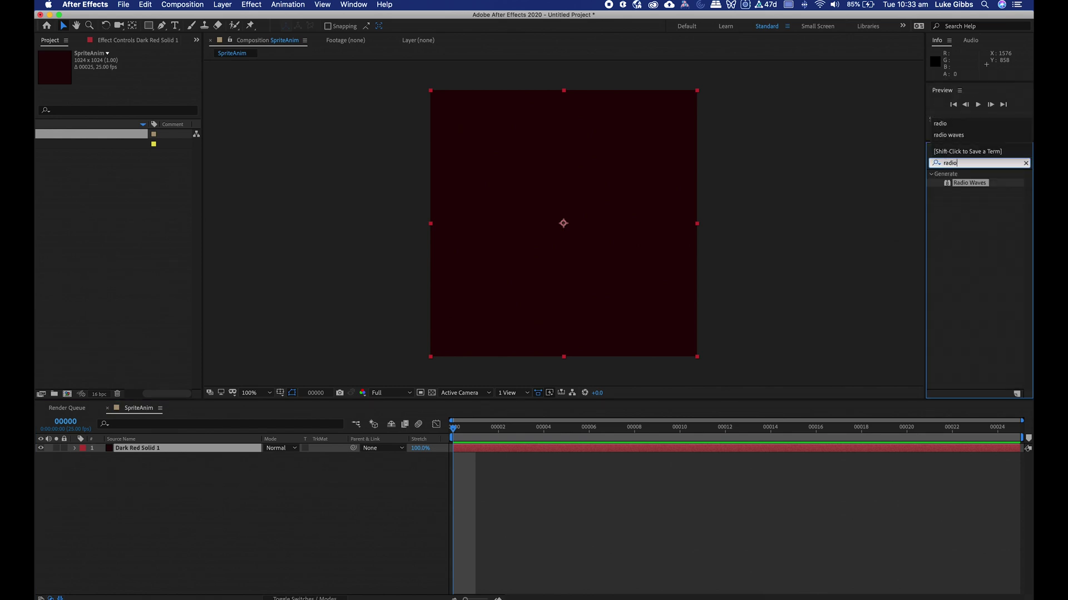
double_click(968, 183)
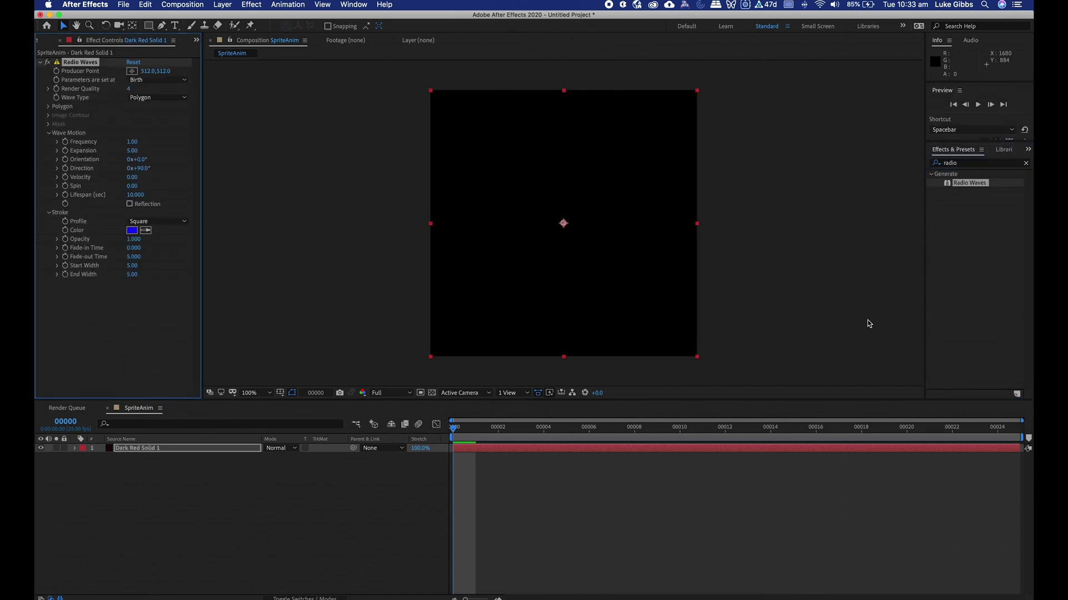
Preview and scrub the expanding blue rings through to the last frame, 00024
left_click(491, 432)
left_click(534, 471)
key("space")
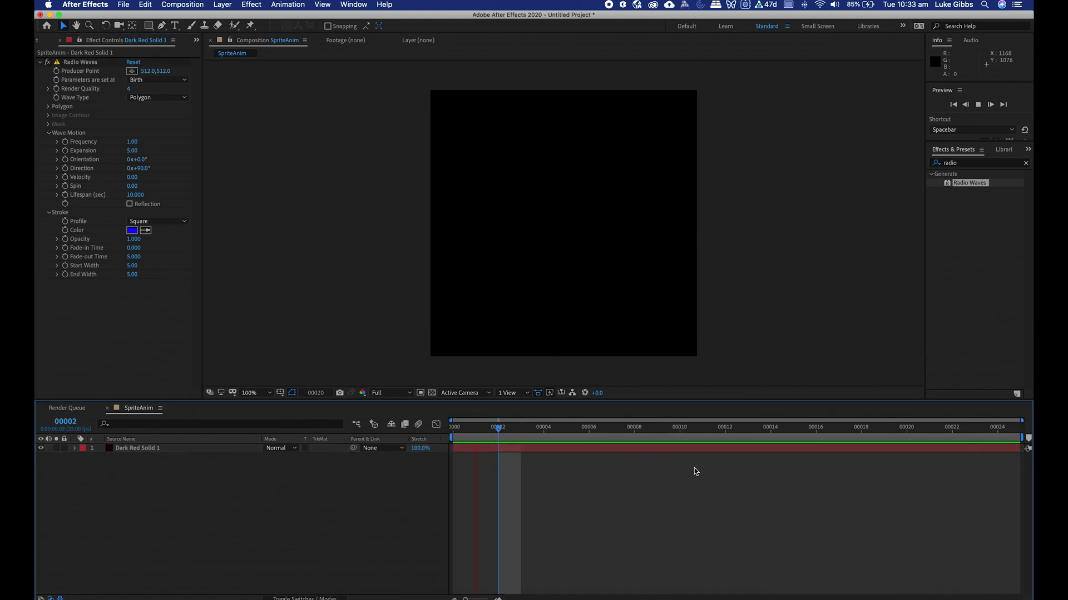
left_click(726, 430)
left_click_drag(725, 431, 447, 439)
left_click(995, 449)
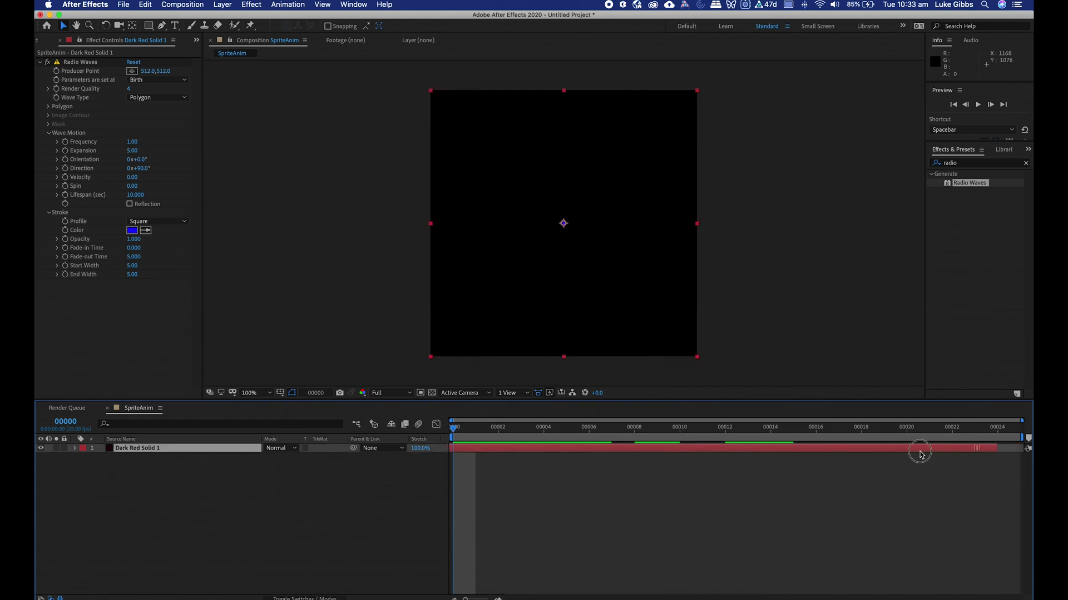
key("space")
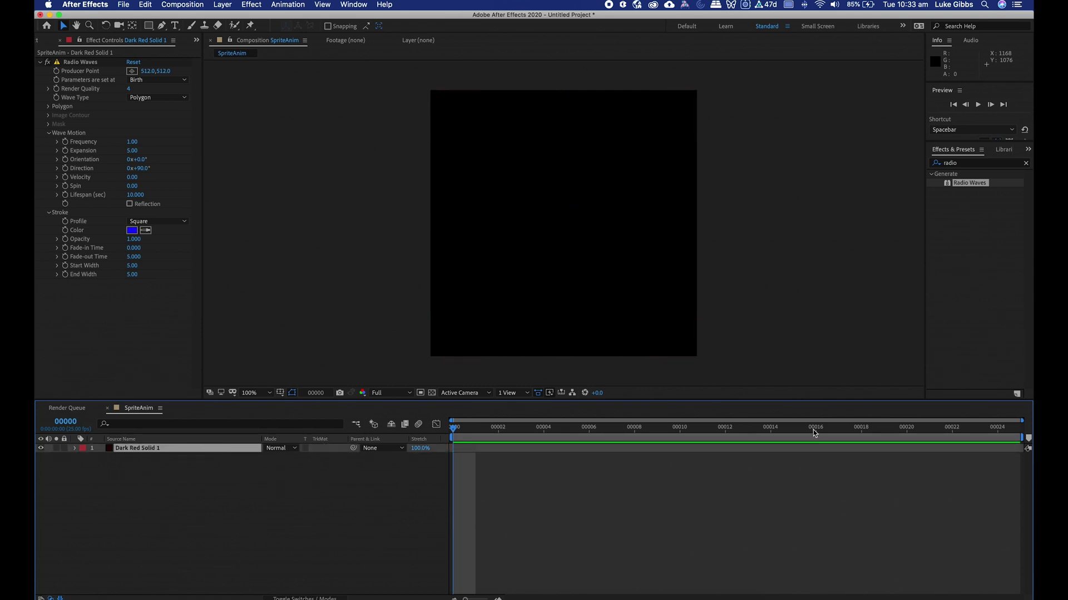
left_click_drag(860, 431, 996, 431)
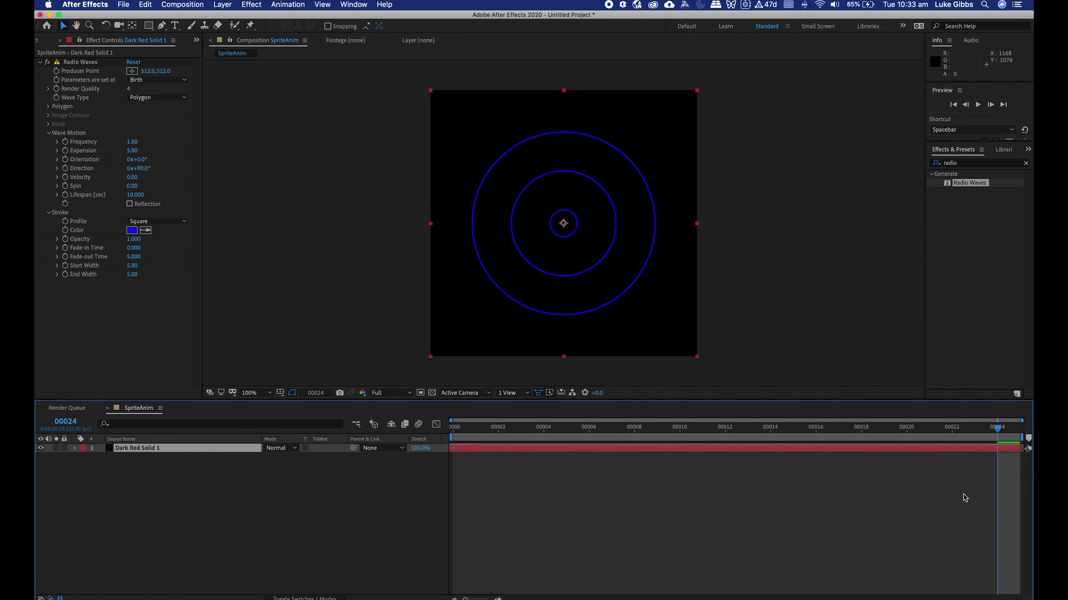
left_click(335, 492)
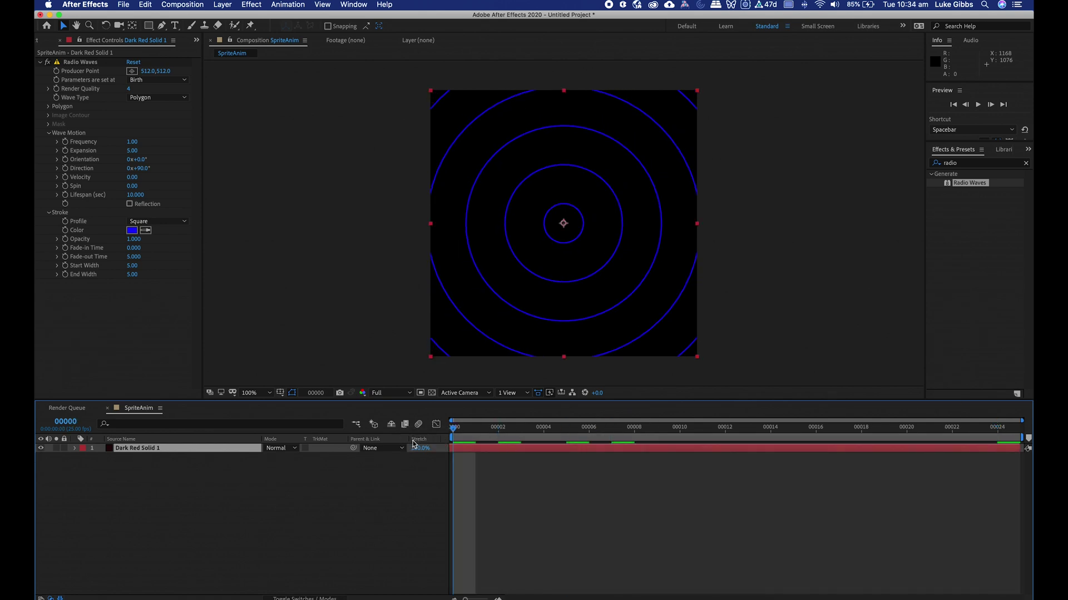
left_click(279, 497)
Preview the waves, then set the Radio Waves polygon to 3 sides
key("space")
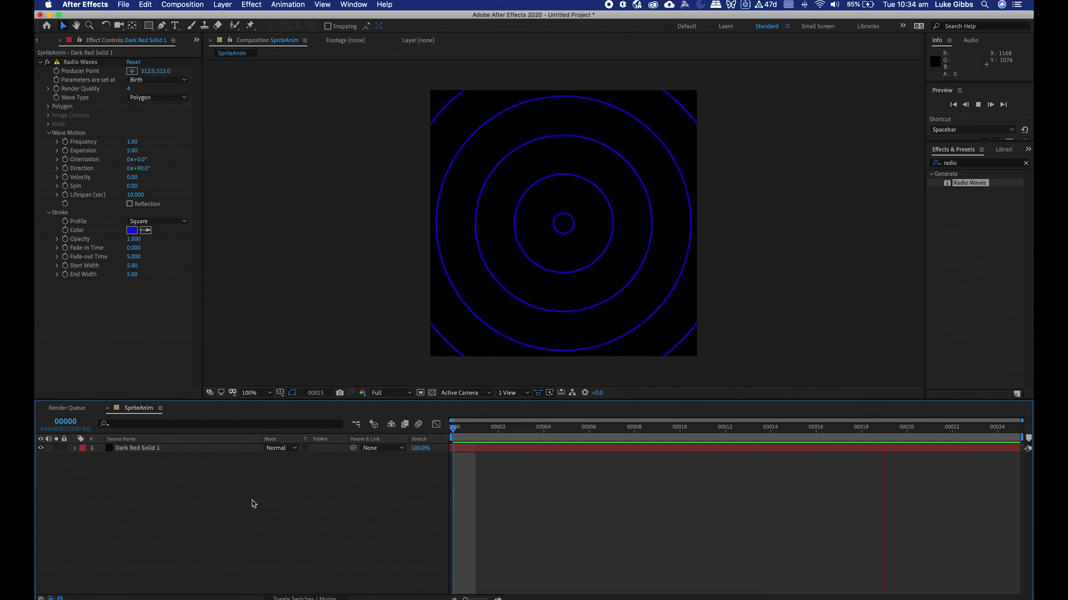
key("space")
left_click(157, 448)
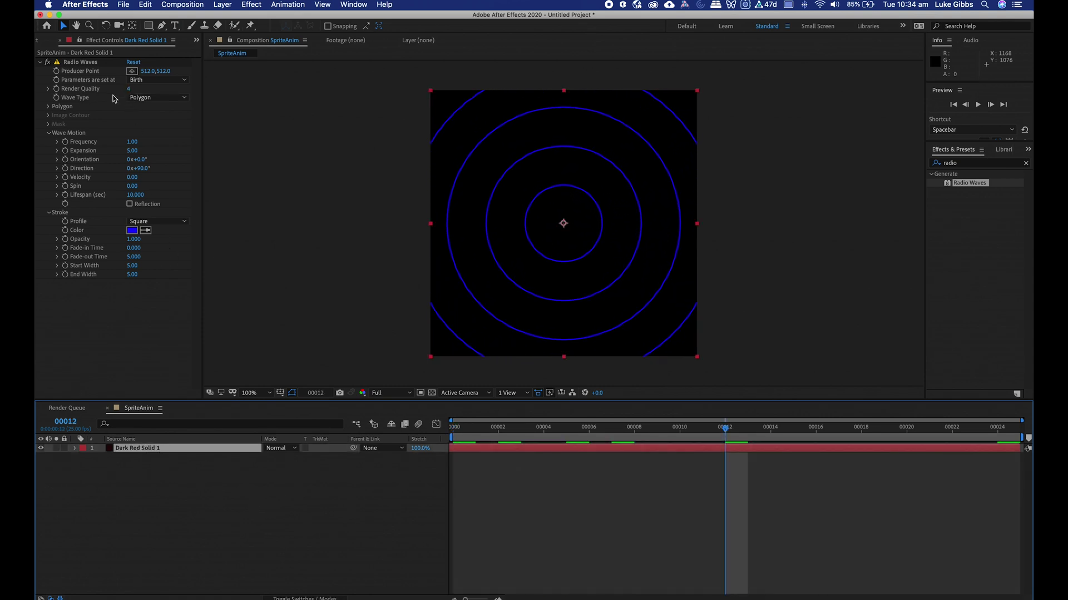
left_click(48, 107)
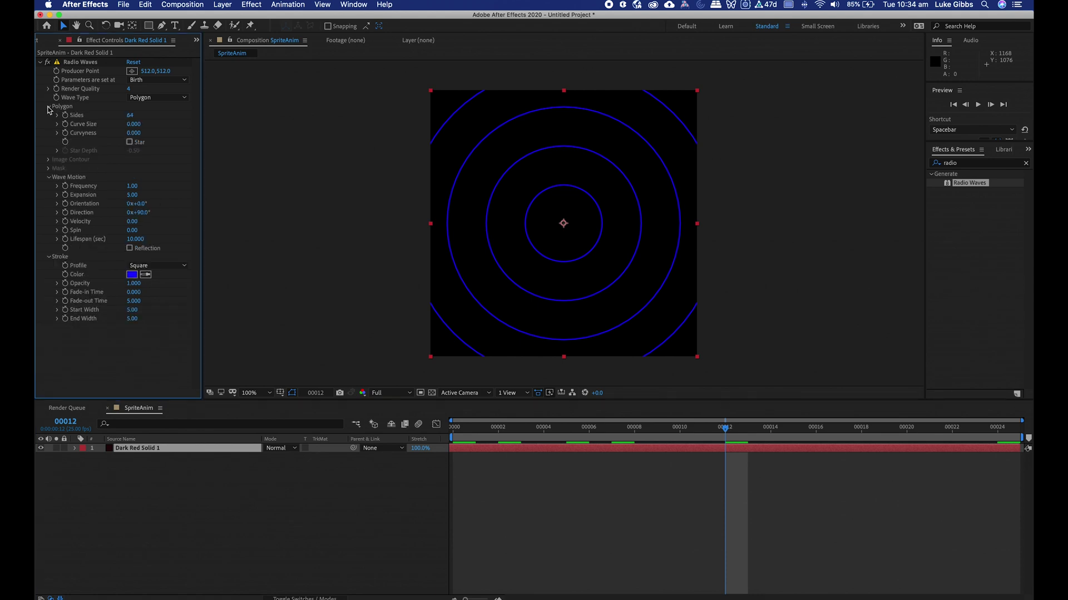
left_click(132, 116)
type("3")
key("Return")
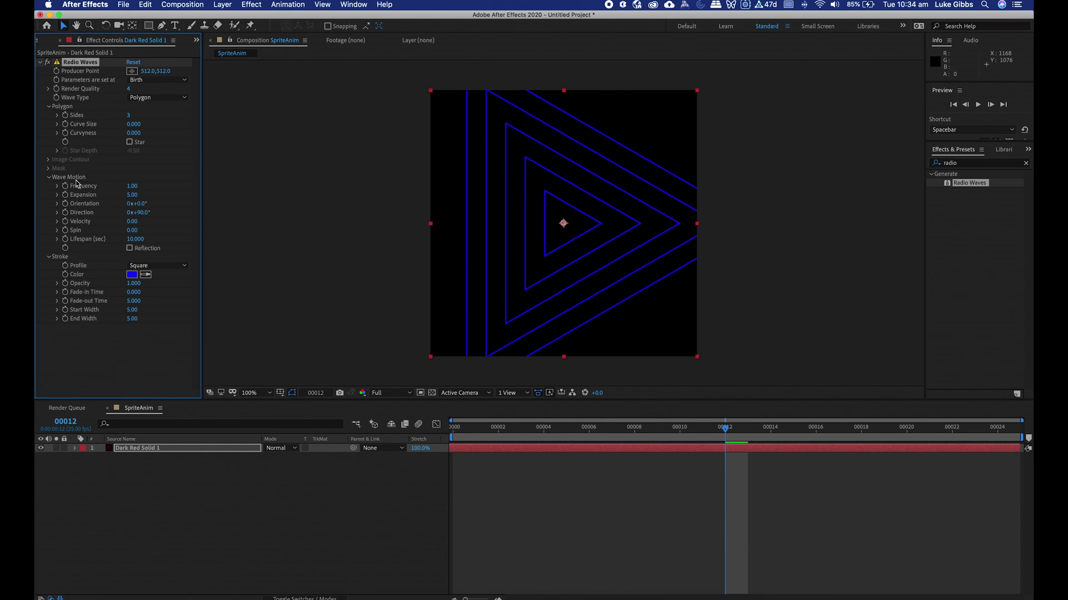
Set wave Frequency to 2 and Expansion to 10, then return to the first frame
left_click(134, 186)
type("2")
key("Return")
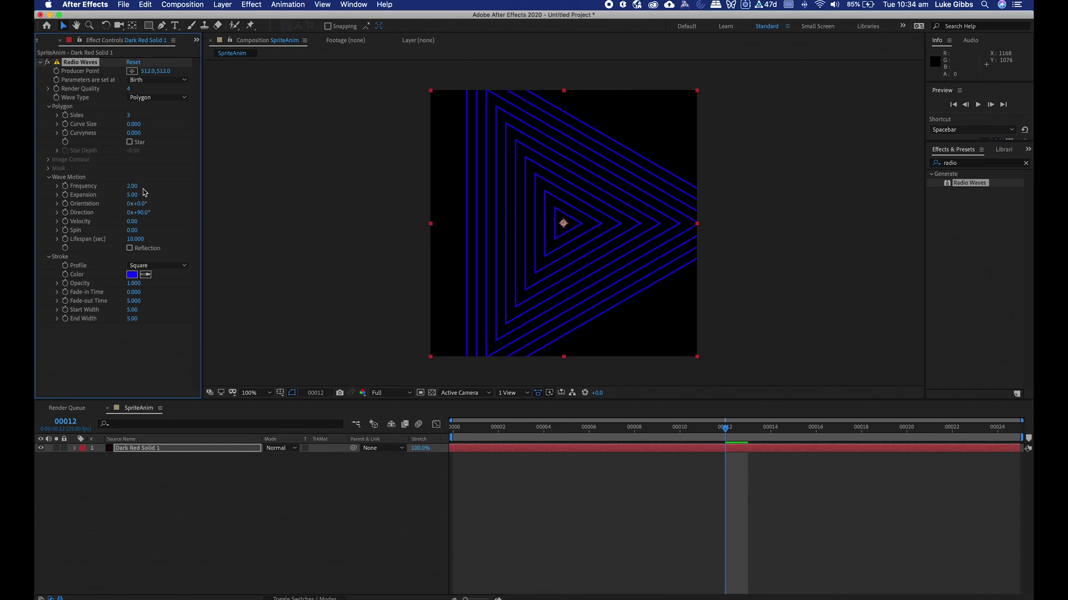
left_click(136, 196)
type("10")
key("Return")
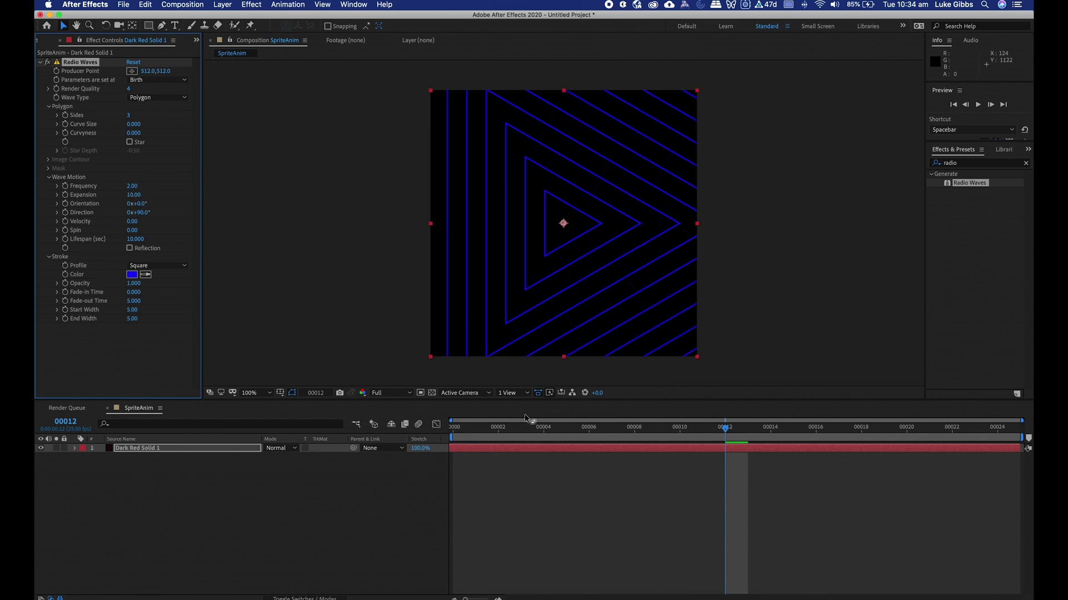
left_click(451, 428)
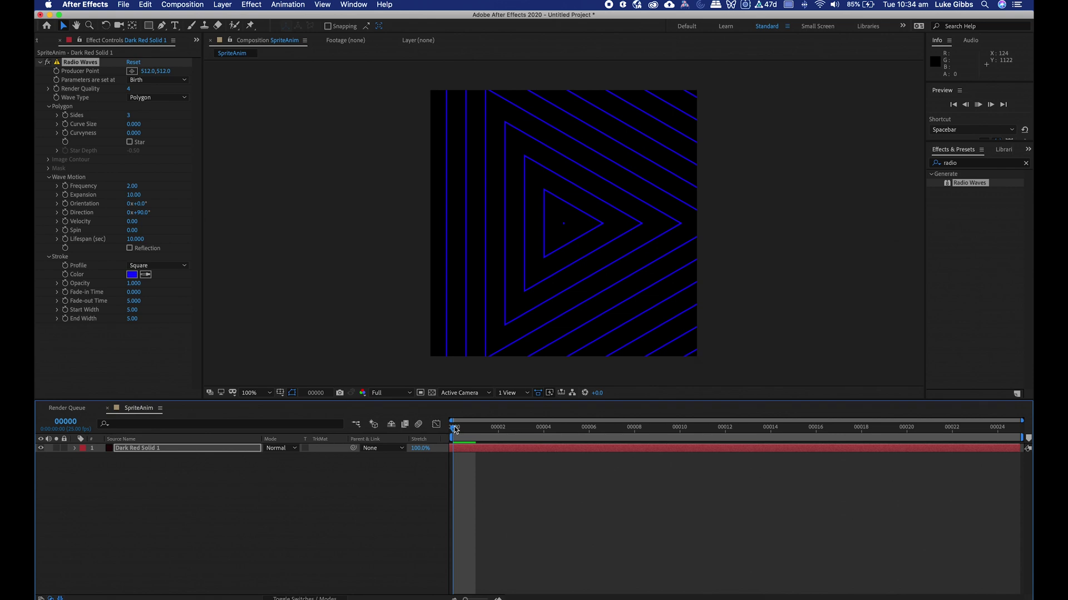
Set Radio Waves Spin to 10 and preview the twisting triangles
key("space")
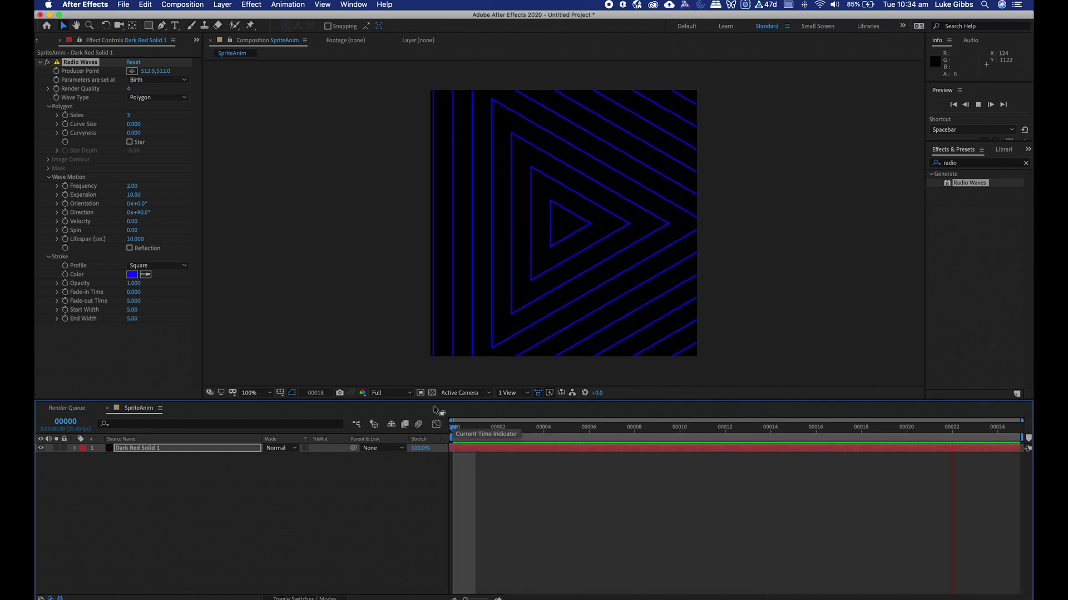
key("space")
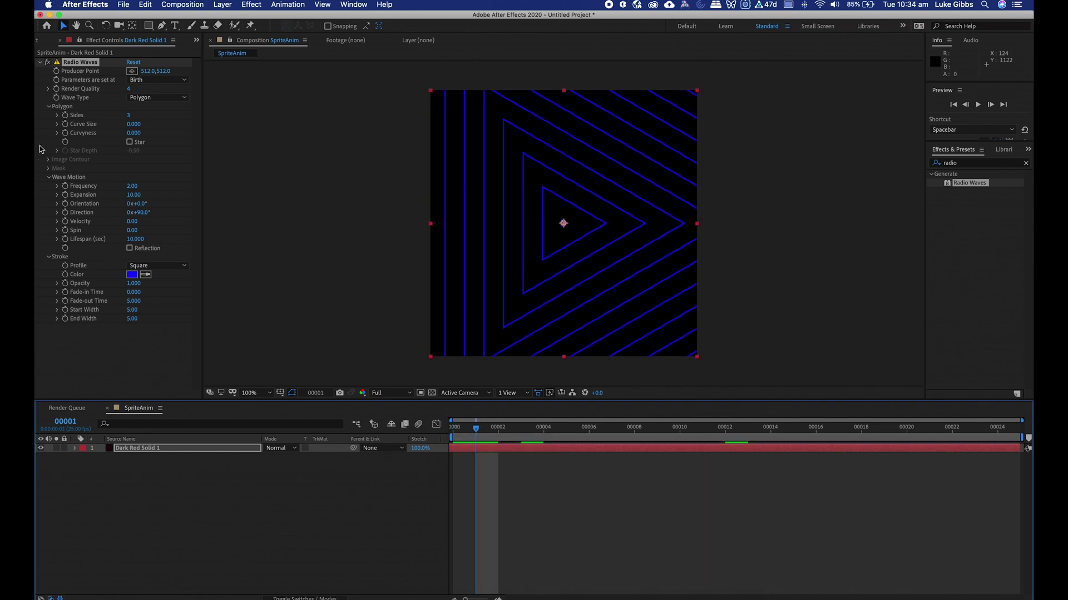
left_click_drag(133, 232, 137, 230)
left_click(135, 228)
type("10")
key("Return")
left_click(739, 537)
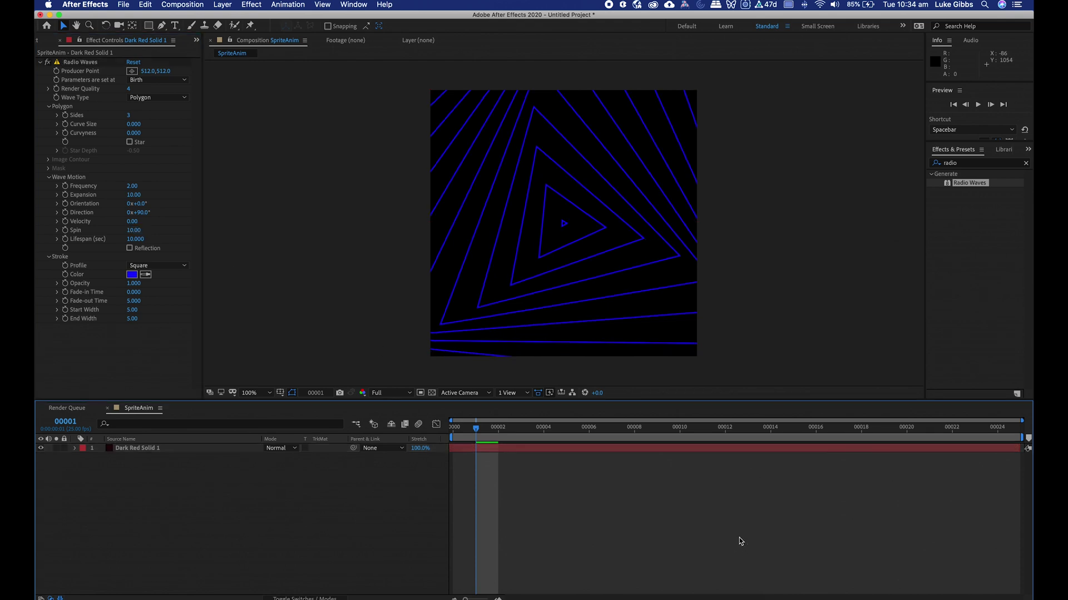
key("space")
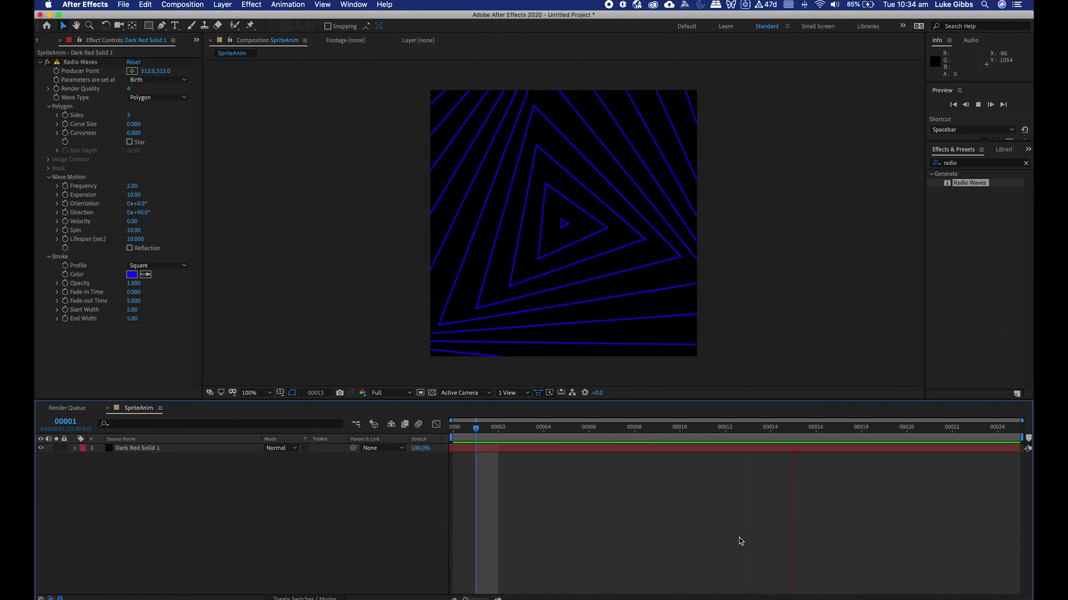
key("space")
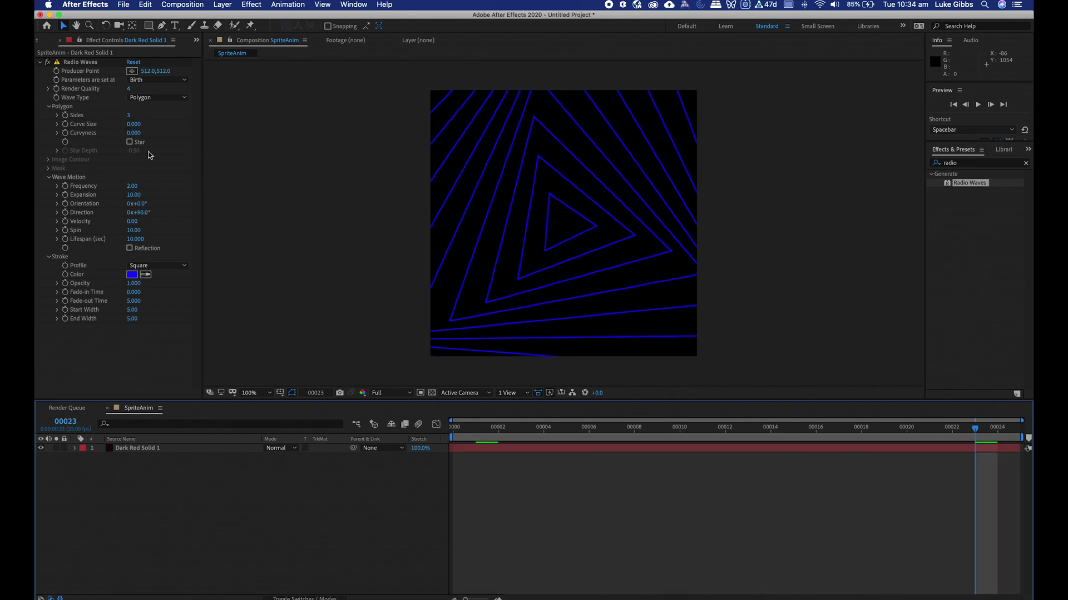
Round the triangle corners with Curvyness and Curve Size at 0.400, then preview
mouse_move(134, 124)
left_mouse_down()
mouse_move(189, 134)
mouse_move(146, 125)
mouse_move(155, 125)
mouse_move(136, 133)
left_mouse_up()
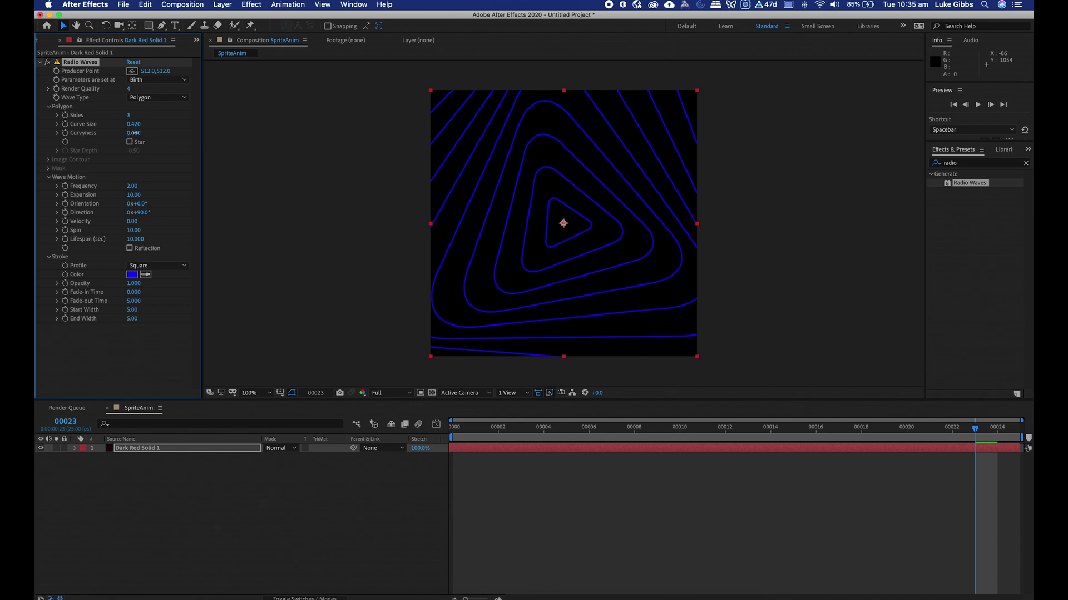
left_click(136, 133)
key("Return")
left_click(138, 124)
type(".4")
key("Return")
left_click(620, 503)
key("space")
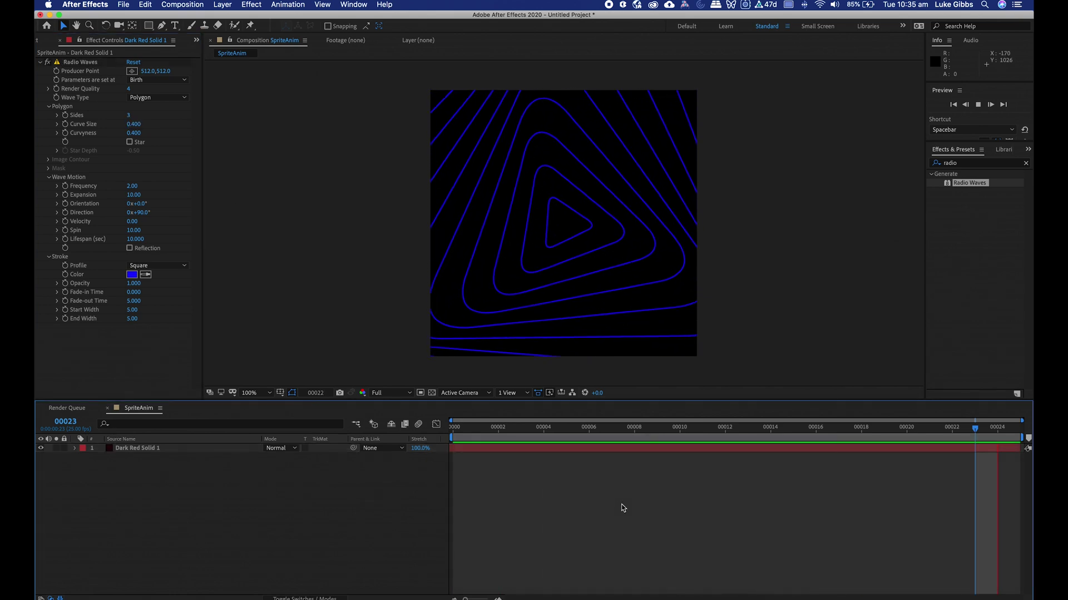
key("space")
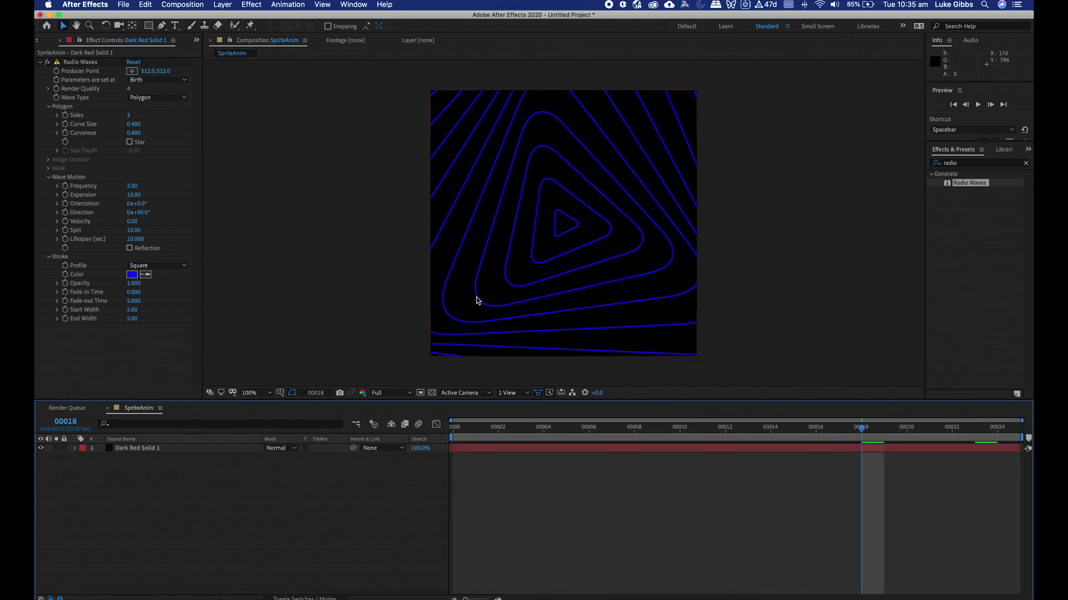
Search effects for 'ka' and apply CC Kaleida to Dark Red Solid 1
left_click(958, 163)
key("BackSpace")
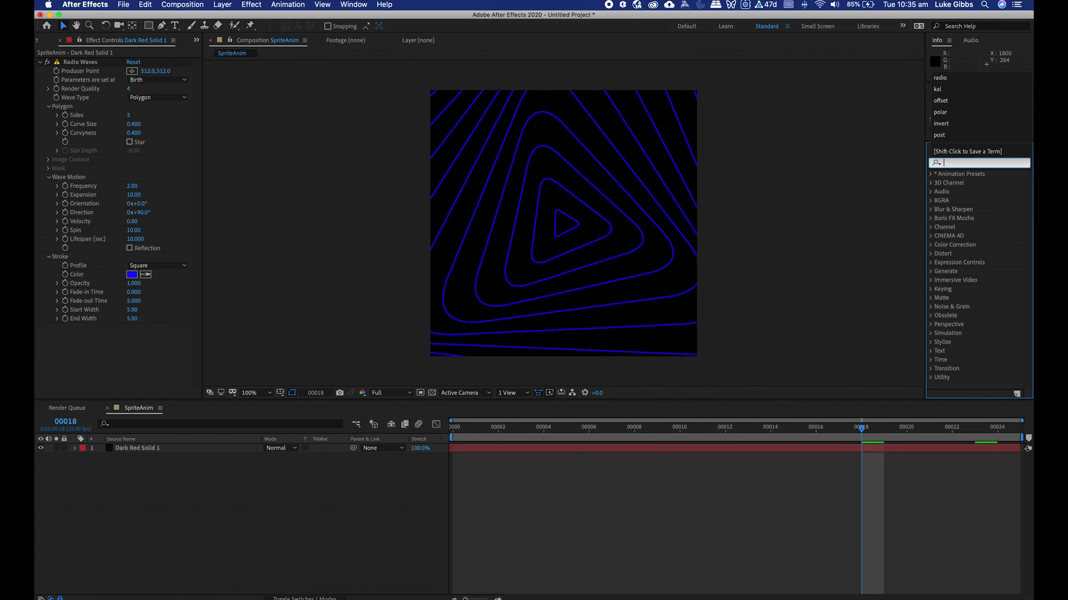
type("ka")
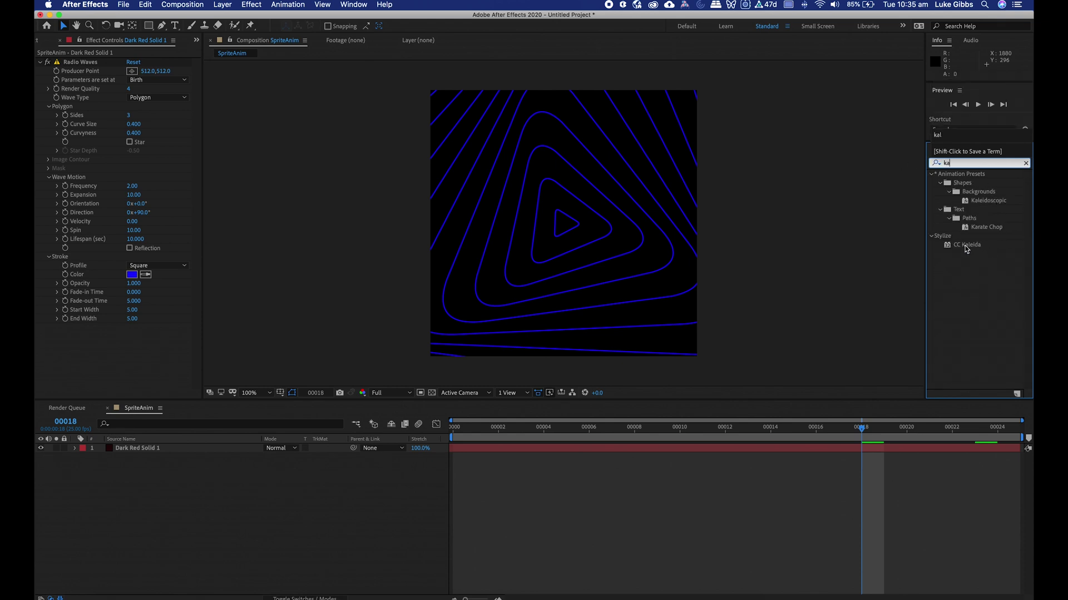
left_click(965, 247)
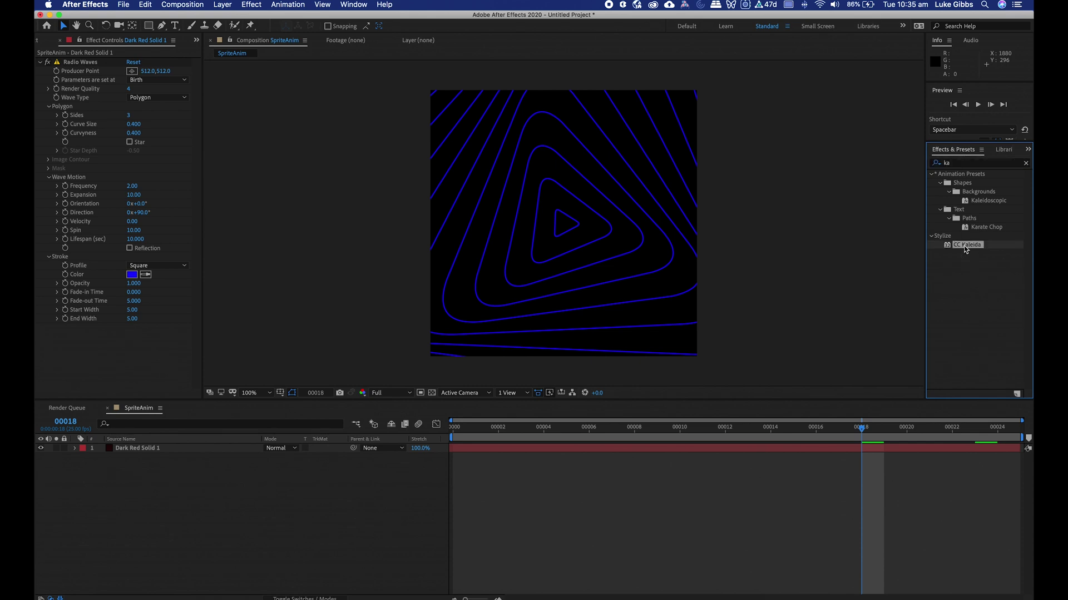
left_click(533, 448)
double_click(973, 248)
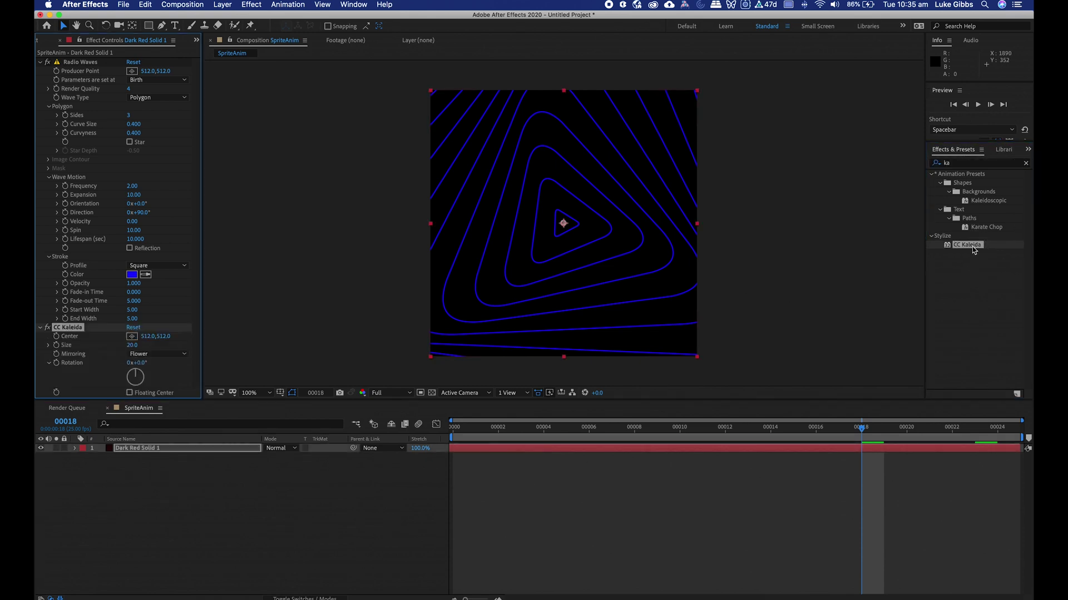
left_click(162, 451)
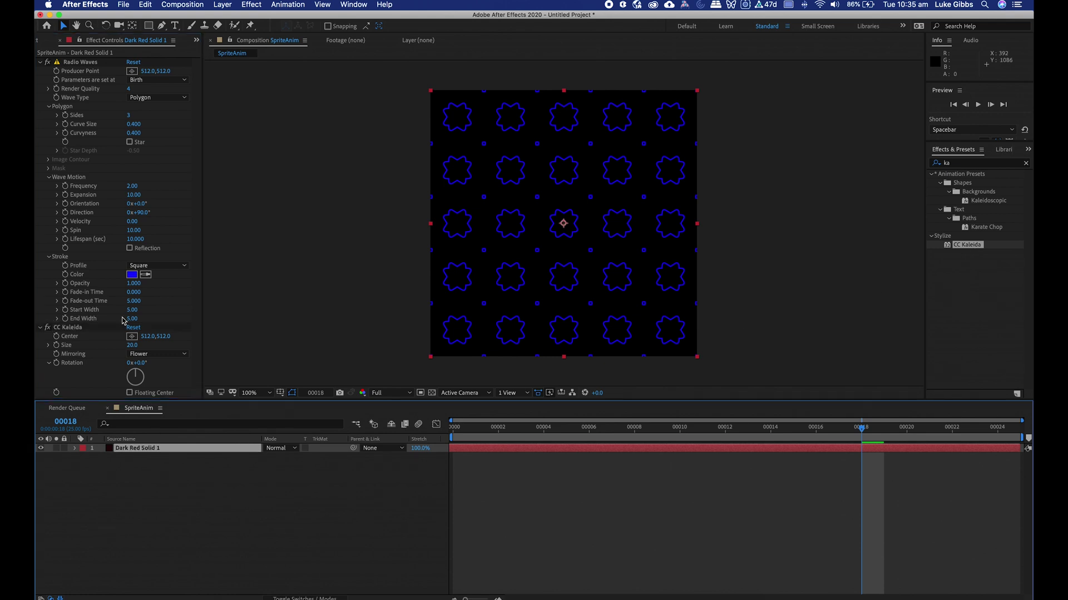
Set CC Kaleida Size to 100 with Starlish mirroring, preview, and inspect frame 14
left_click(133, 345)
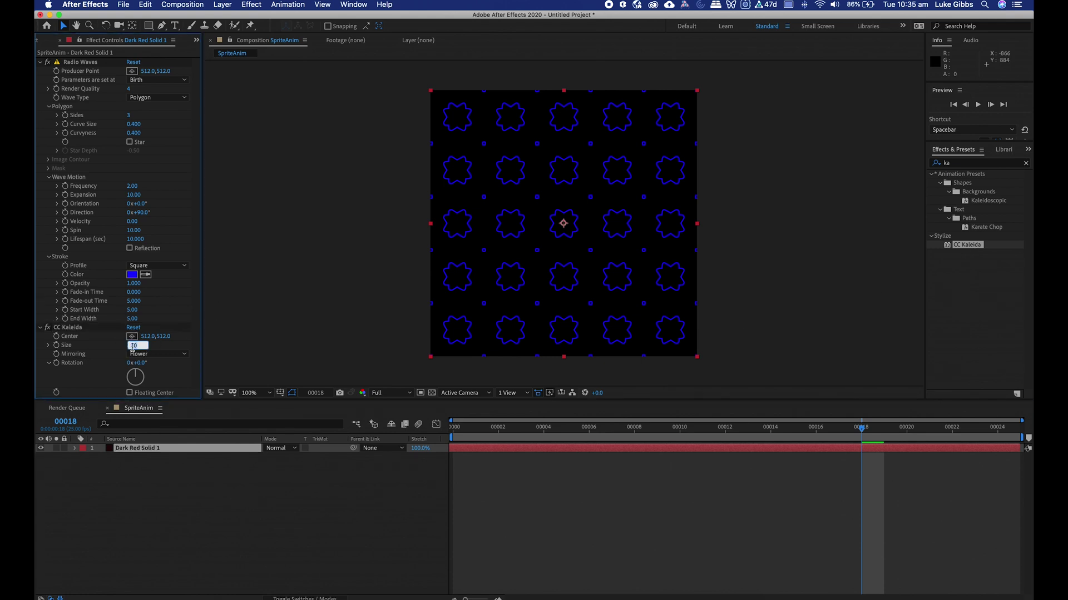
key("Return")
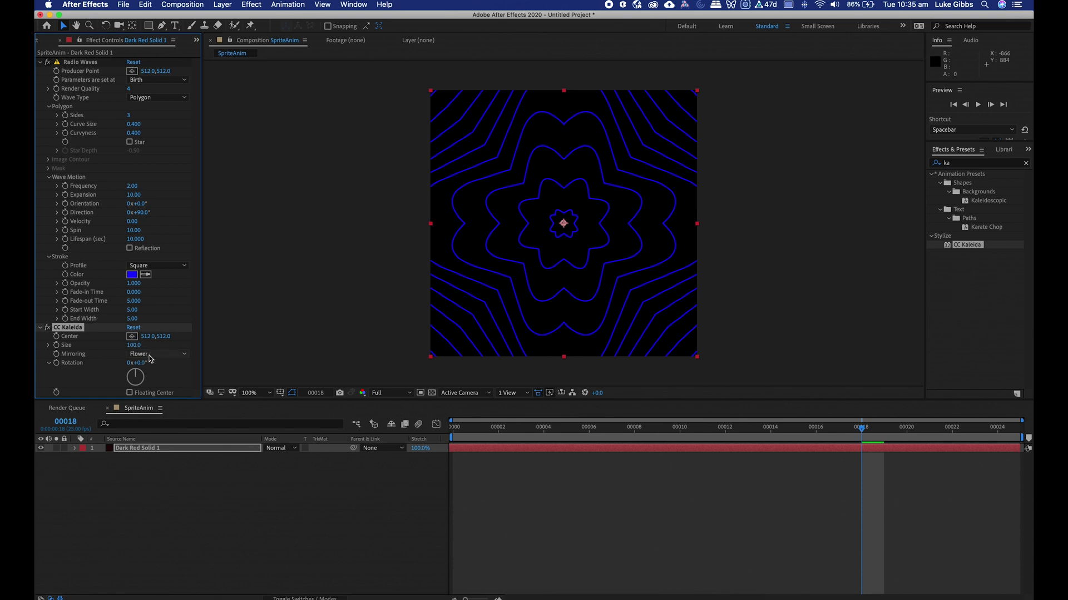
left_click(178, 354)
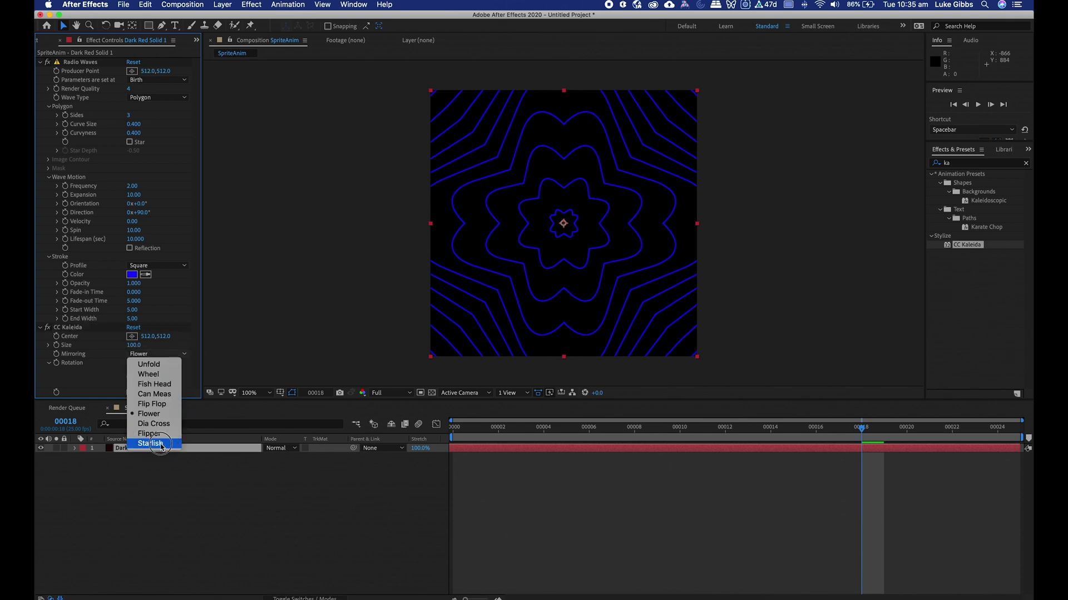
left_click(161, 444)
left_click(181, 505)
key("space")
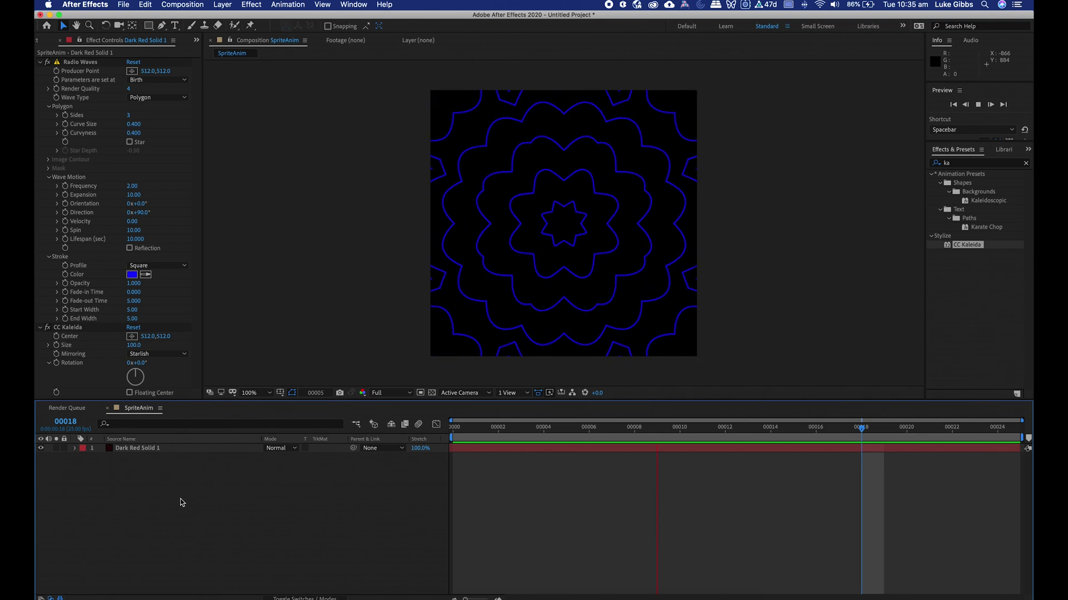
key("space")
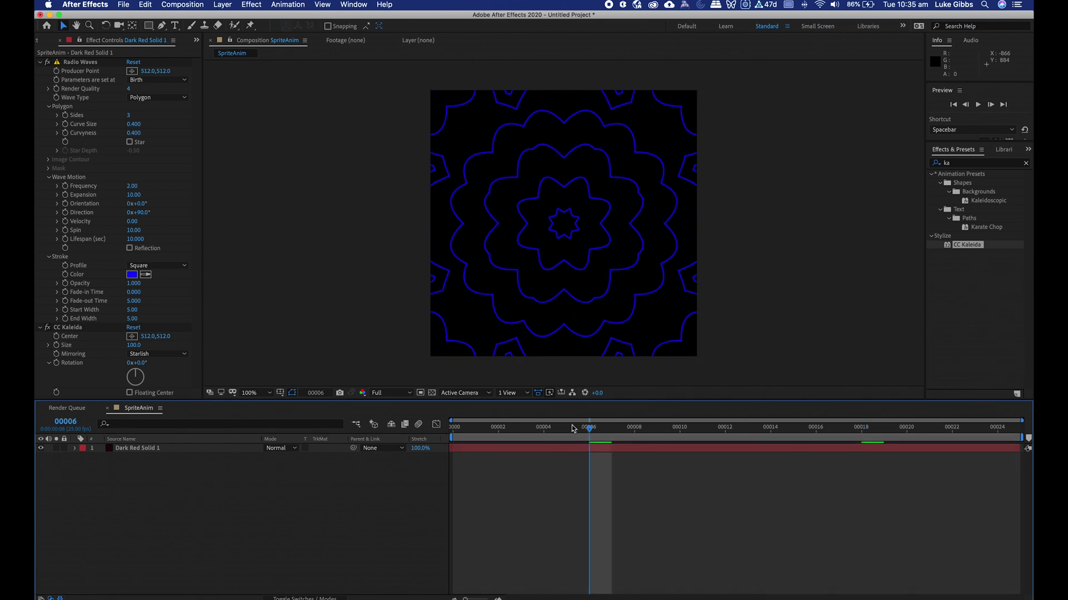
left_click(128, 451)
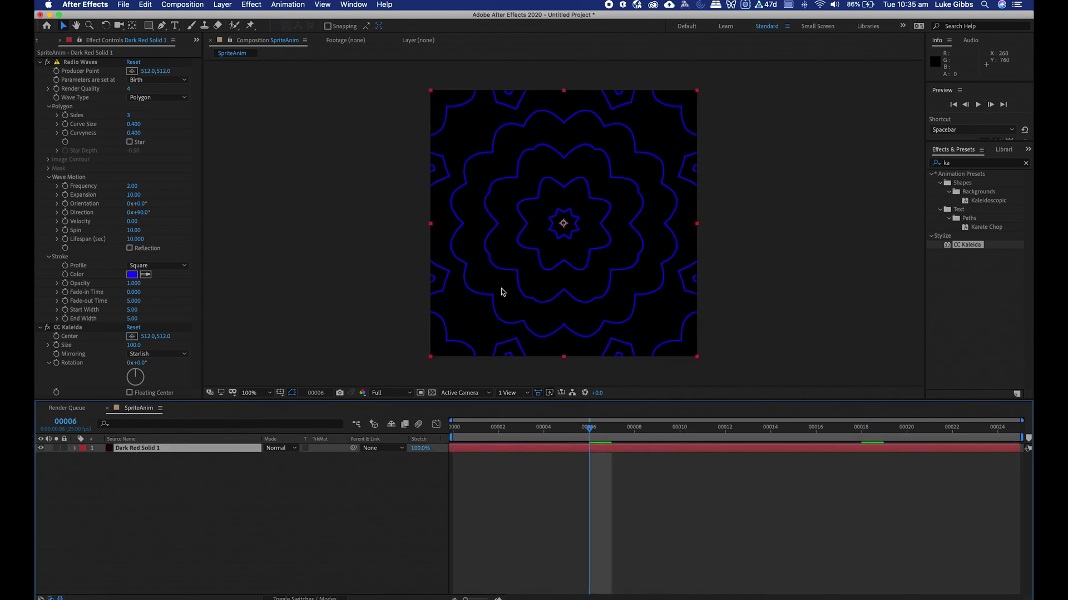
left_click(770, 428)
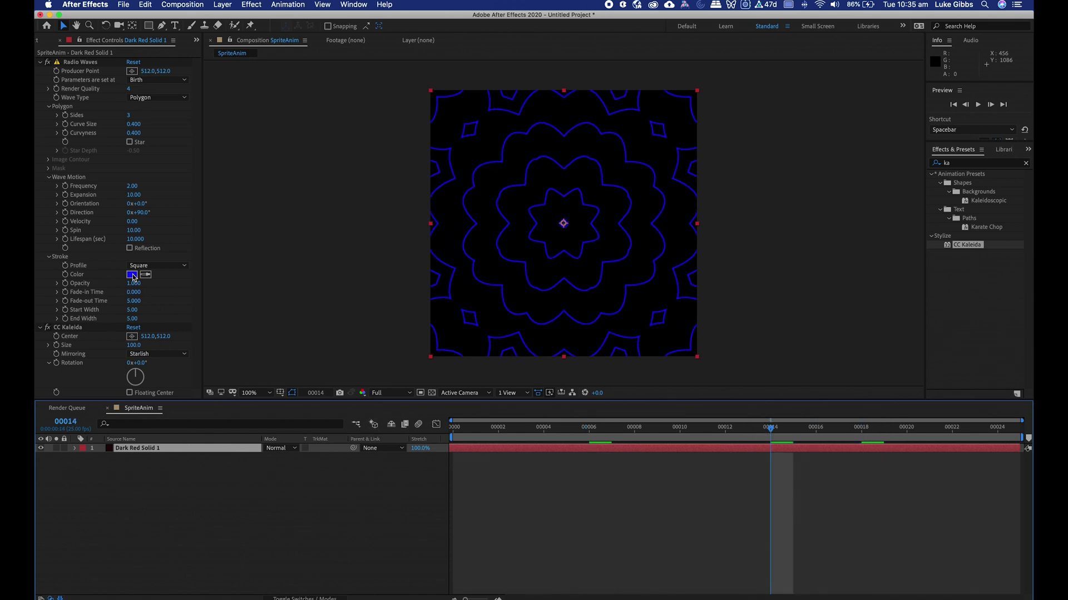
Duplicate the wave layer and set its Radio Waves polygon to 4 sides
left_click(168, 468)
left_click(153, 449)
key("super+d")
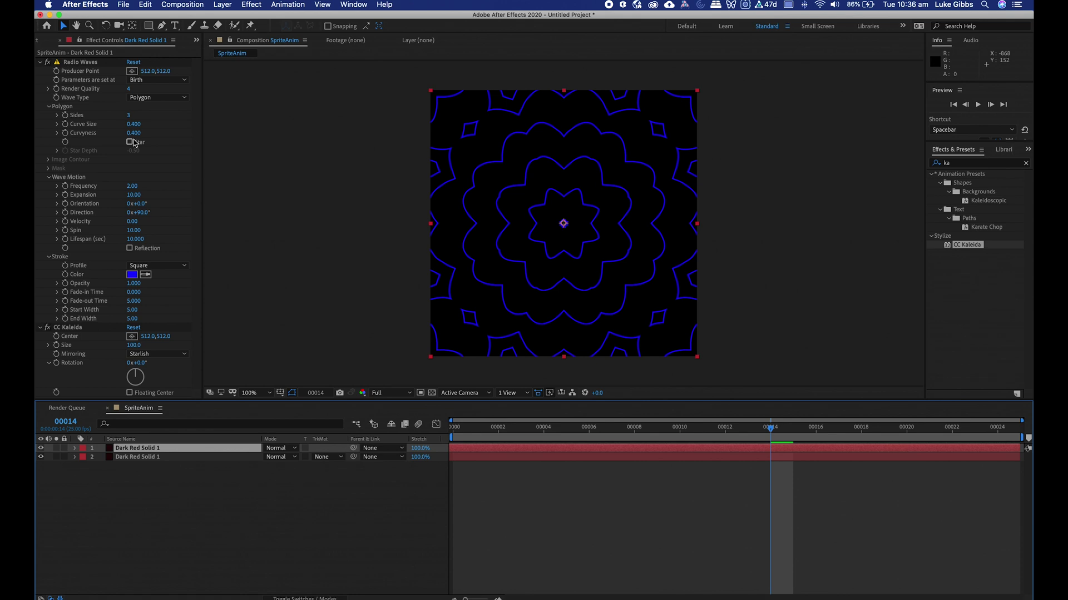
left_click(130, 116)
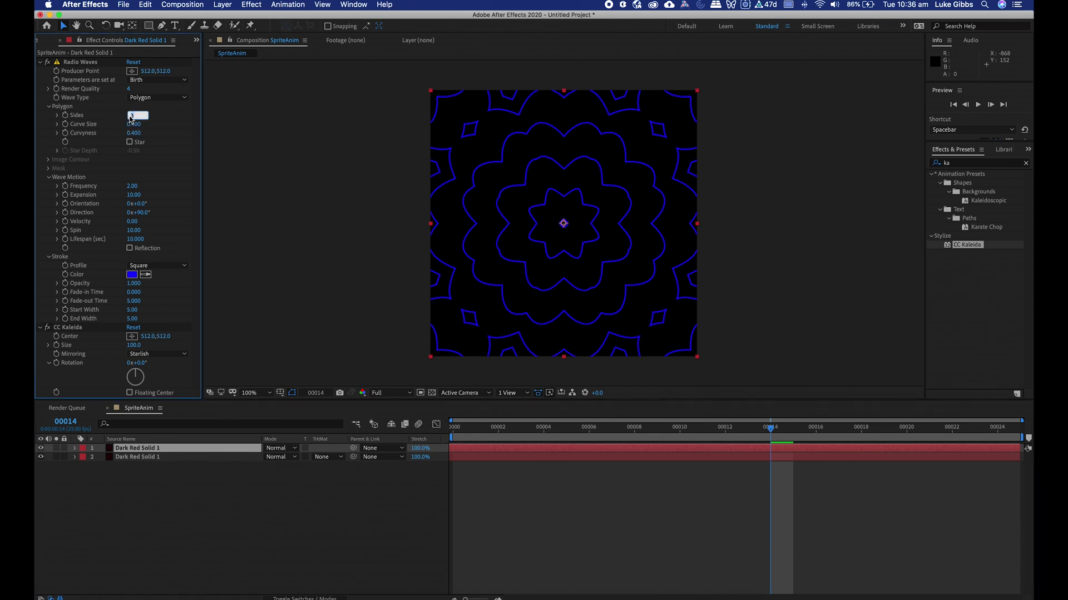
type("4")
key("Return")
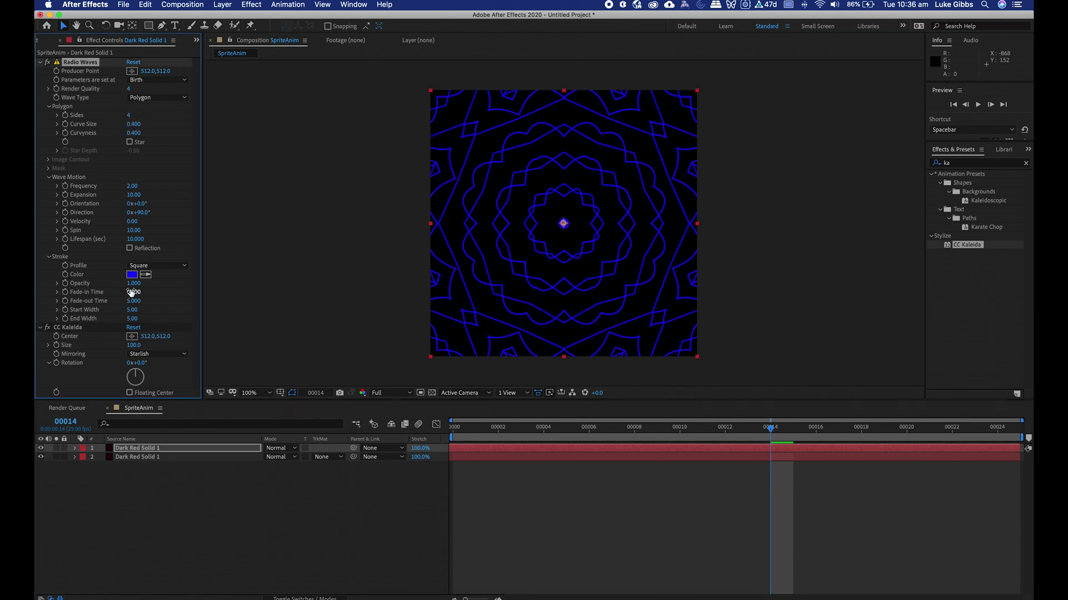
Change the Radio Waves stroke colour to a pale light blue
left_click(132, 274)
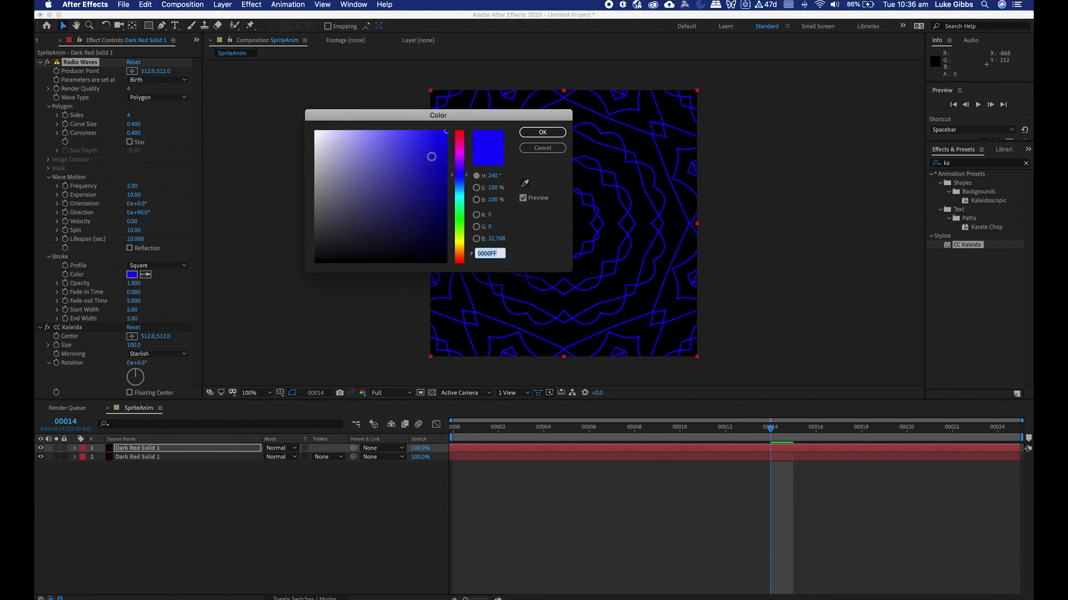
left_click(459, 186)
left_click_drag(440, 136, 381, 114)
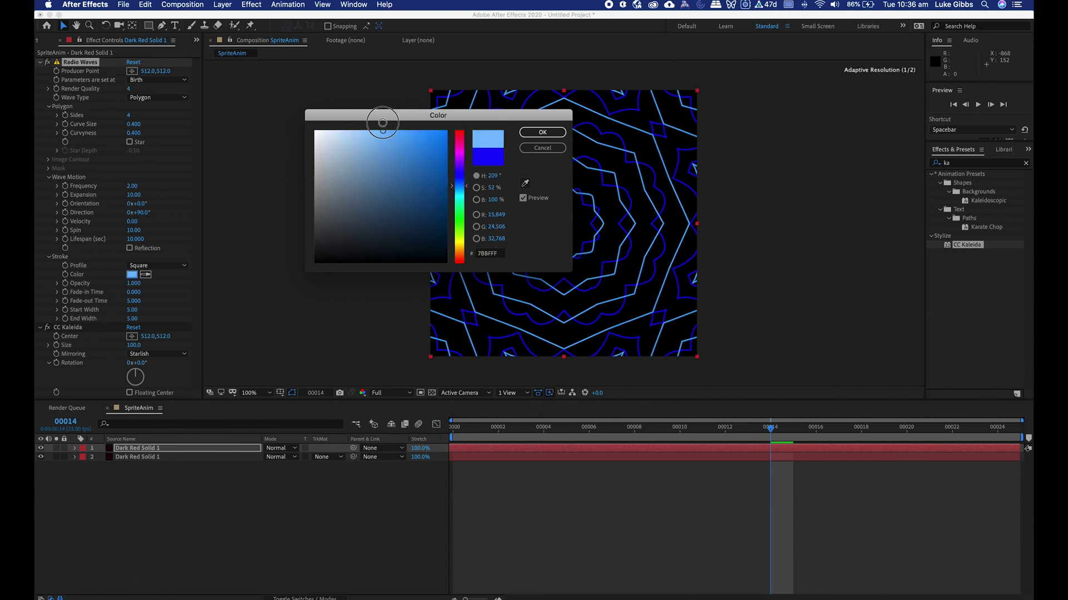
left_click(536, 133)
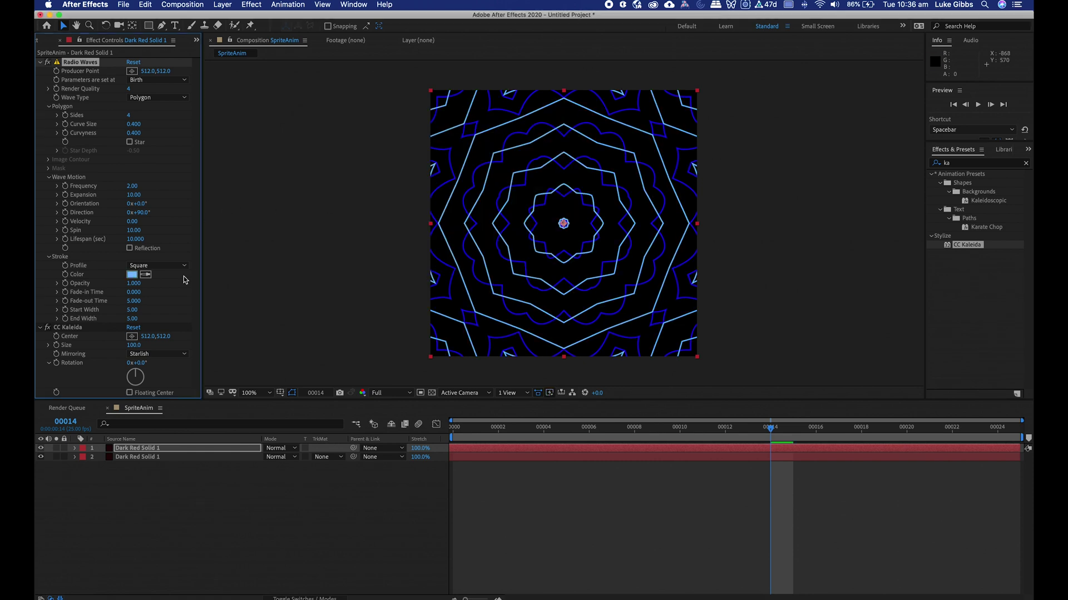
Try Flip Flop mirroring, then switch CC Kaleida to Flower and preview
left_click(160, 357)
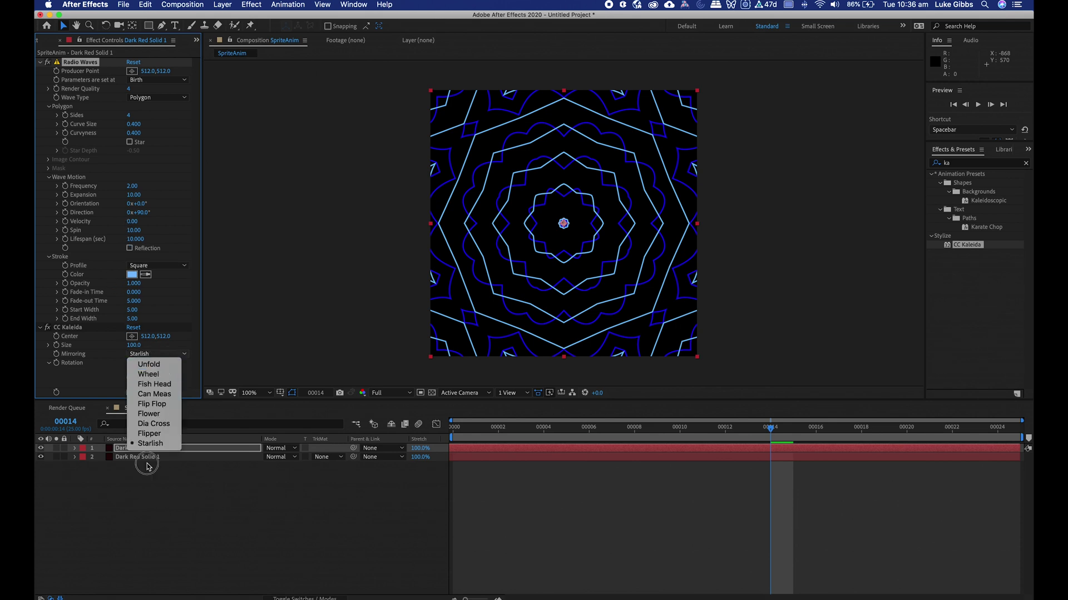
left_click(155, 404)
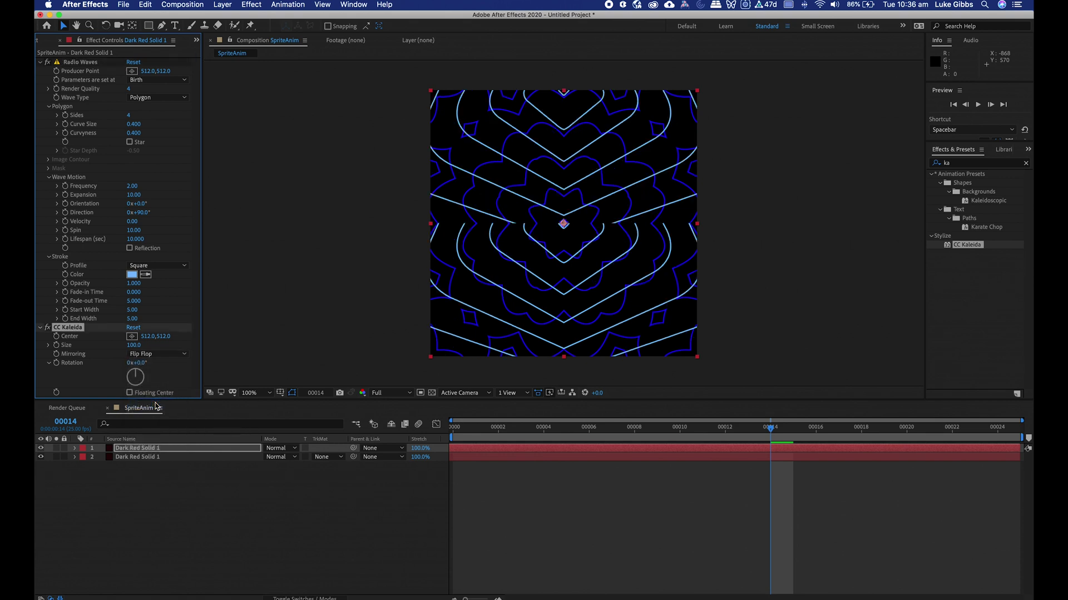
left_click(250, 537)
key("space")
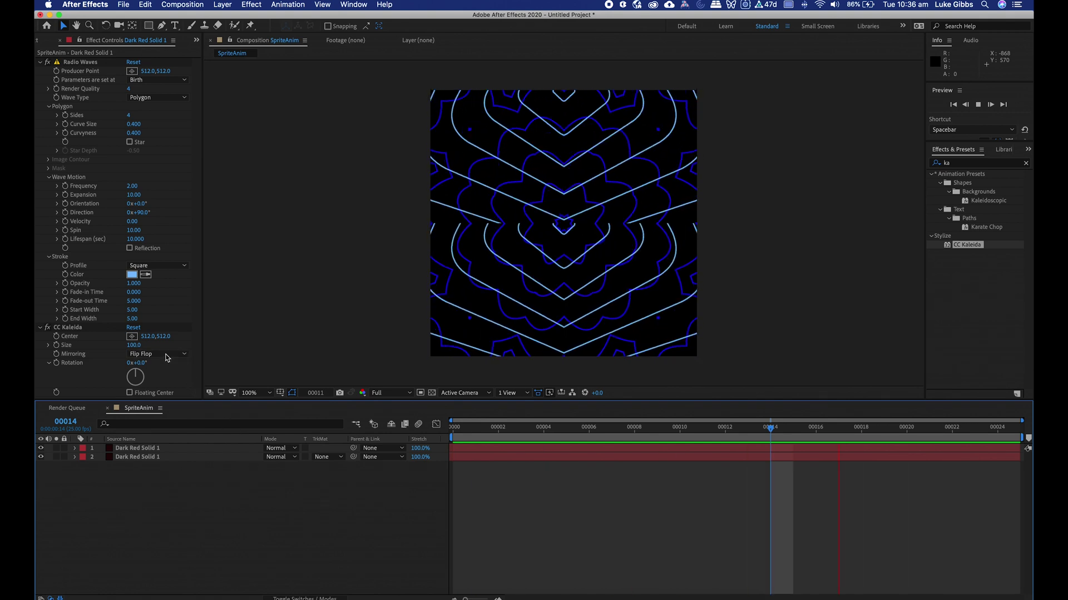
left_click(165, 354)
left_click(149, 413)
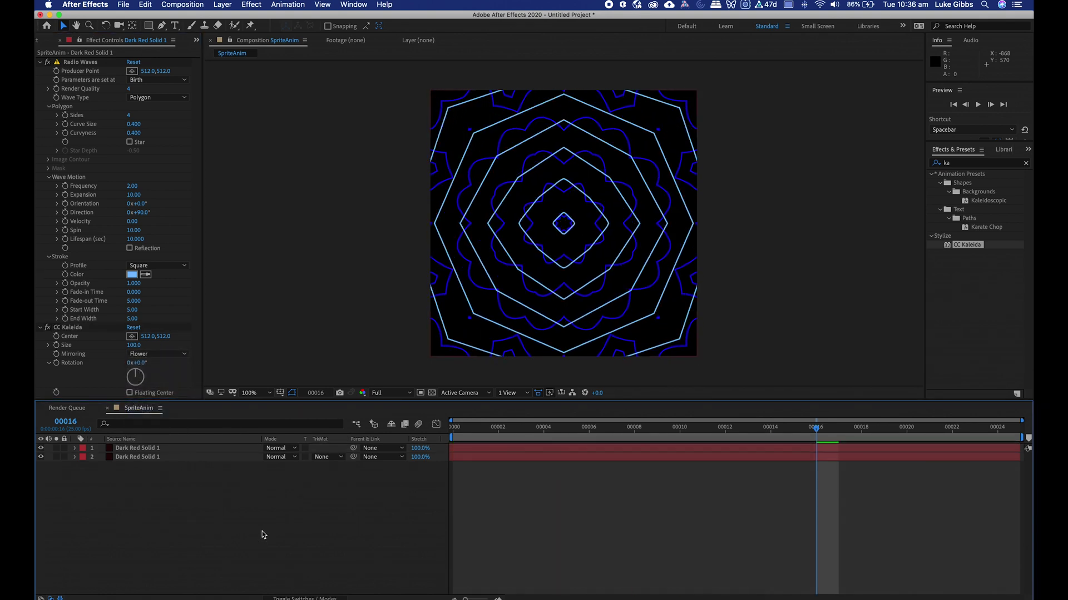
key("space")
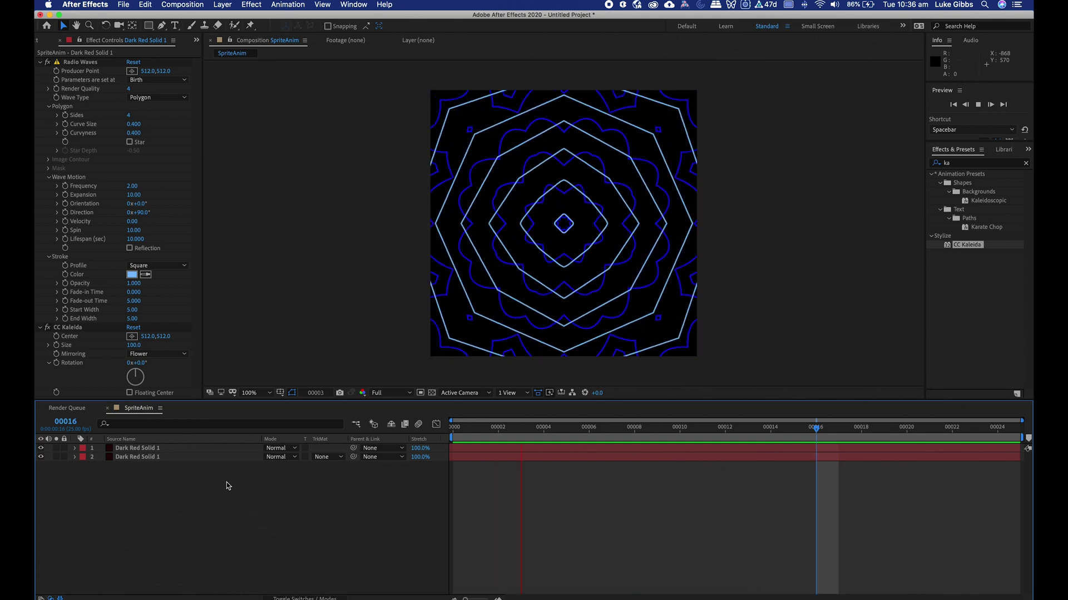
Toggle the transparency checkerboard while checking frames 00008 and 00010, then preview
key("space")
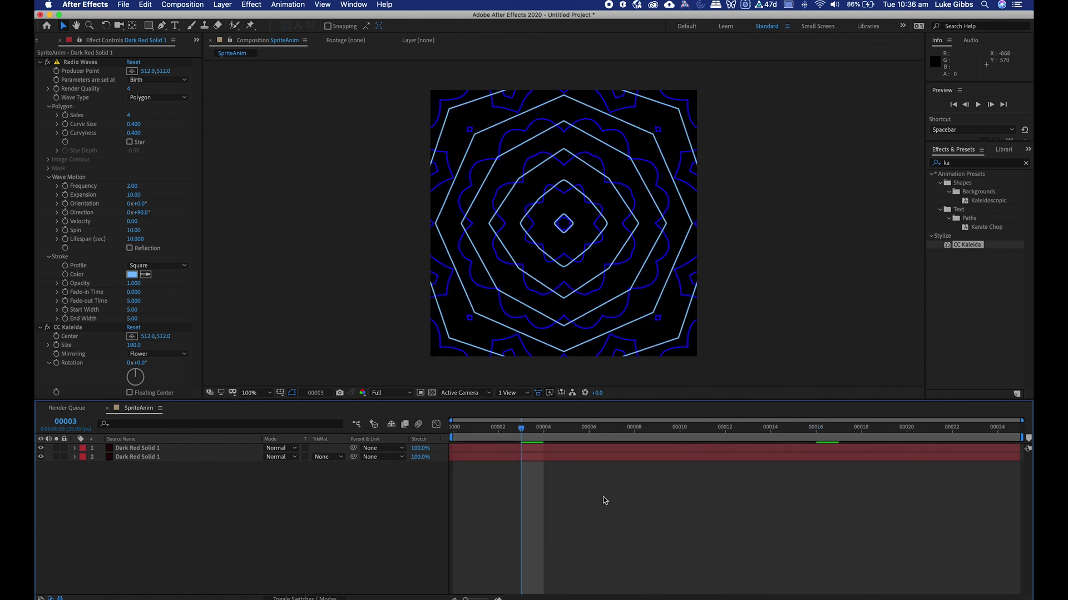
left_click(432, 393)
left_click(432, 393)
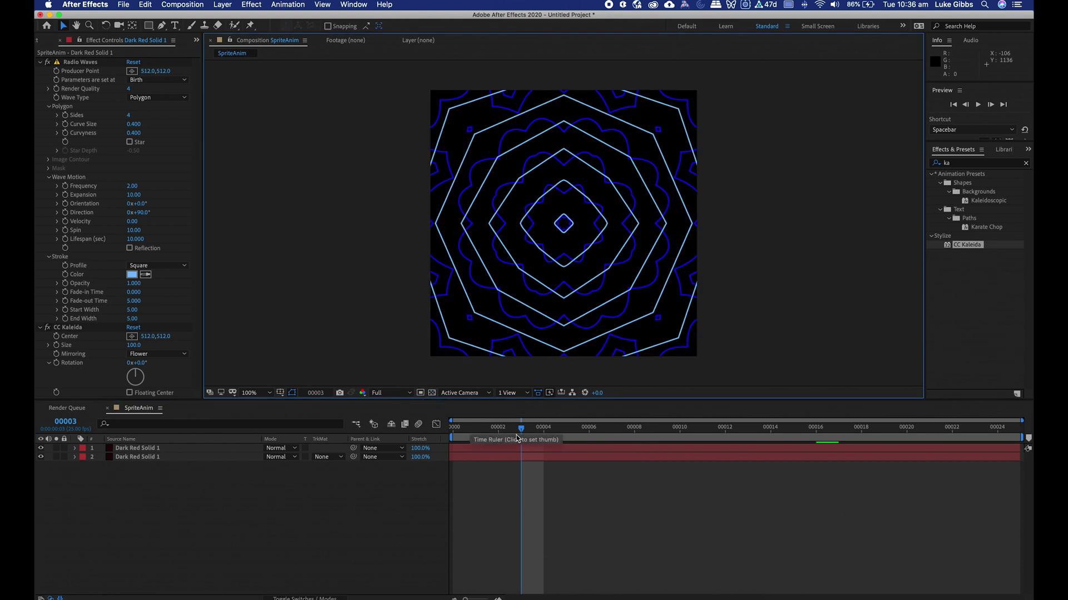
left_click_drag(518, 437, 636, 437)
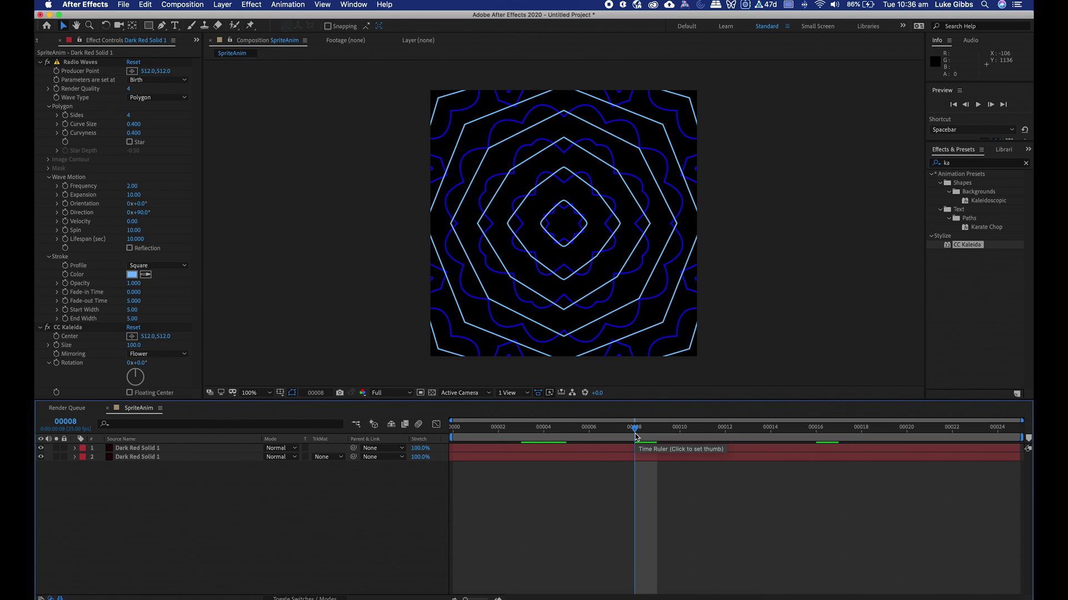
left_click(432, 393)
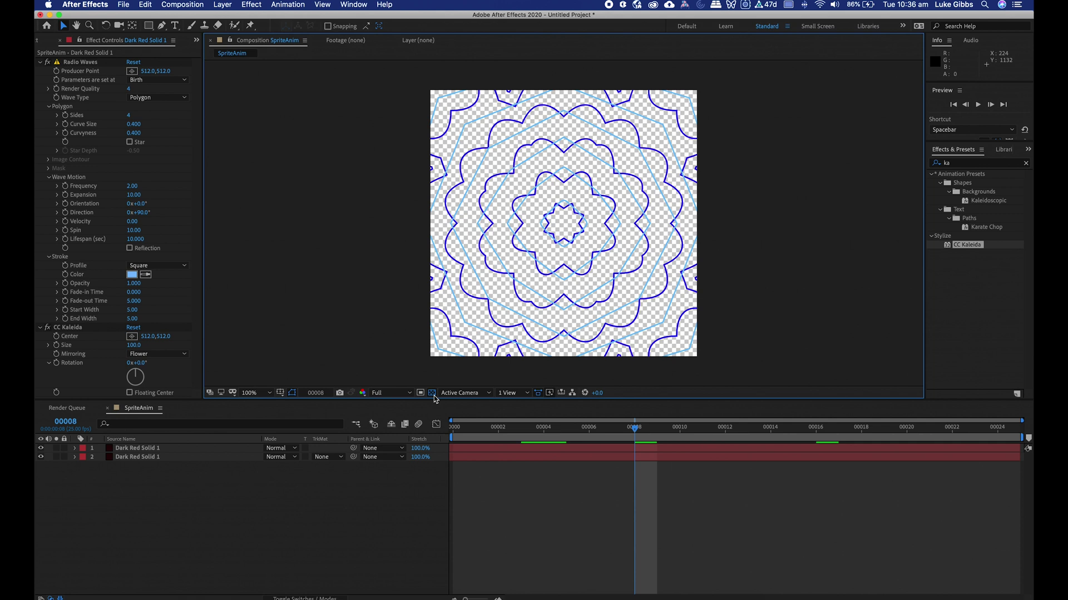
left_click_drag(653, 440, 680, 439)
left_click(432, 393)
key("space")
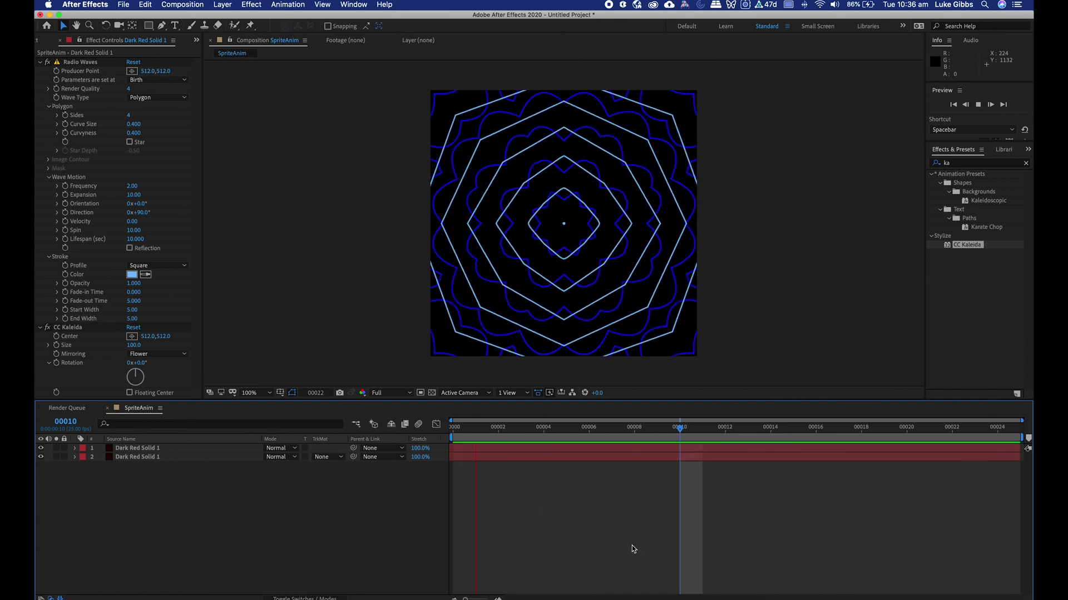
key("space")
Nest the SpriteAnim composition in a new composition by dragging it onto New Composition
left_click(39, 42)
left_click(124, 345)
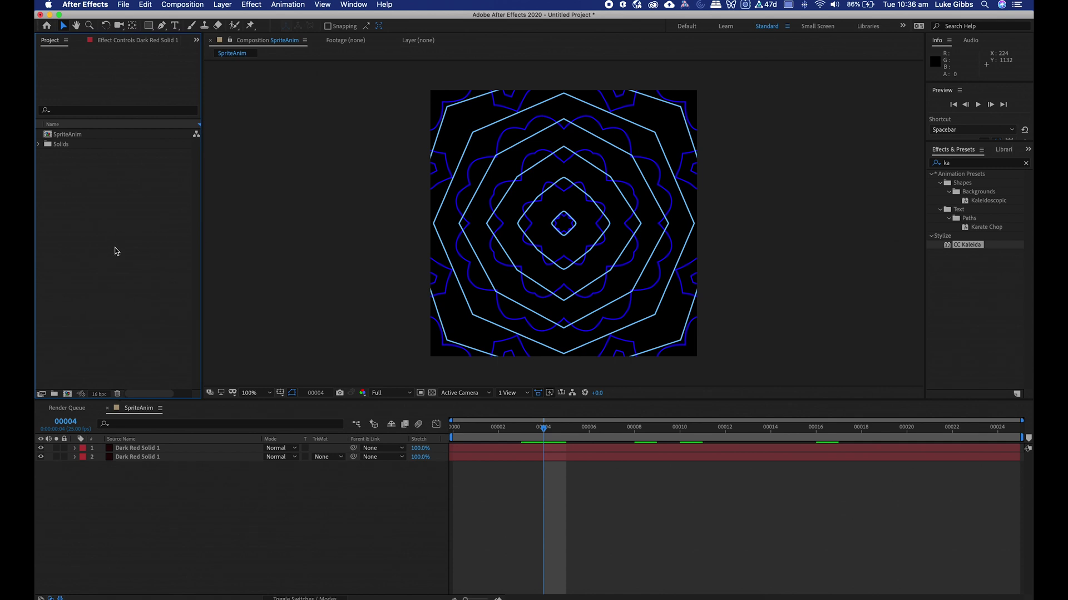
left_click(71, 139)
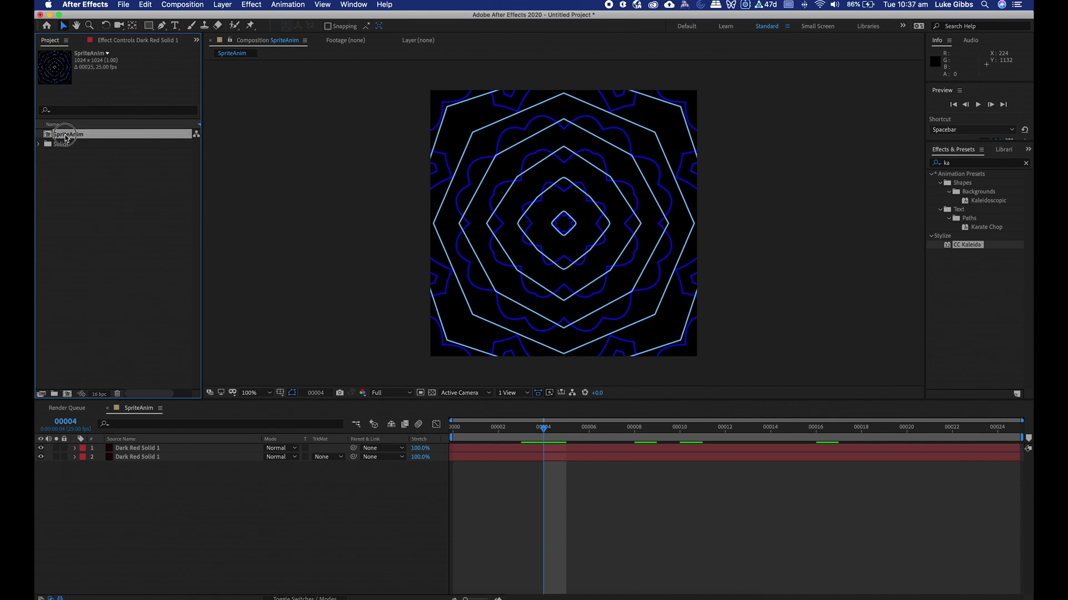
left_click_drag(70, 139, 76, 398)
Rename the new SpriteAnim 2 composition to SpriteAnim_Export
left_click(139, 448)
left_click(98, 239)
key("Return")
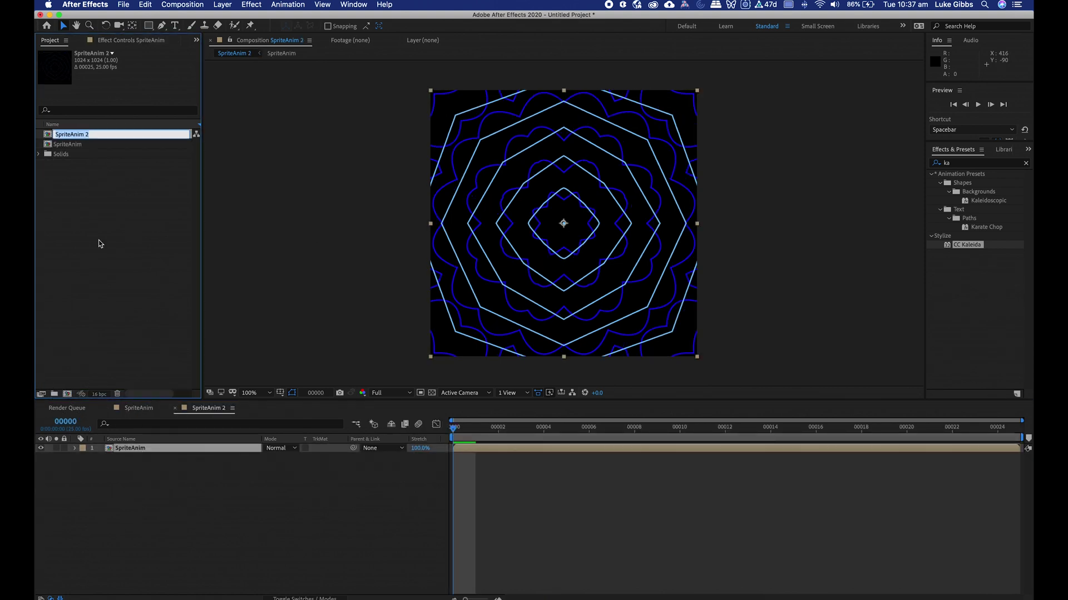
key("Right")
key("BackSpace")
key("BackSpace")
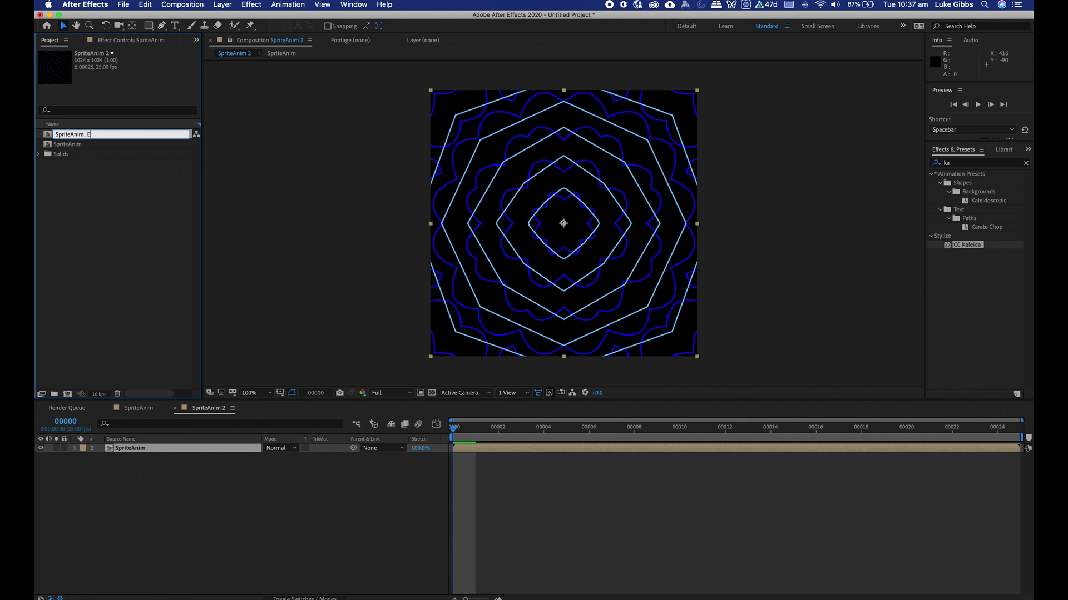
type("_Export")
key("Return")
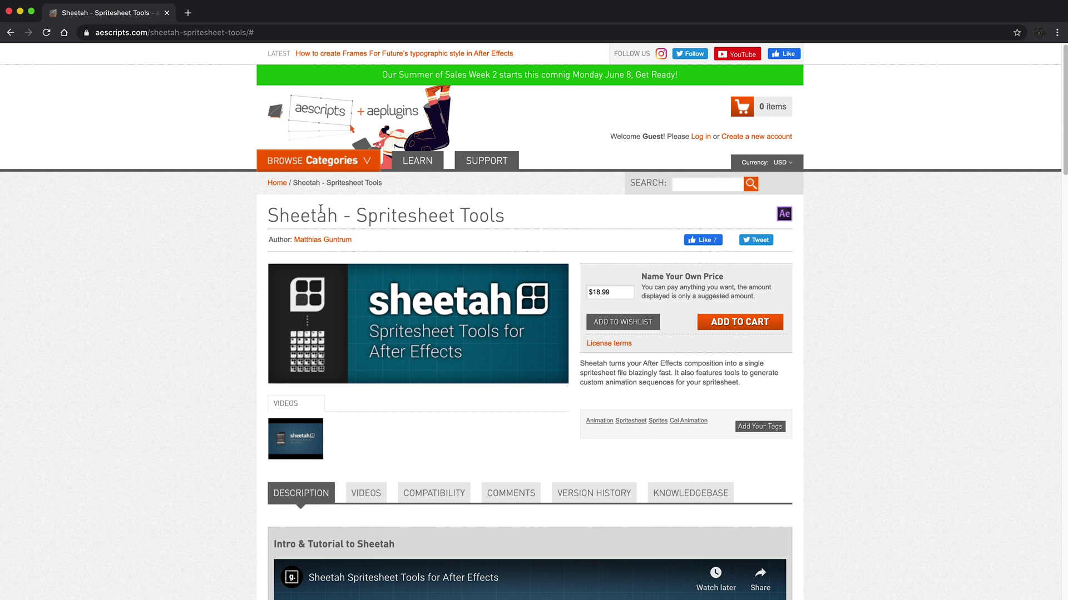
Review the Sheetah Spritesheet Tools page on aescripts, then switch to Finder
left_click_drag(269, 215, 339, 216)
left_click(167, 221)
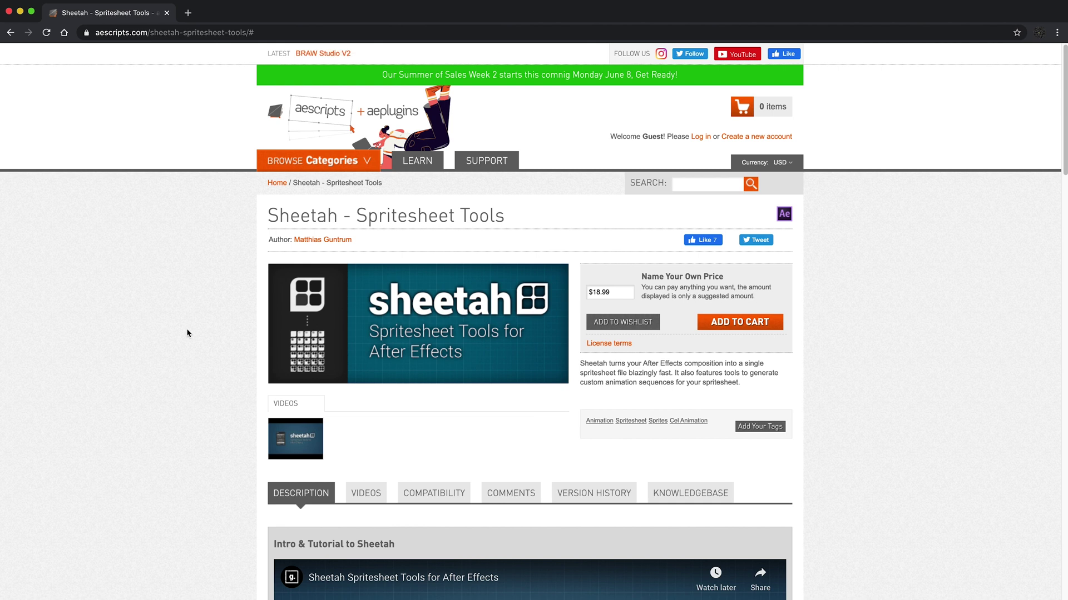
left_click(131, 322)
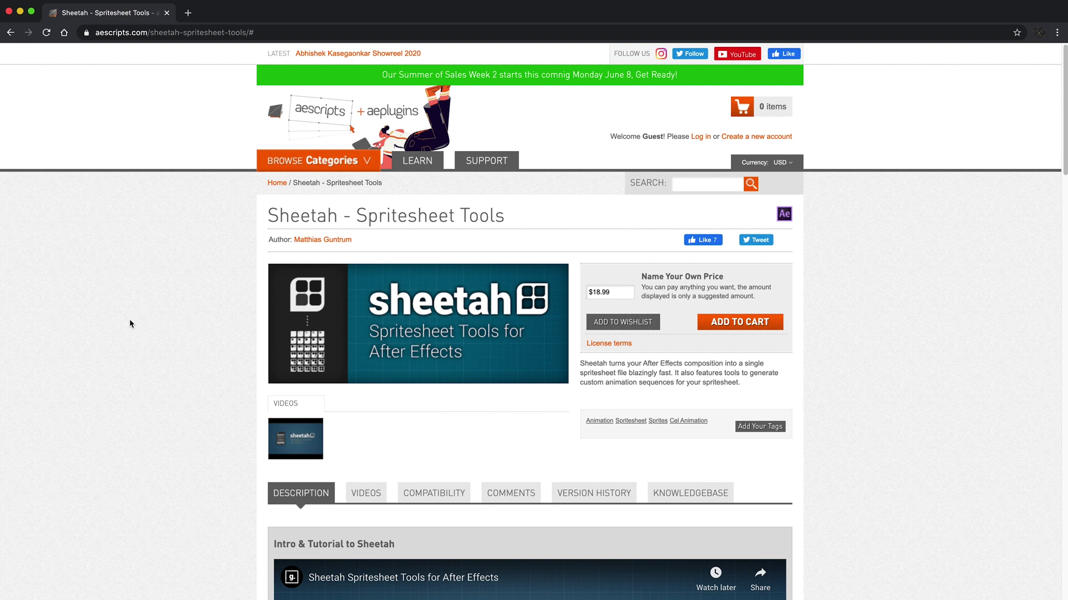
key("super+Tab")
key("super+Tab")
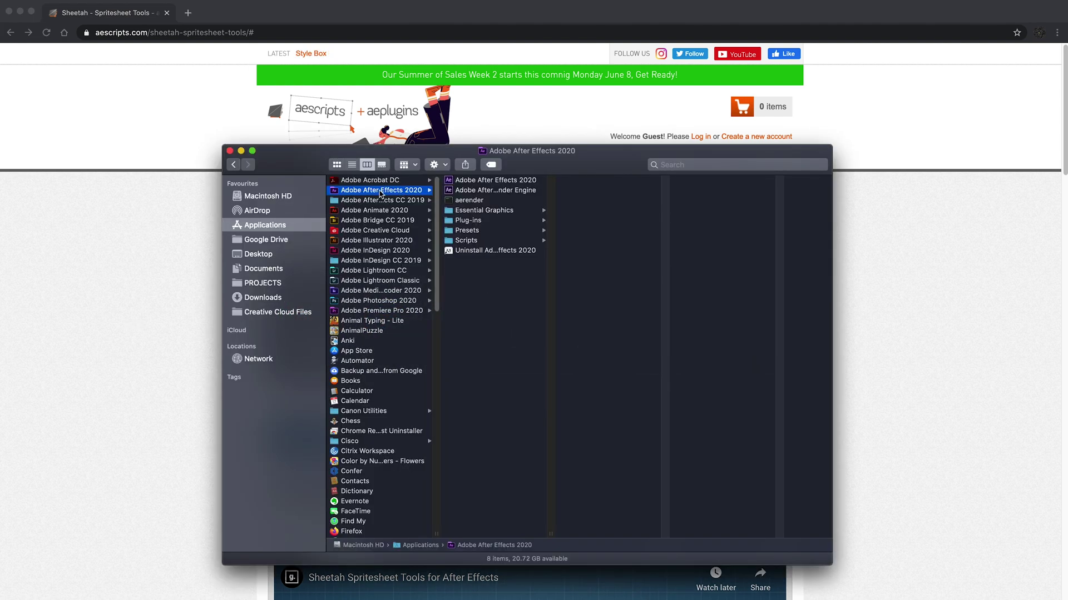
Open the After Effects 2020 Scripts folder and select ScriptUI Panels
left_click(476, 242)
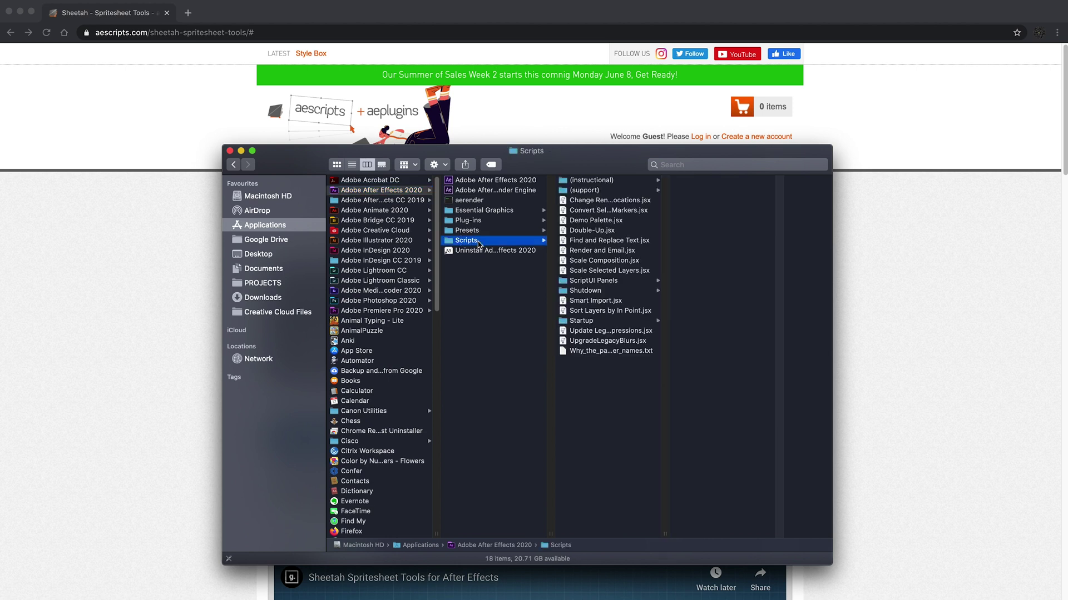
left_click(584, 281)
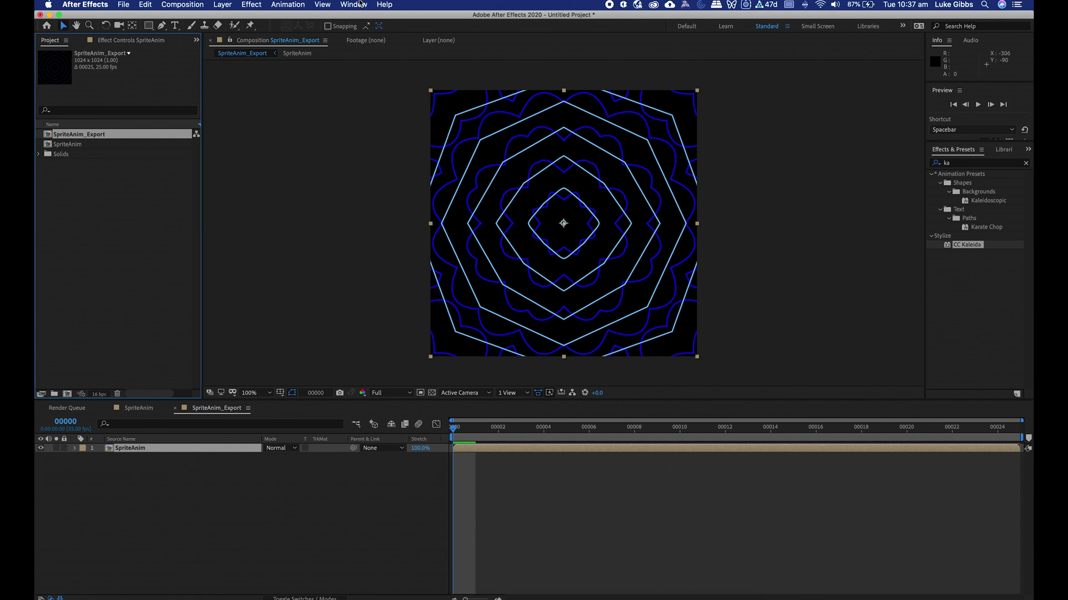
Open the Sheetah panel and prepare the composition for sprite-sheet animation
left_click(354, 4)
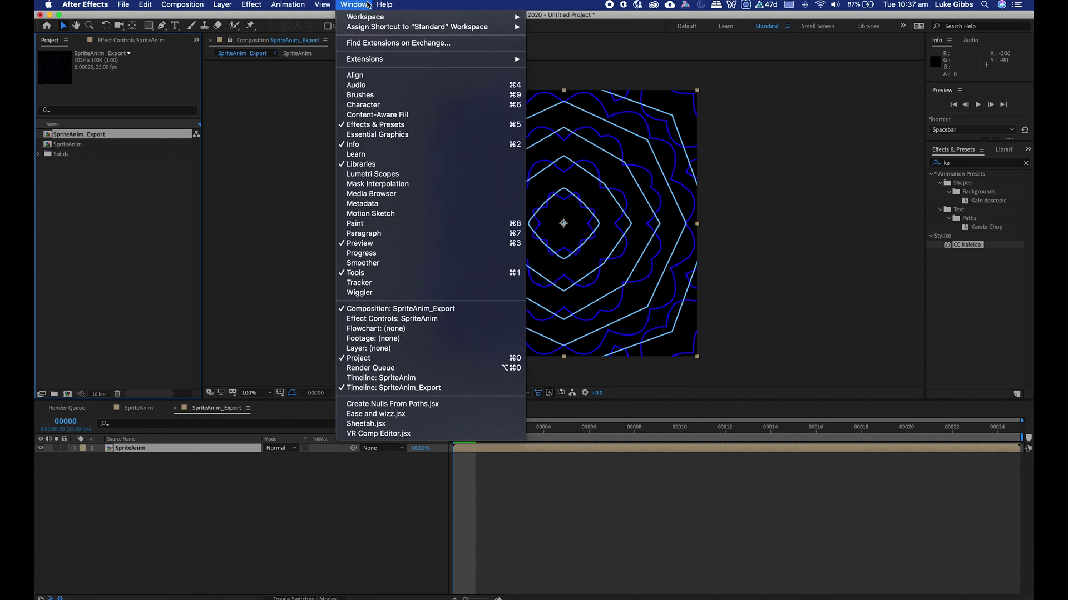
left_click(362, 426)
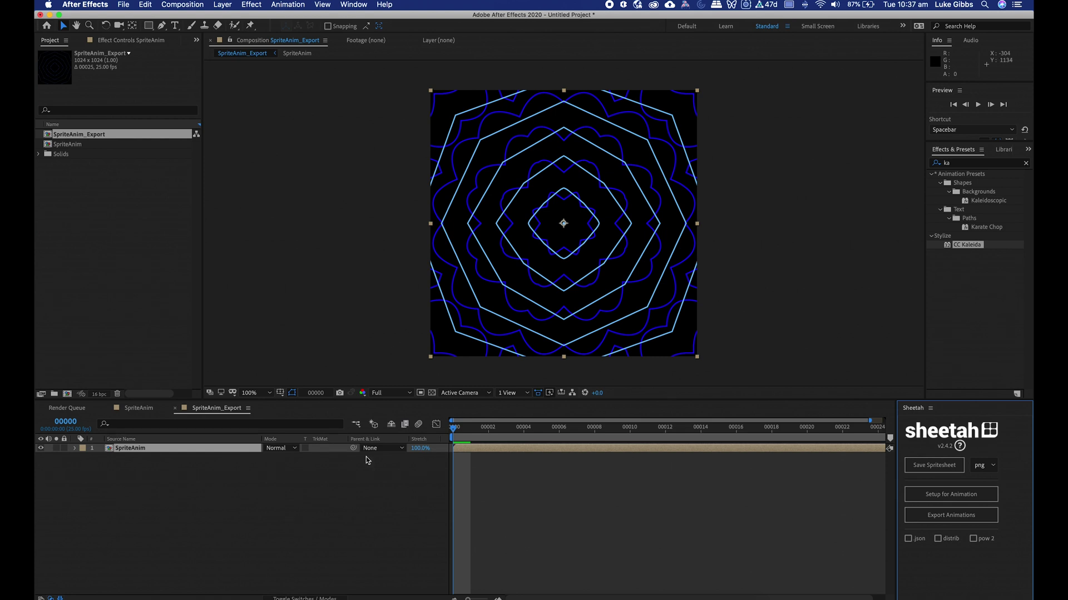
left_click(951, 496)
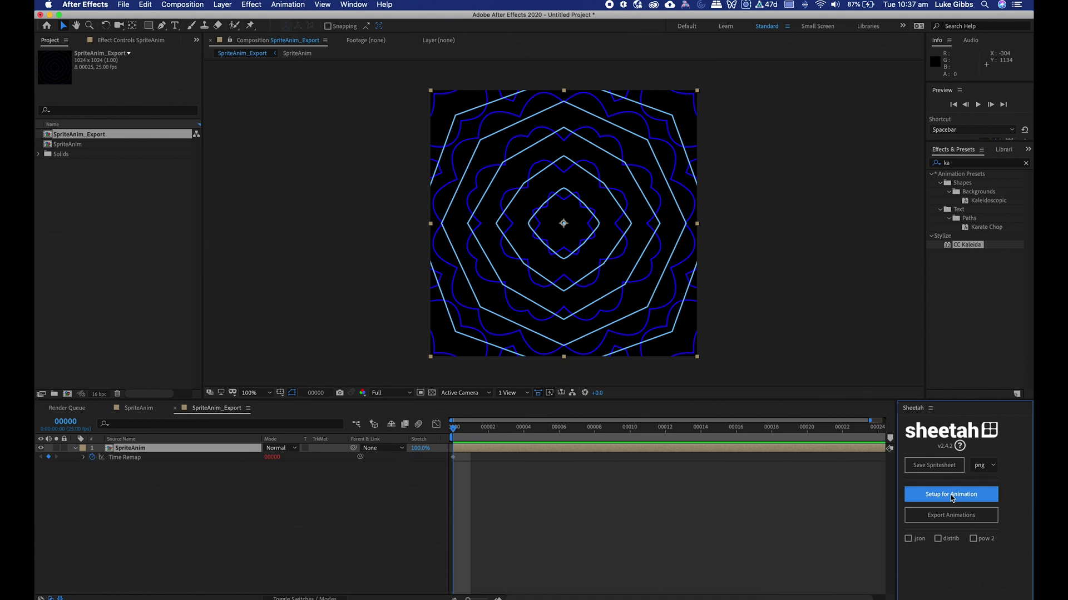
Save the sprite sheet as SpriteAnim_Export.png in the Desktop's Spritesheet folder
left_click(938, 467)
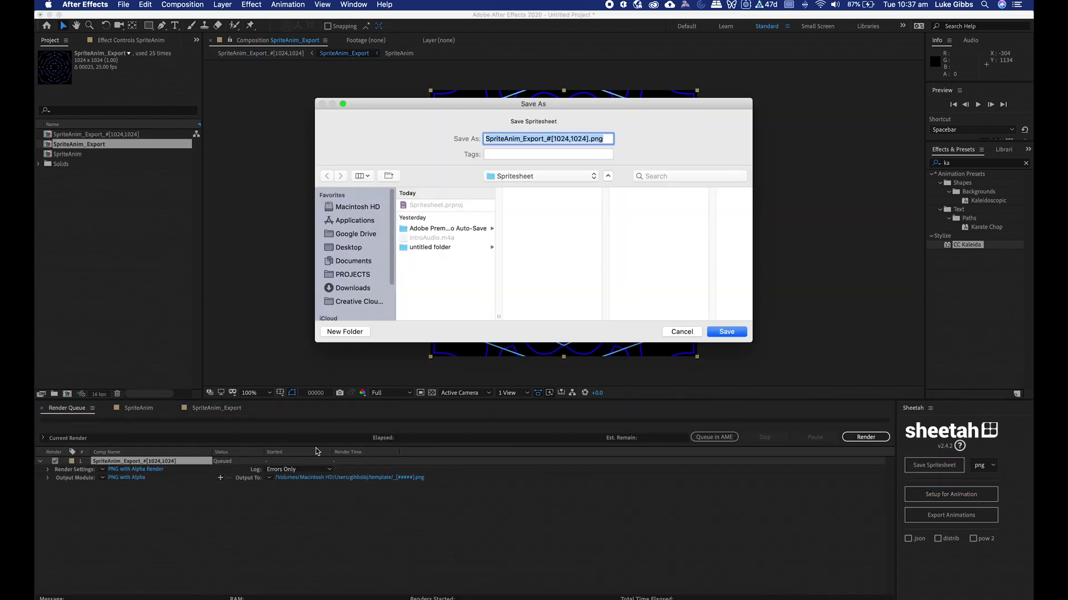
left_click(354, 250)
left_click(432, 249)
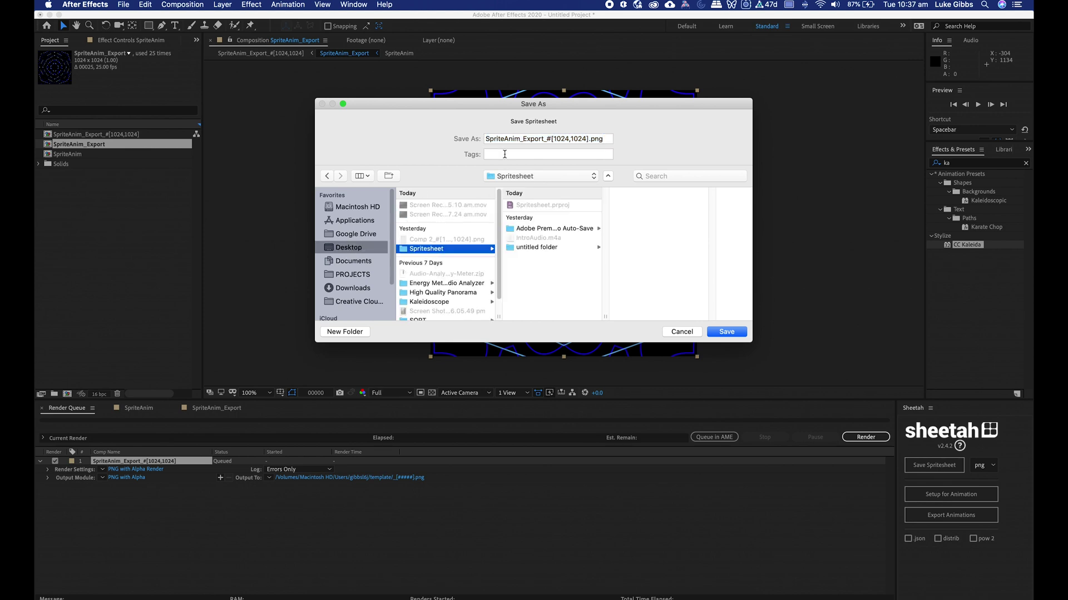
left_click(519, 138)
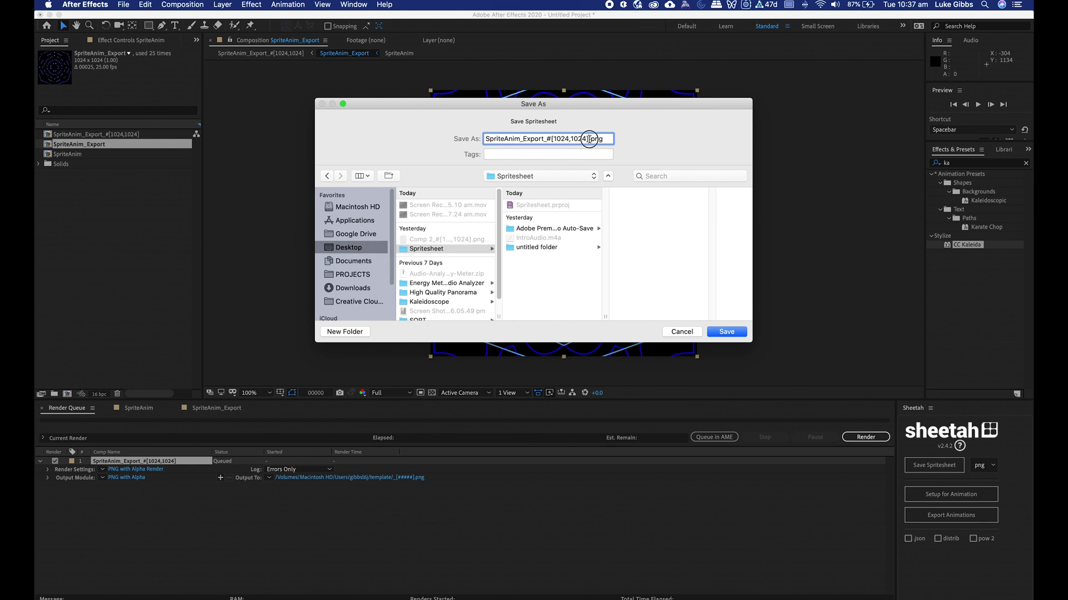
key("BackSpace")
key("BackSpace")
key("BackSpace")
Render the sprite sheet, then resize it in Photoshop to 1024 × 1024 pixels
left_click(727, 332)
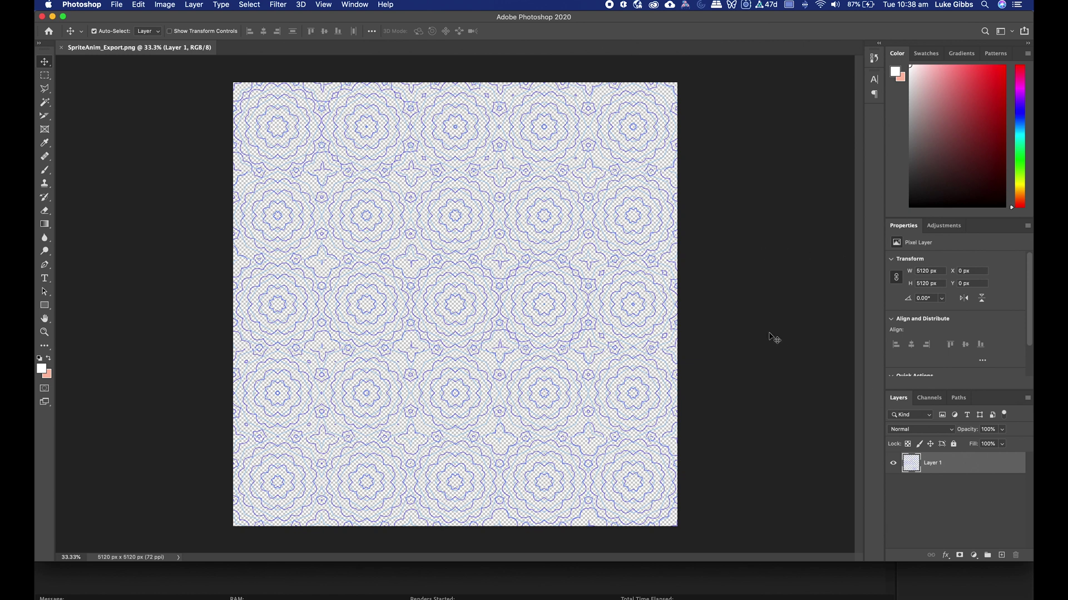
left_click(172, 5)
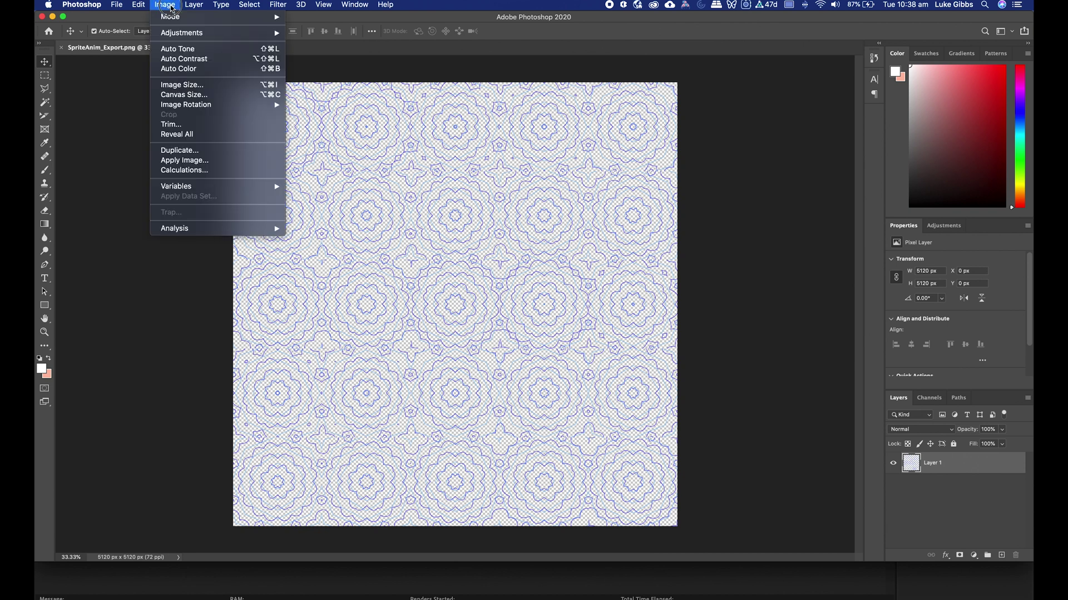
left_click(170, 87)
left_click_drag(577, 228, 521, 199)
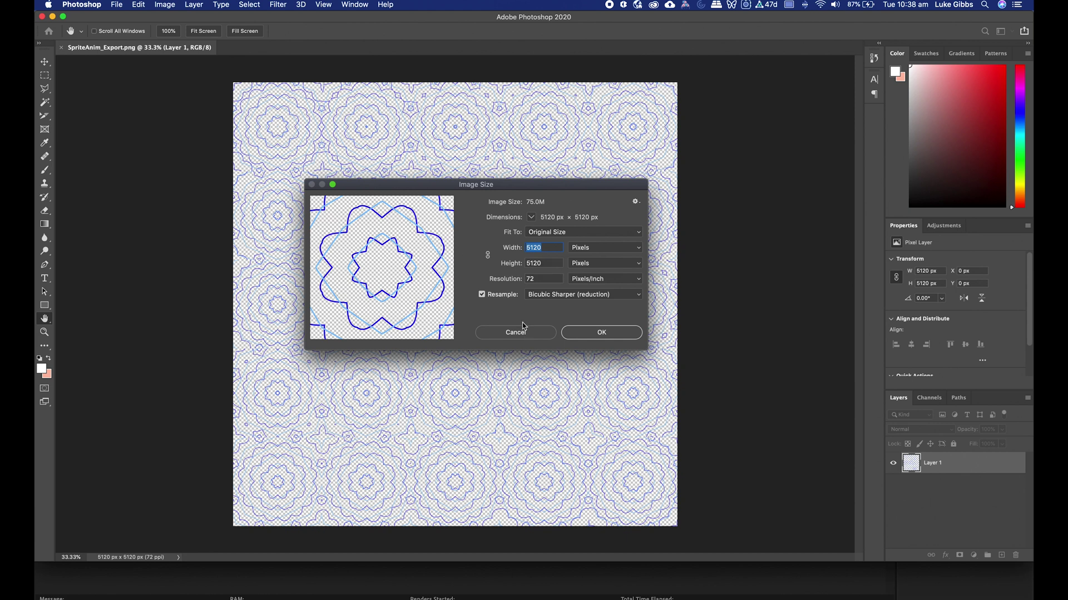
type("1024")
double_click(534, 263)
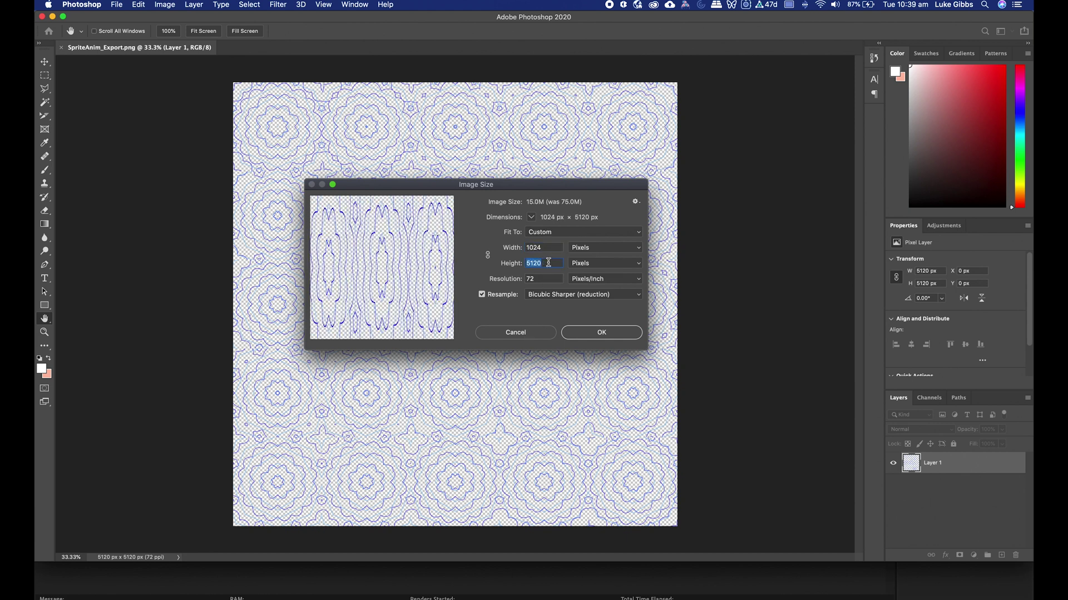
type("1024")
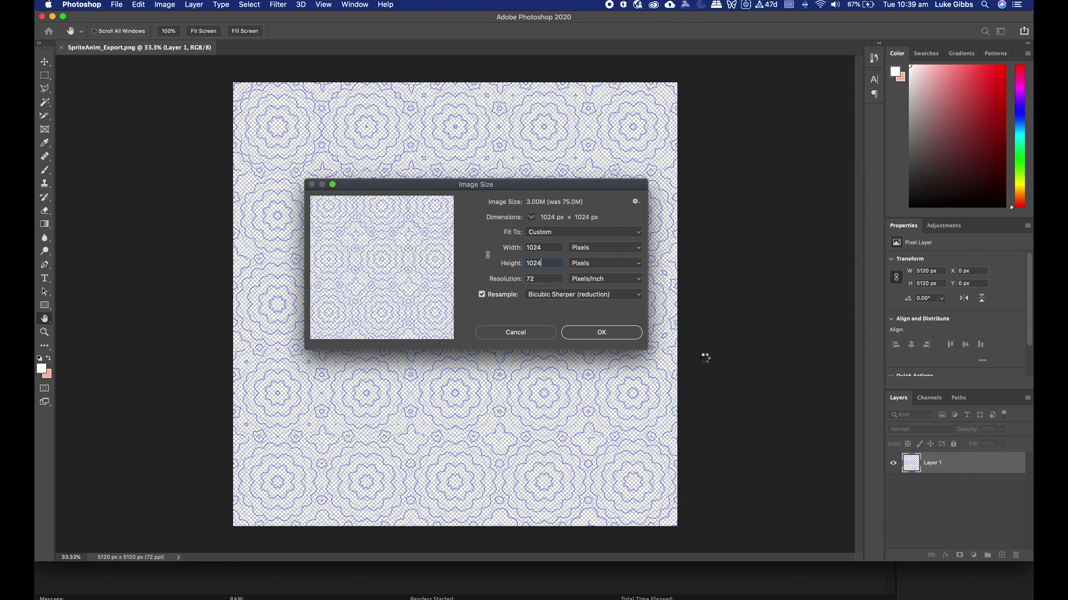
key("Return")
Add a dark red Solid Color fill layer to the resized sprite sheet
key("v")
key("super+1")
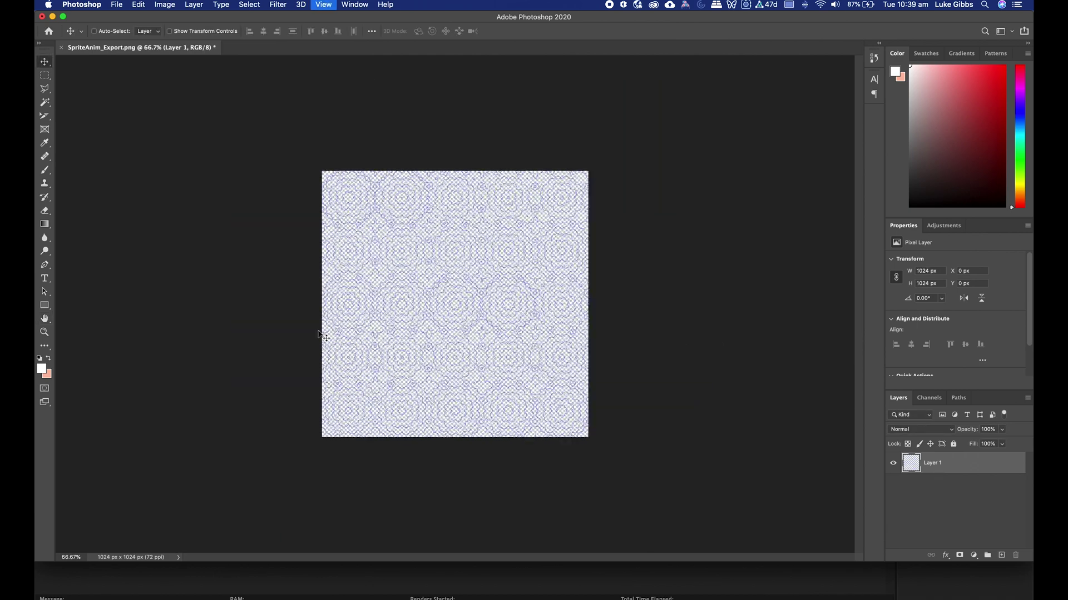
key("super+equal")
key("super+equal")
key("super+minus")
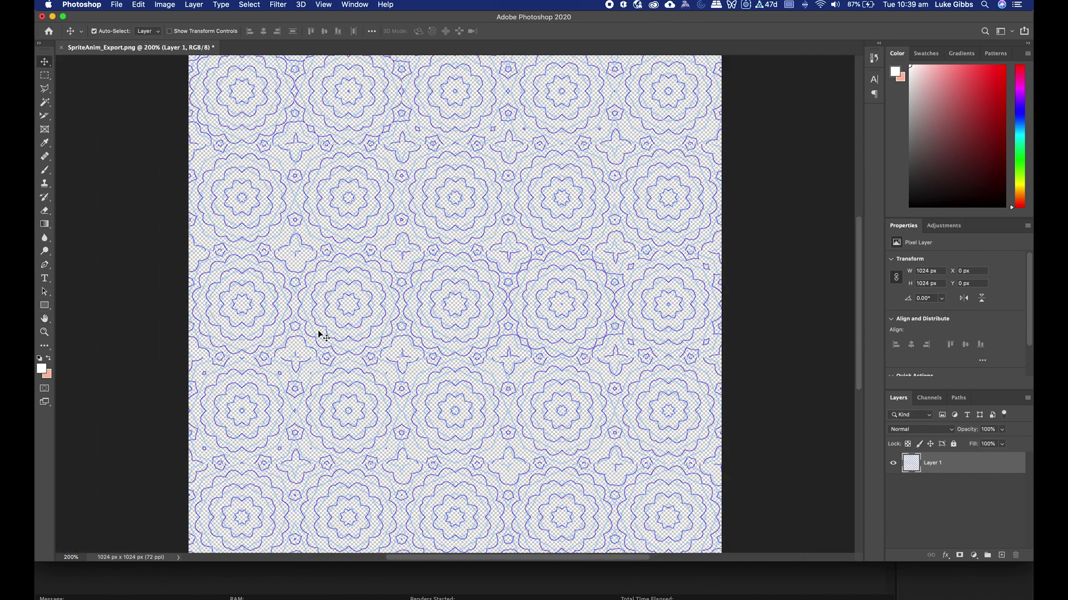
key("super+minus")
left_click(974, 555)
left_click(871, 303)
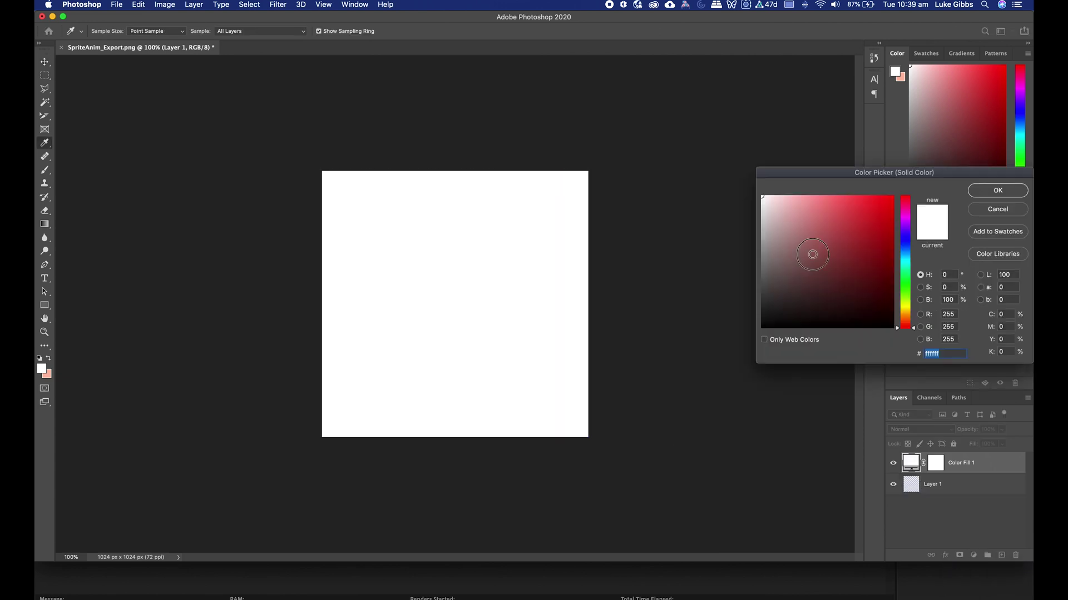
left_click(814, 296)
key("Return")
Move the fill layer beneath Layer 1 and darken it to an almost black red
left_click_drag(912, 467, 921, 496)
double_click(910, 490)
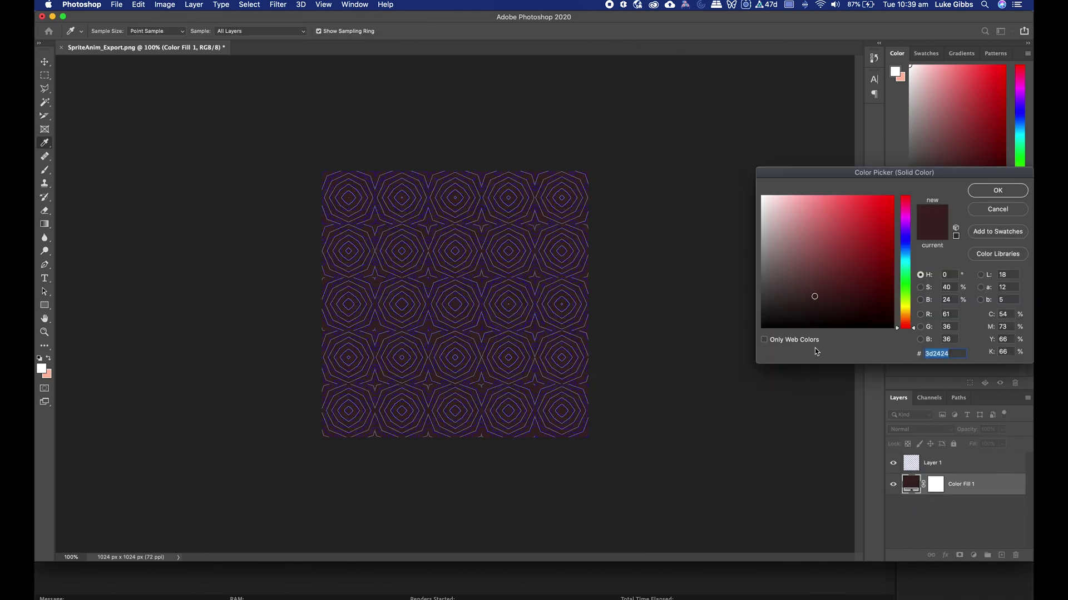
left_click_drag(812, 311, 810, 320)
left_click(983, 191)
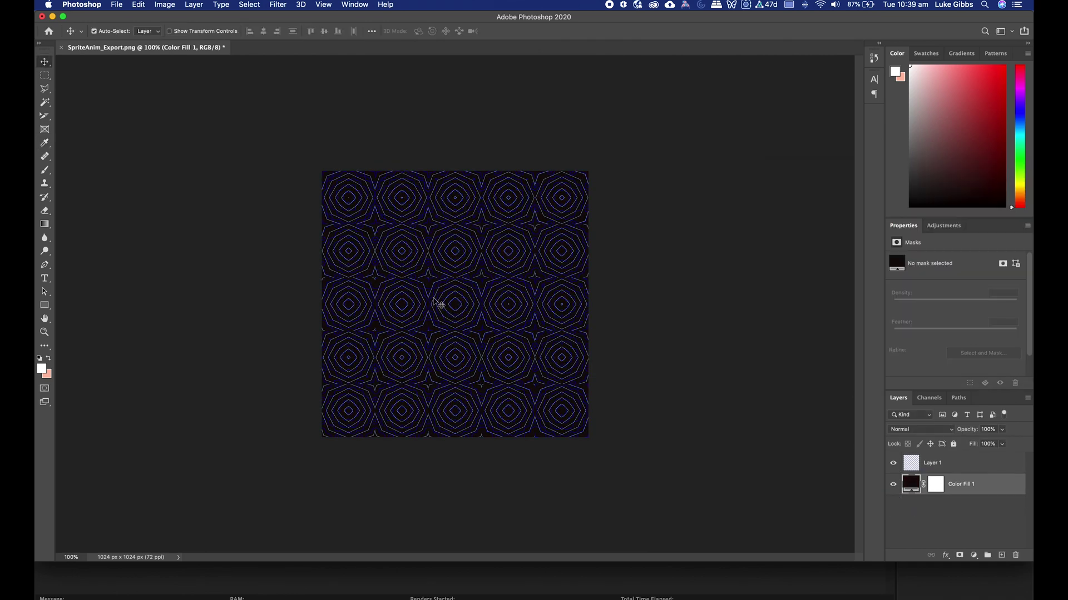
key("super+equal")
key("super+minus")
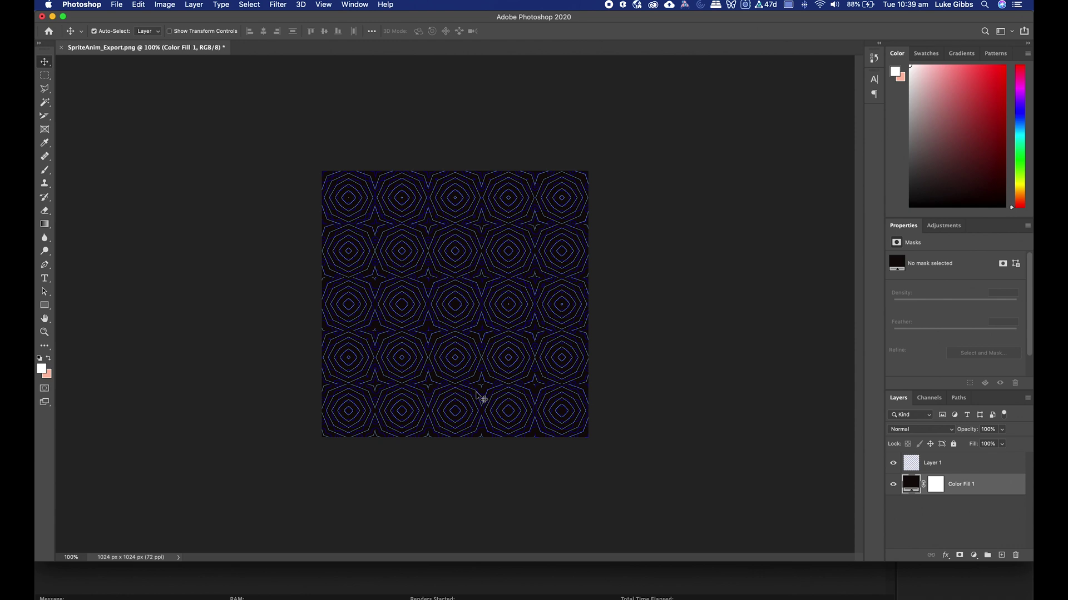
Hide Color Fill 1, select Layer 1, and set up Export As with Smaller File (8-bit)
left_click(894, 484)
left_click(909, 463)
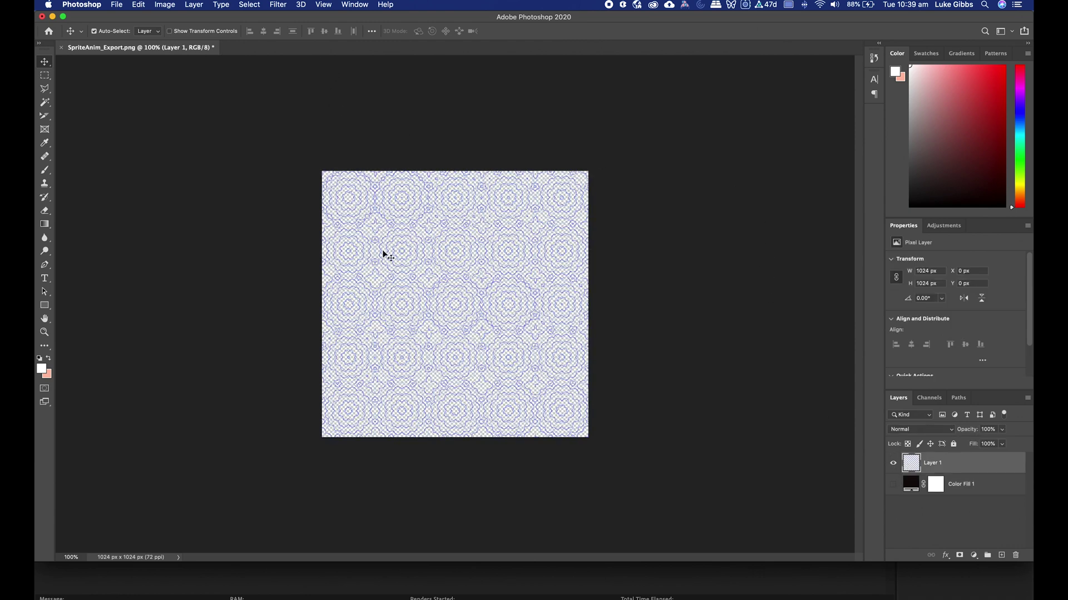
left_click(118, 5)
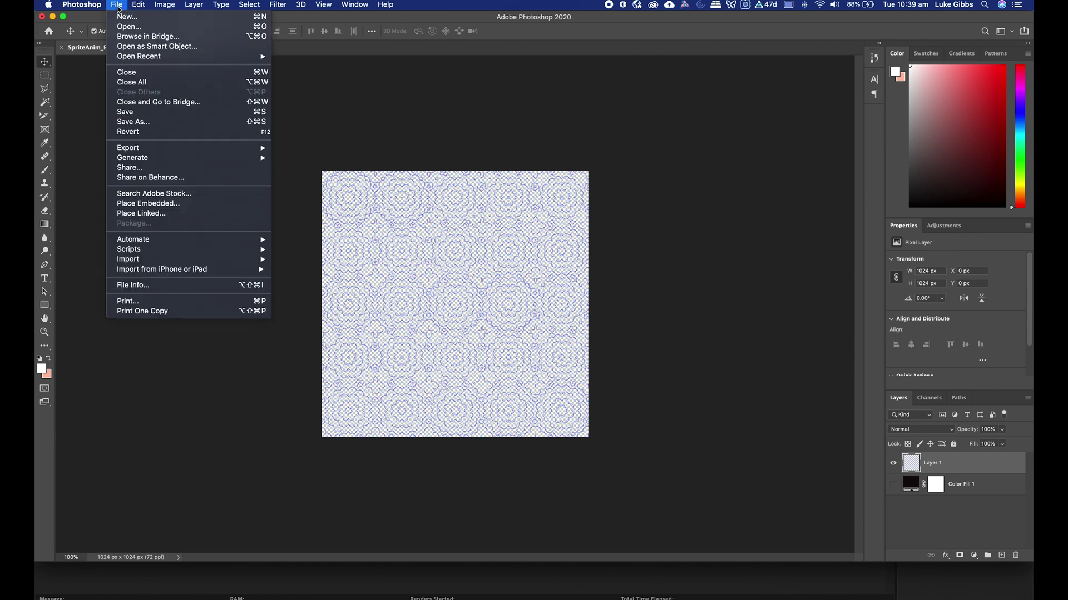
mouse_move(234, 150)
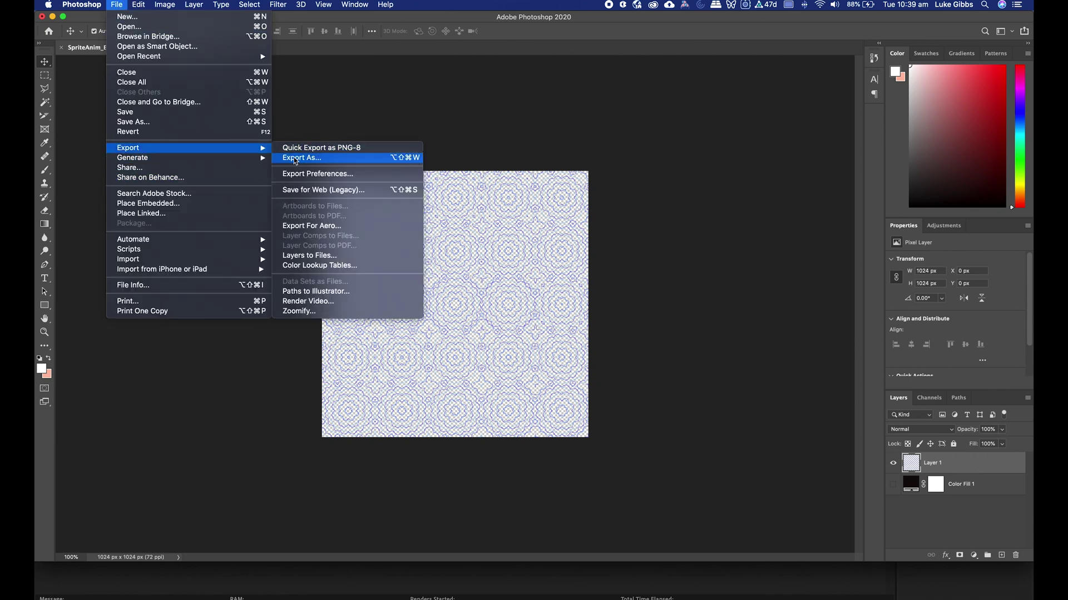
left_click(293, 159)
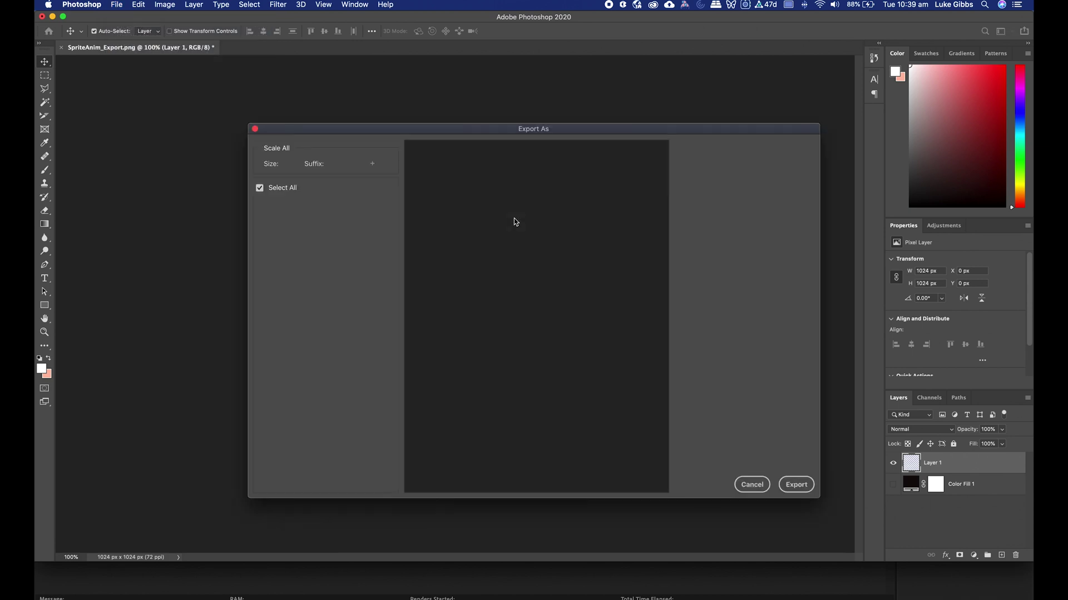
left_click_drag(568, 133, 547, 123)
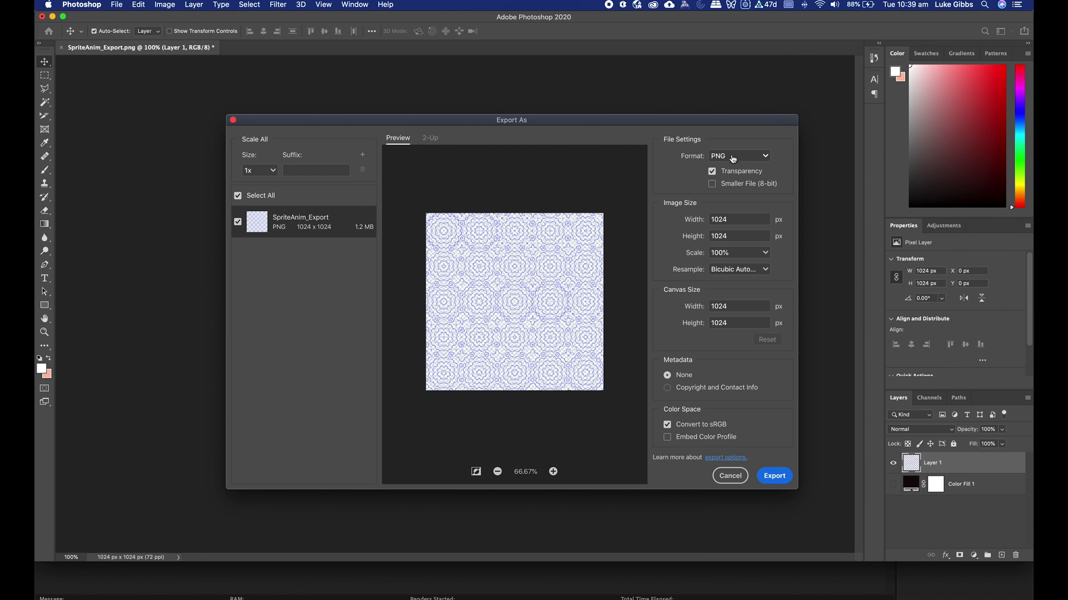
left_click(728, 189)
Export the PNG into the Spritesheet folder, replacing SpriteAnim_Export.png
left_click(778, 478)
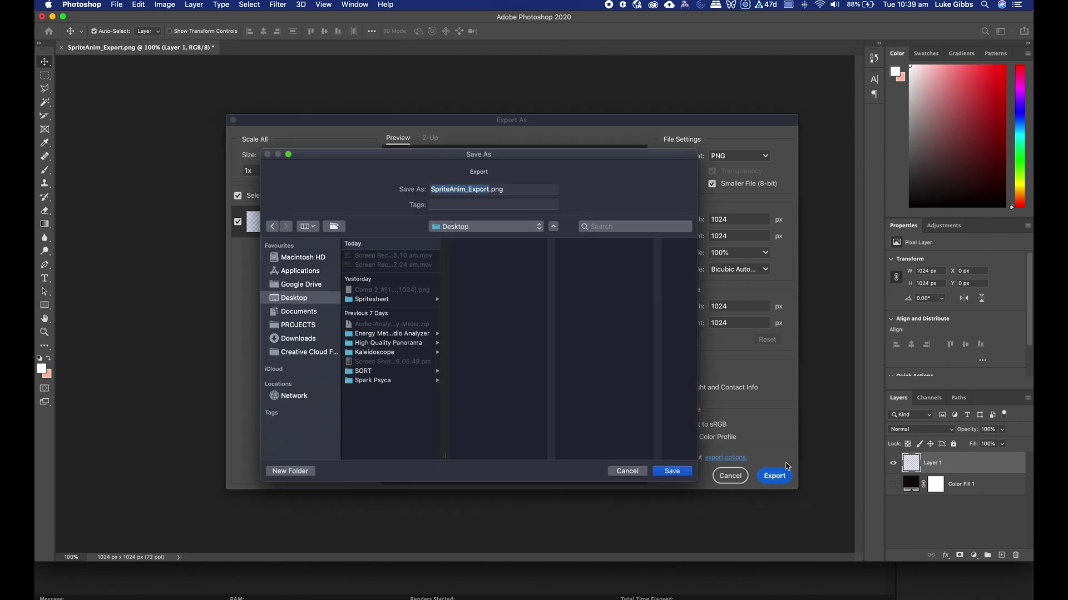
left_click(372, 300)
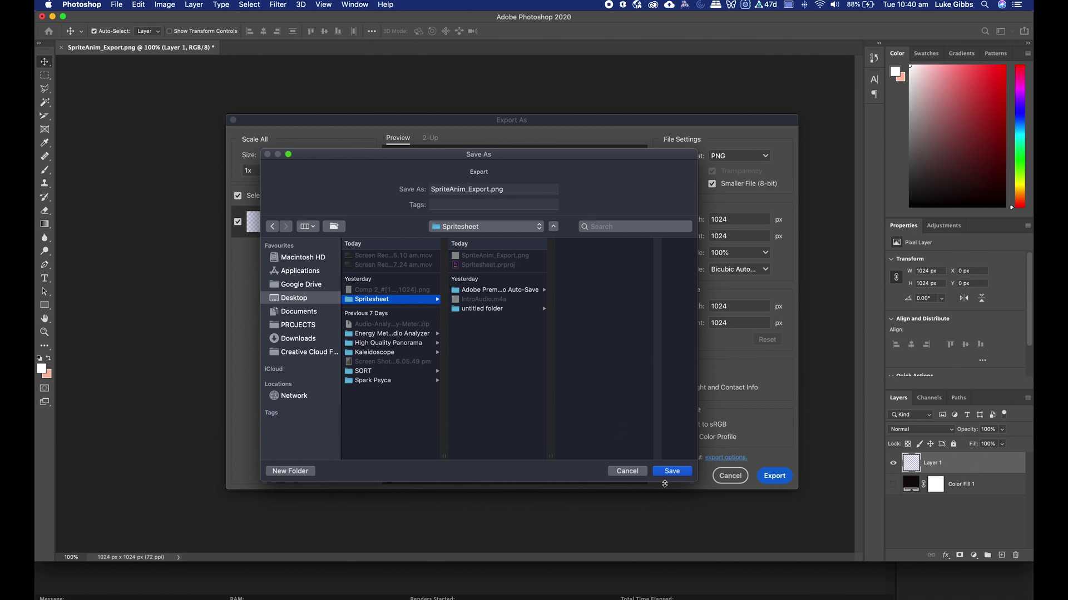
left_click(668, 472)
left_click(551, 223)
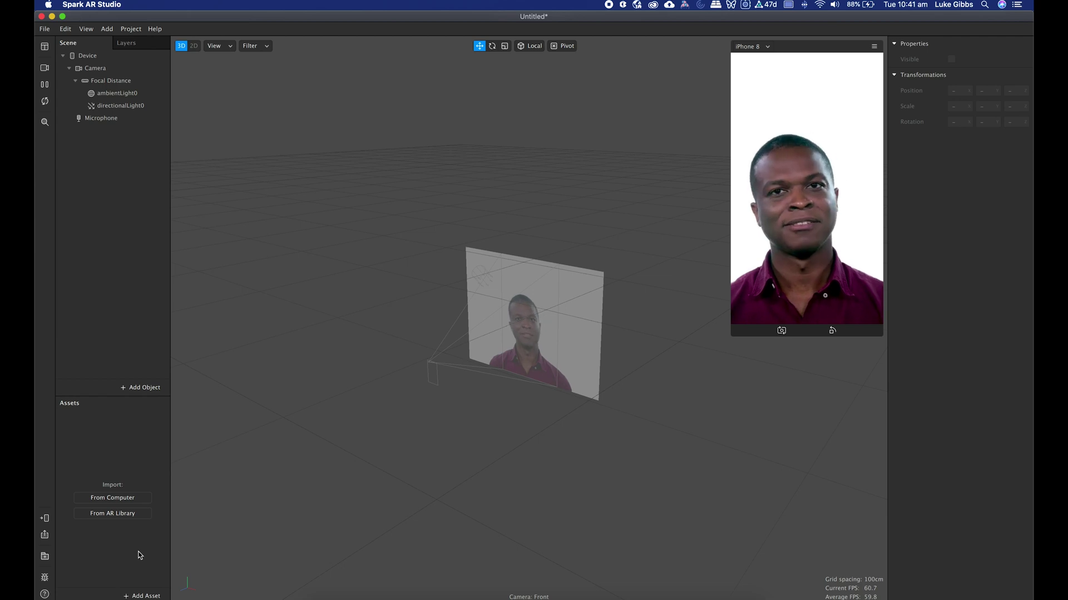
Add an animation sequence asset named Spritesheet
left_click(140, 596)
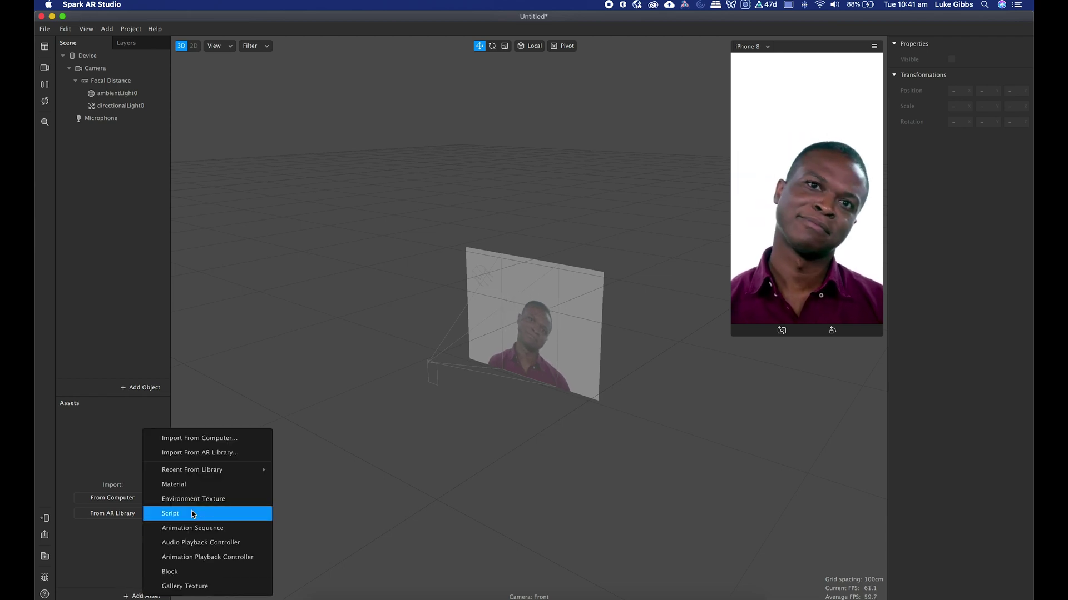
left_click(188, 530)
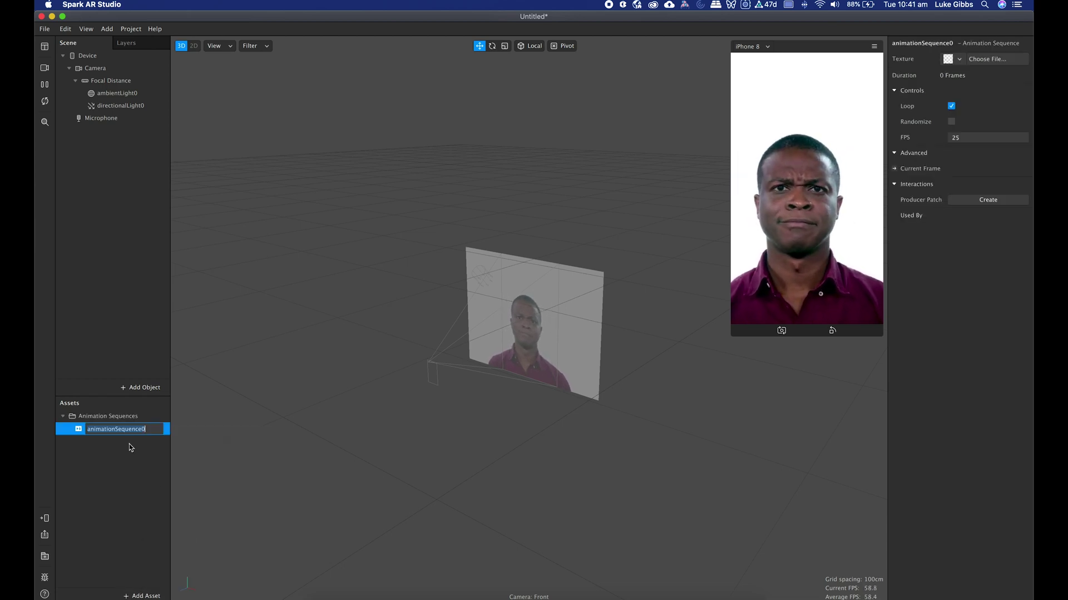
type("Spritesheet")
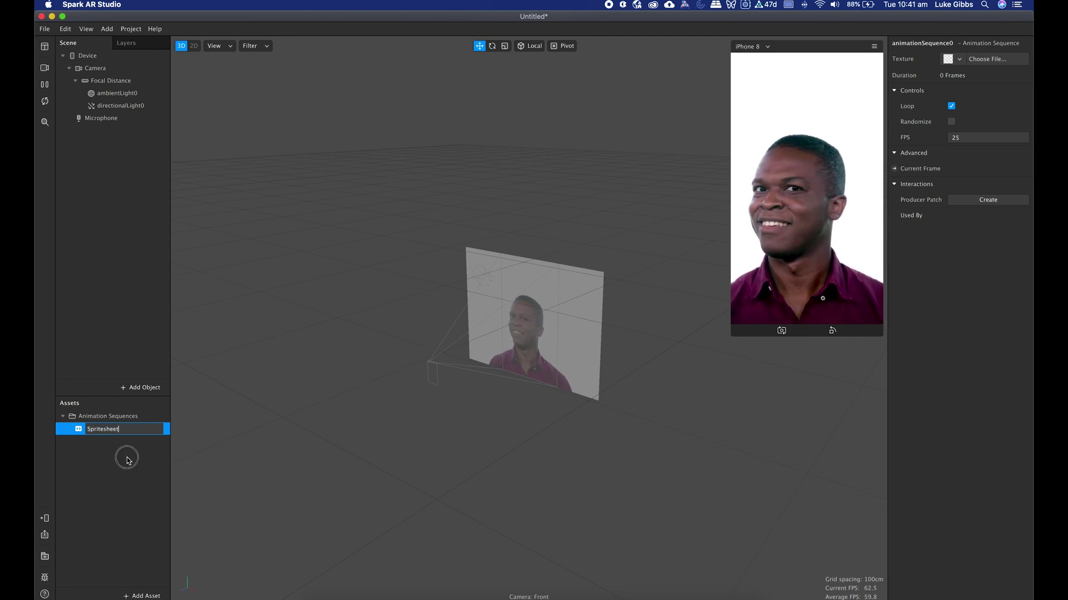
left_click(111, 429)
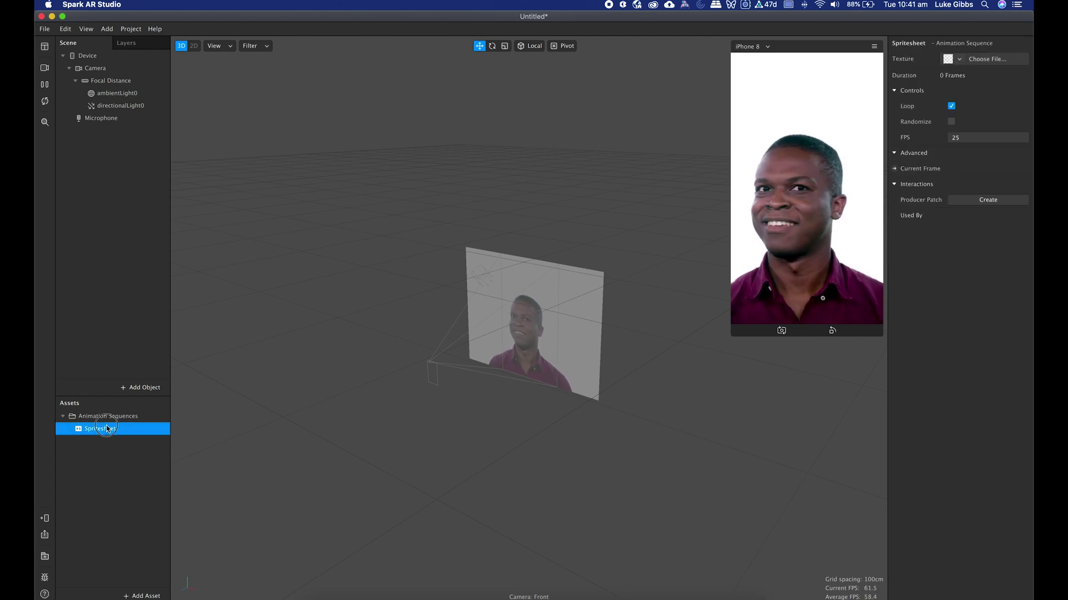
Give the sequence a new image texture from Spritesheet/SpriteAnim_Export.png
left_click(961, 60)
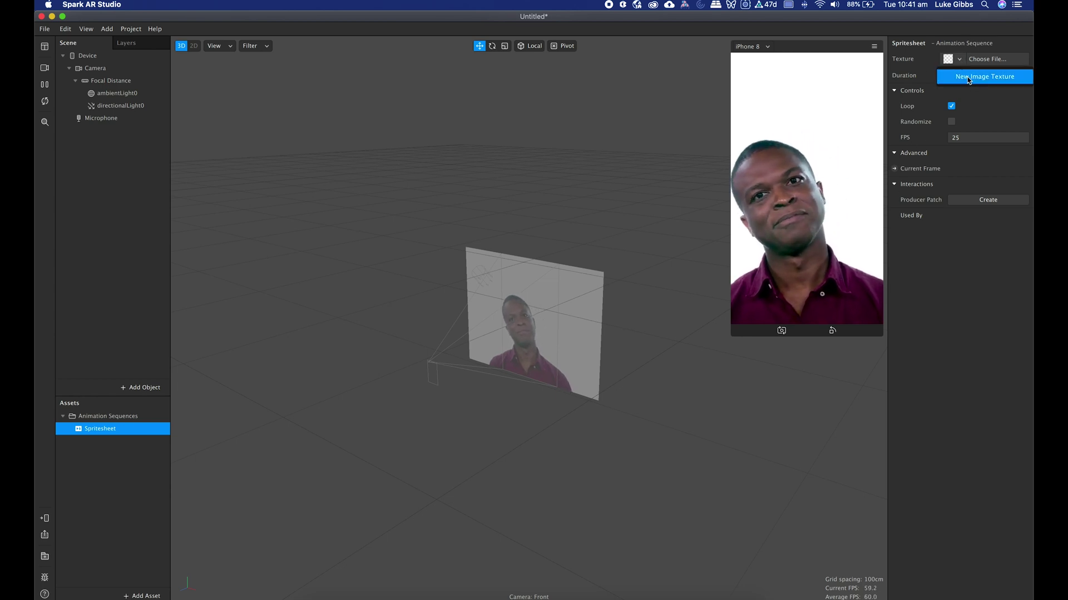
left_click(971, 80)
left_click(359, 183)
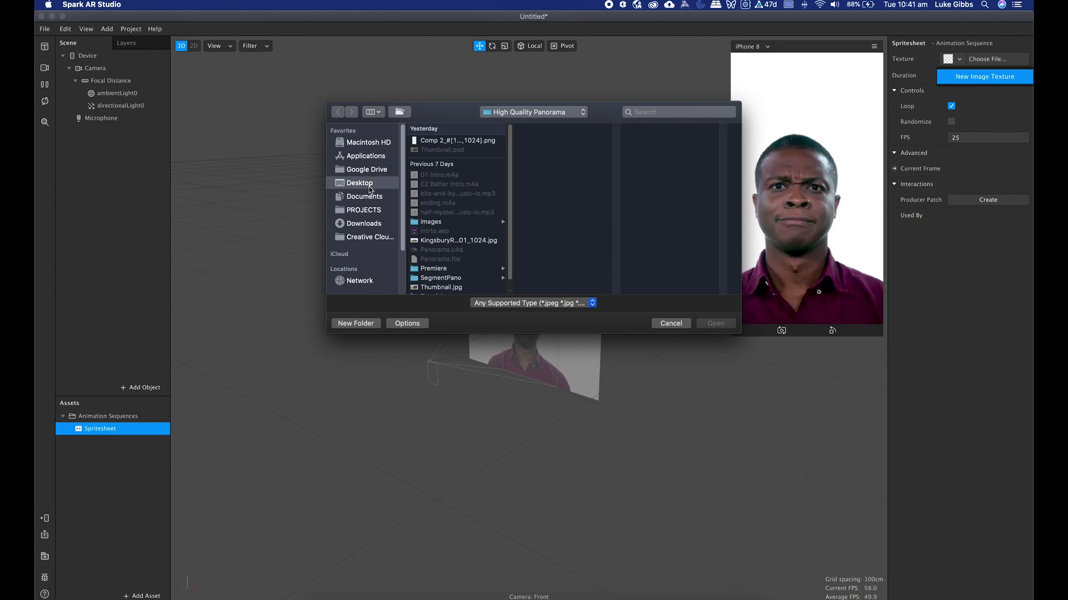
left_click(439, 184)
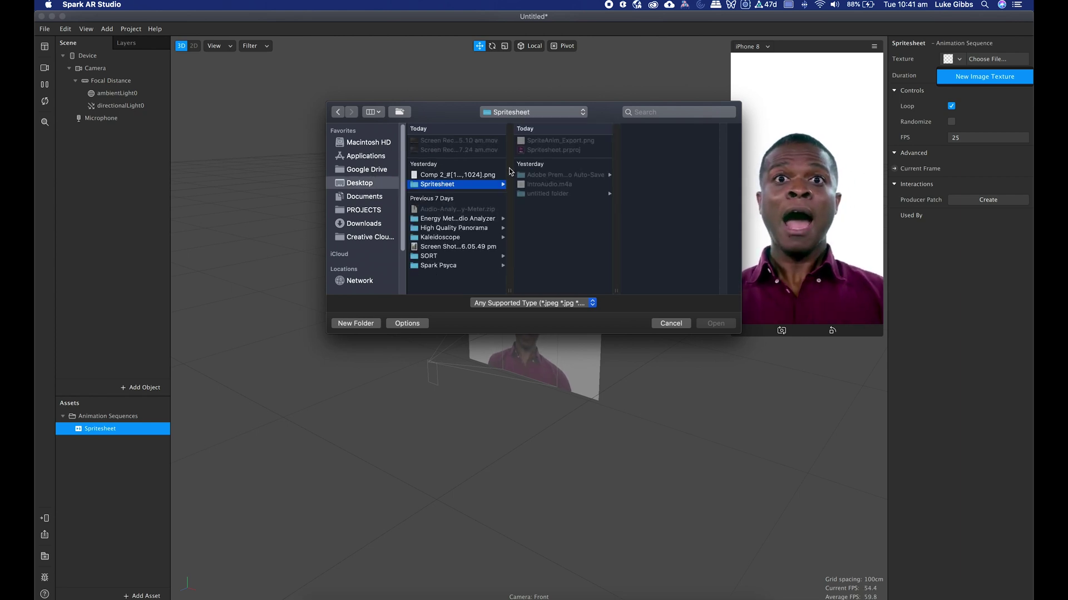
left_click(548, 143)
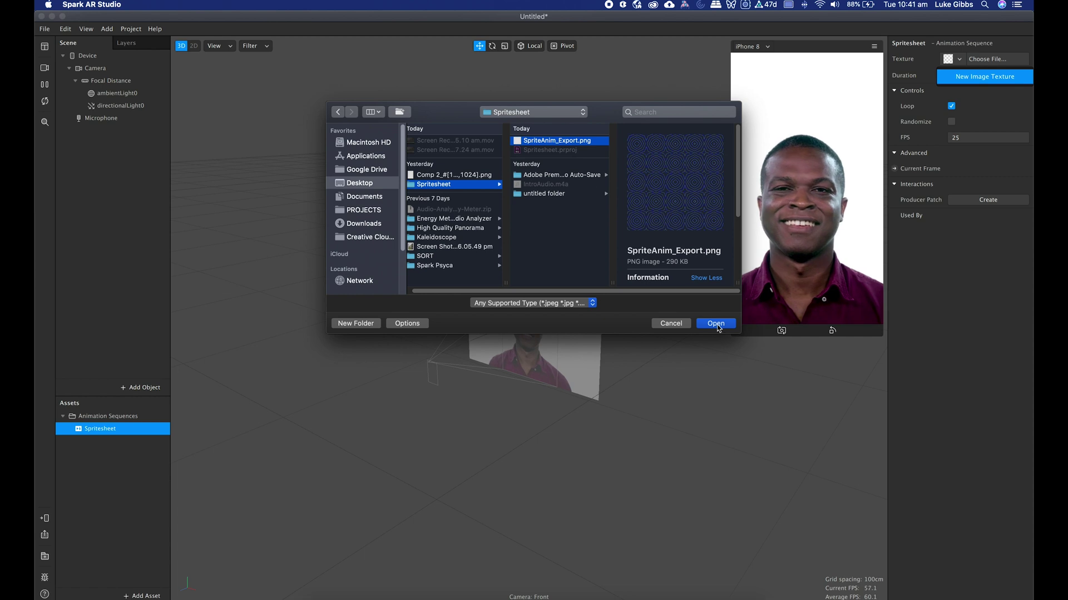
left_click(717, 324)
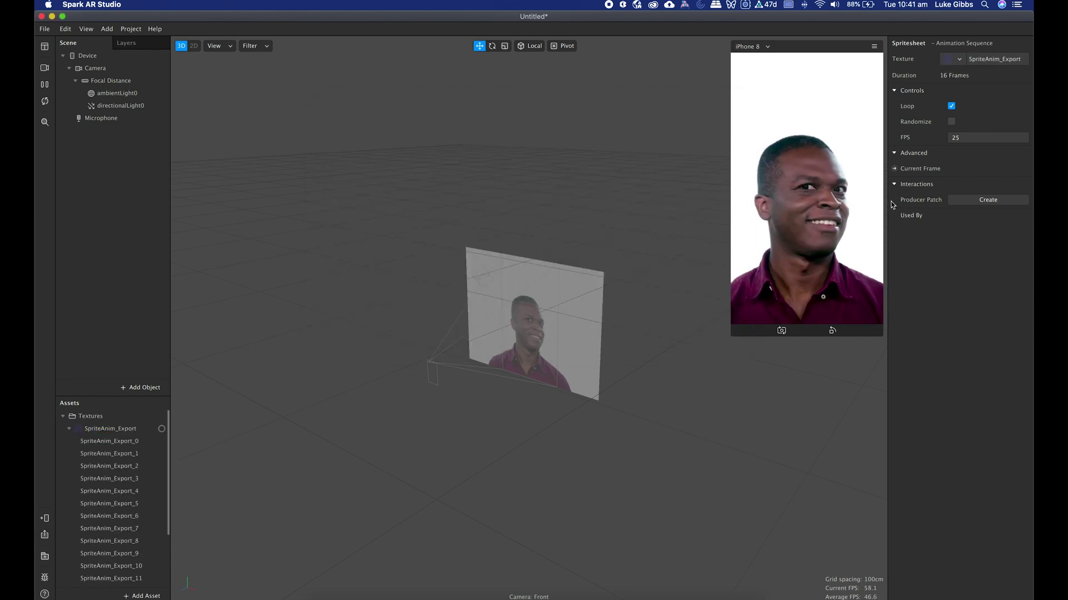
Turn on No compression for the SpriteAnim_Export texture
scroll(119, 479, "up", 3)
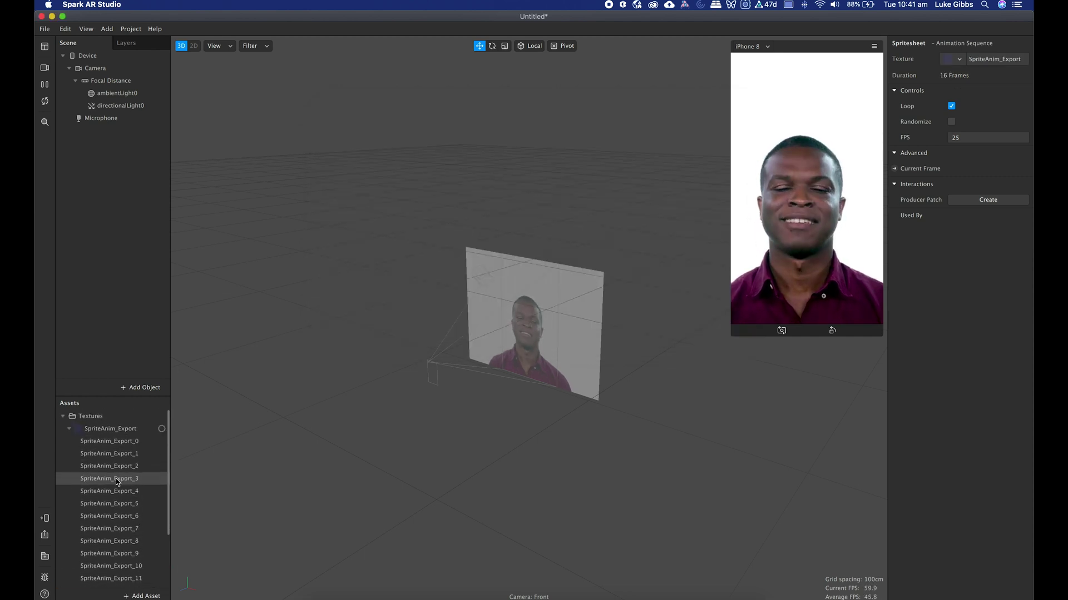
left_click(97, 429)
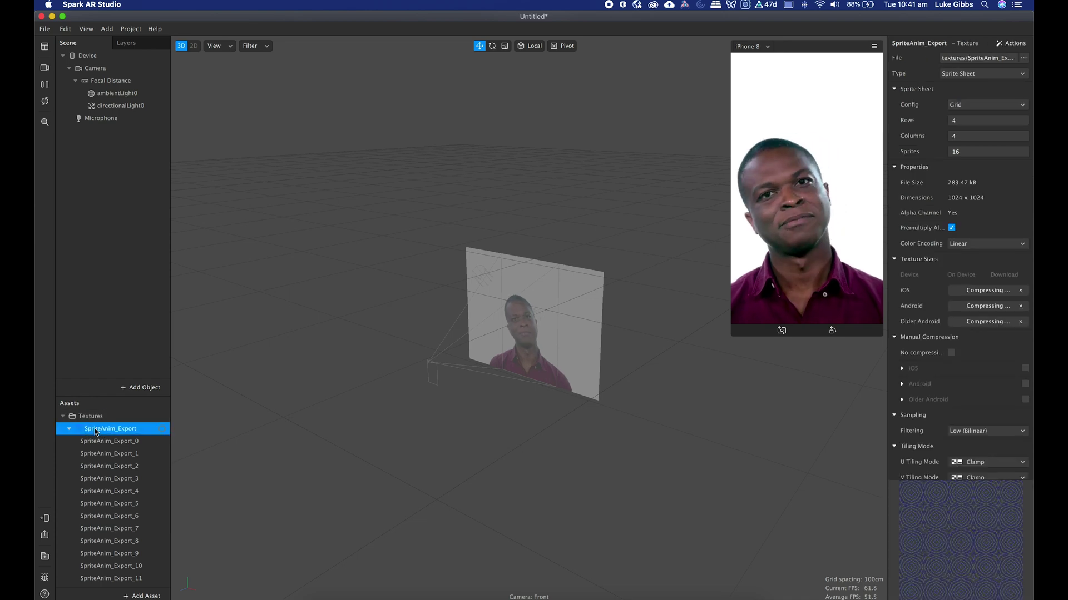
left_click(953, 354)
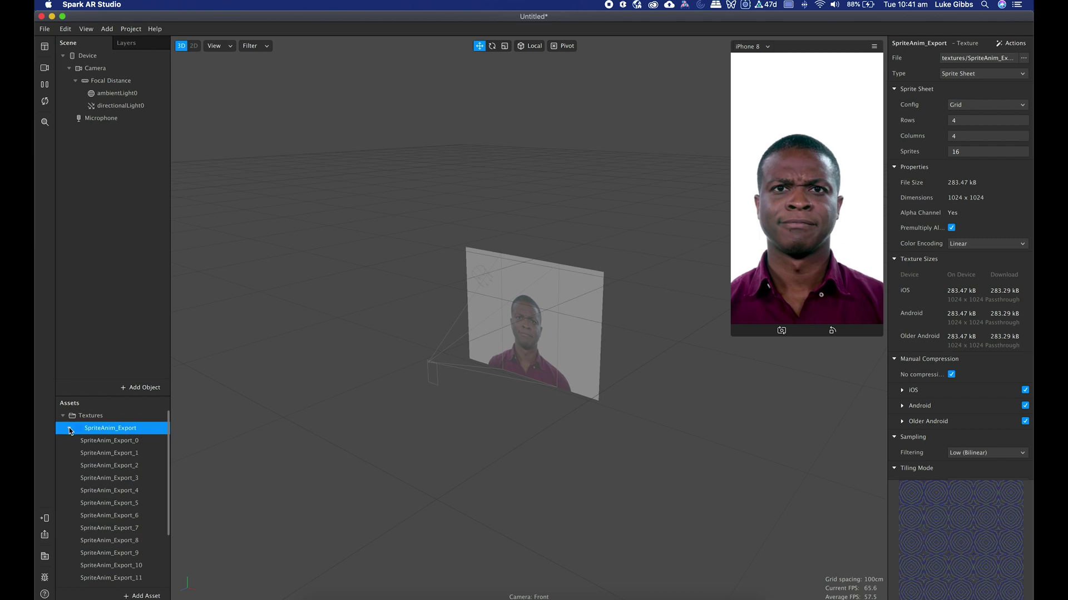
left_click(69, 429)
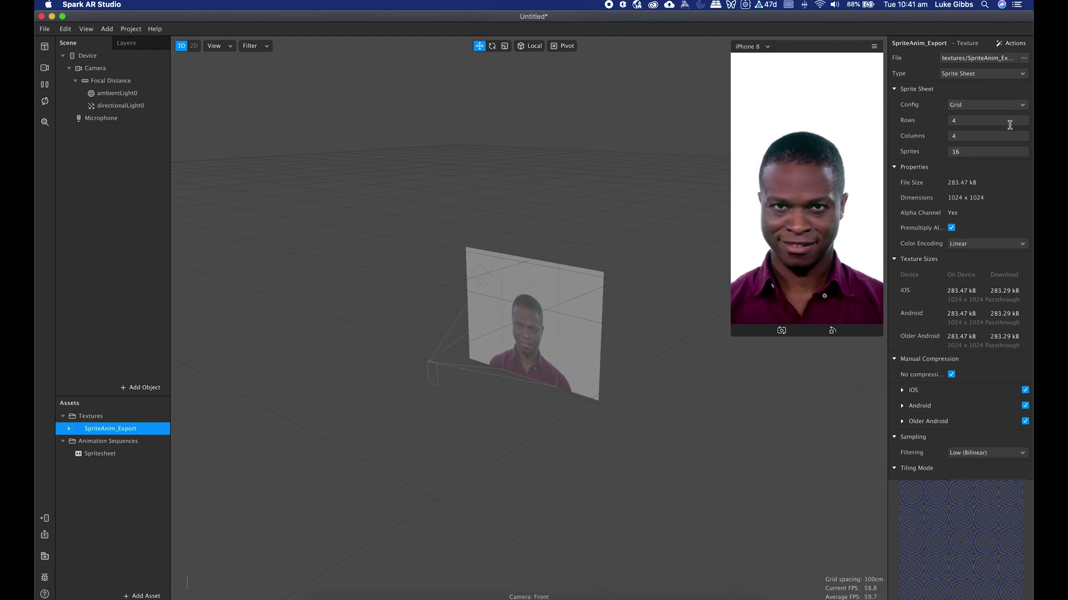
Set the sprite sheet grid to 5 rows, 5 columns and 25 sprites
left_click(960, 120)
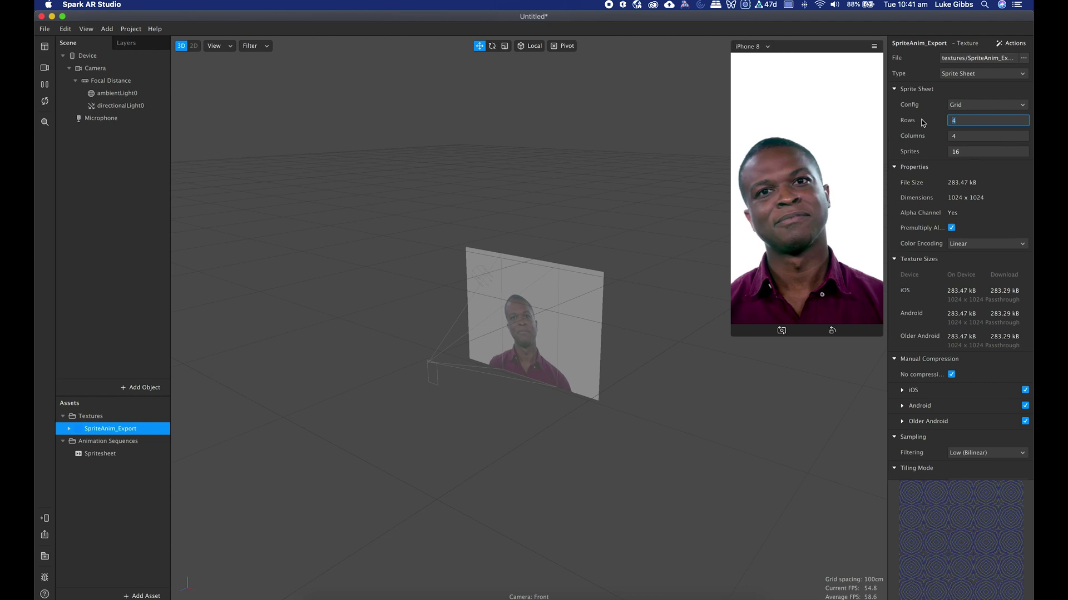
type("5")
left_click(964, 136)
type("5")
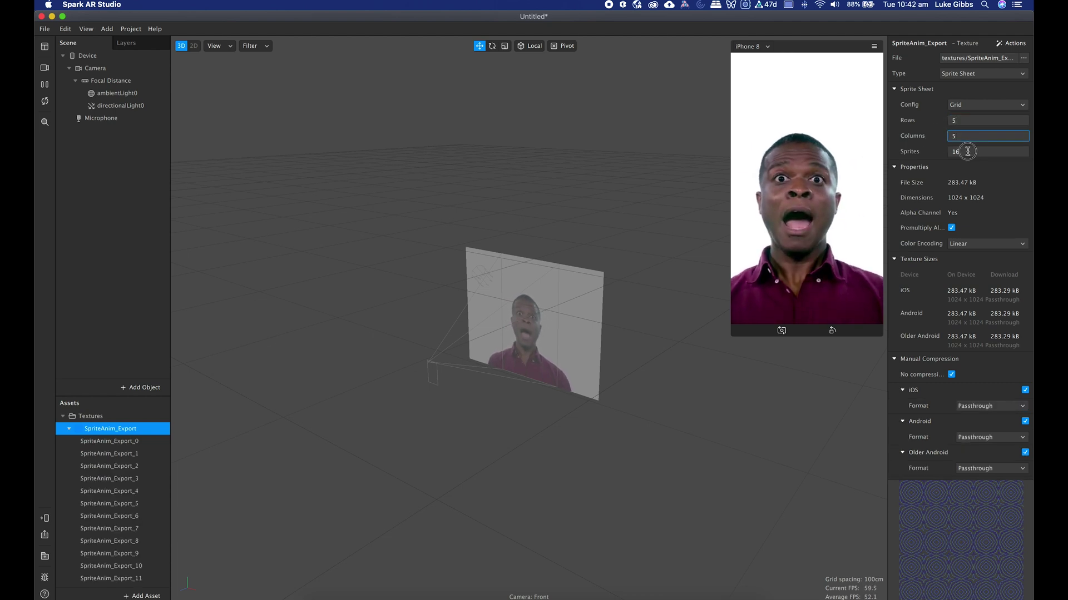
left_click(960, 152)
type("25")
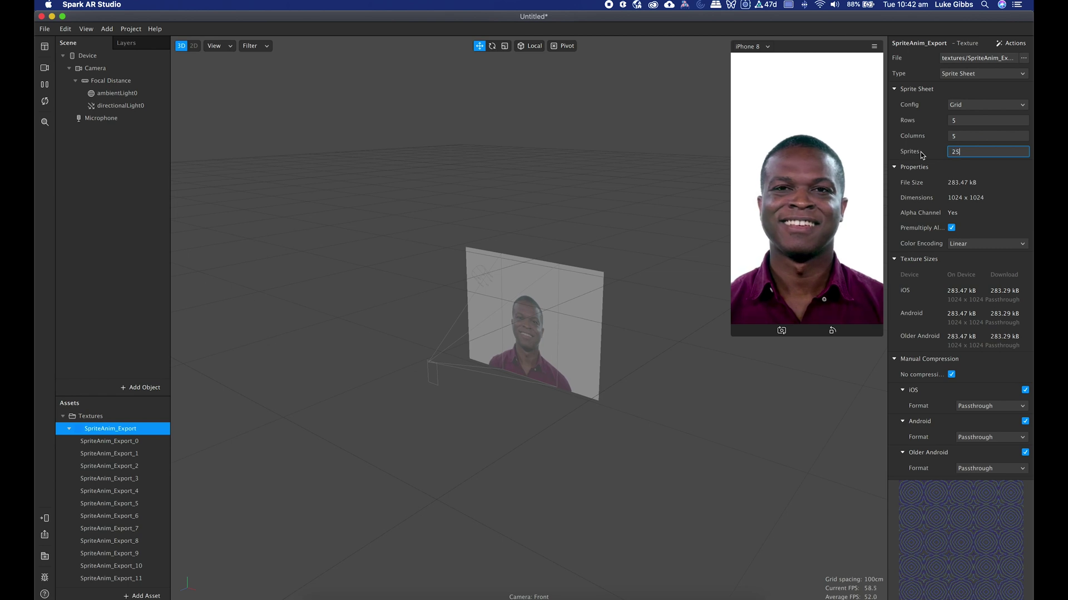
key("Return")
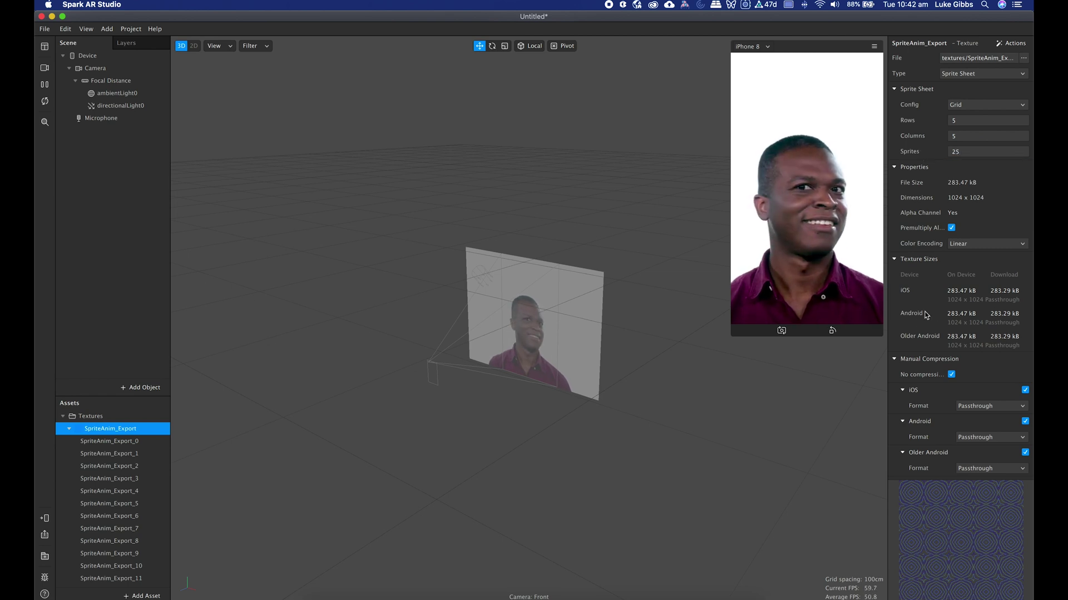
Set both U and V tiling modes to Repeat, then check the Spritesheet sequence
scroll(920, 322, "down", 5)
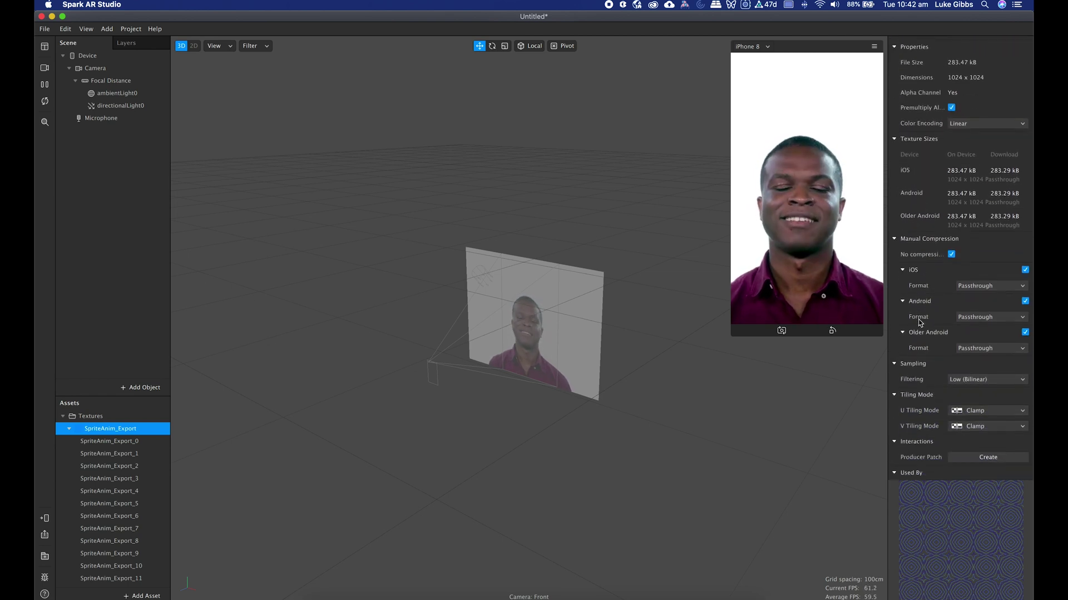
scroll(920, 323, "down", 3)
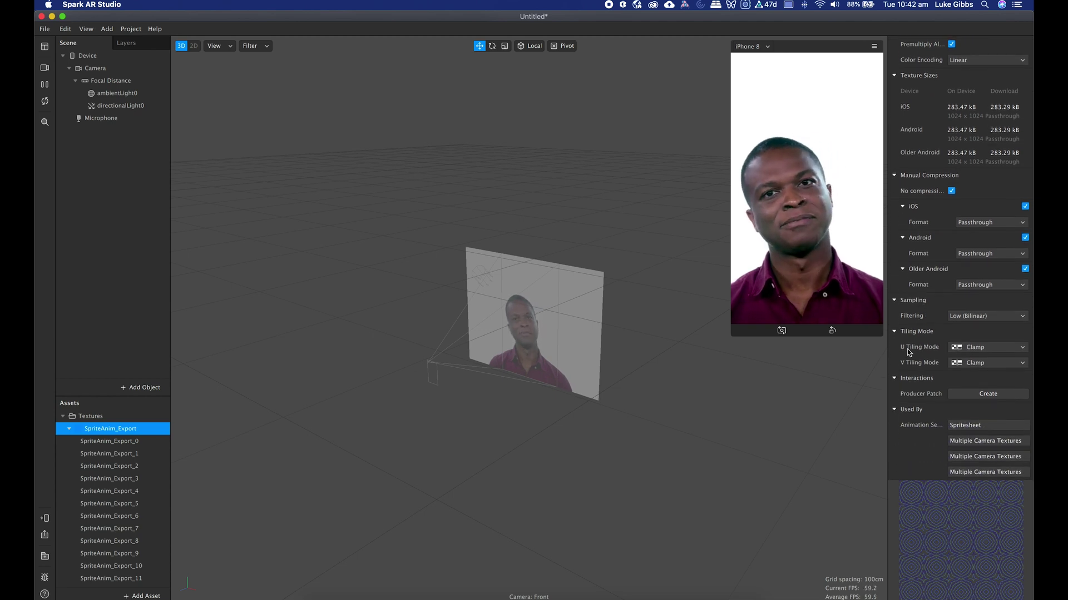
left_click(974, 363)
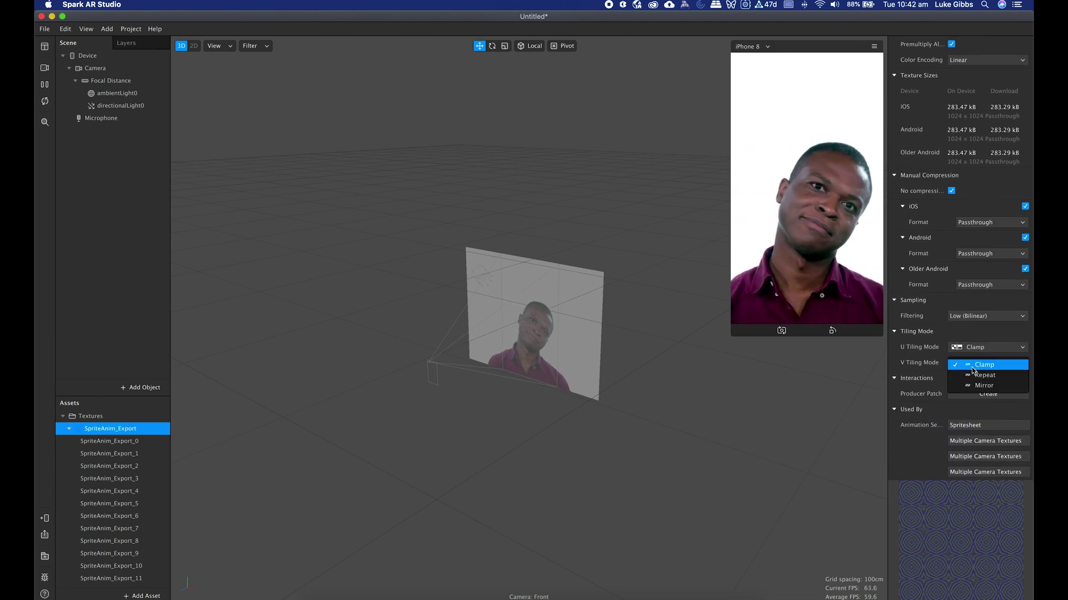
left_click(981, 375)
left_click(973, 347)
left_click(973, 358)
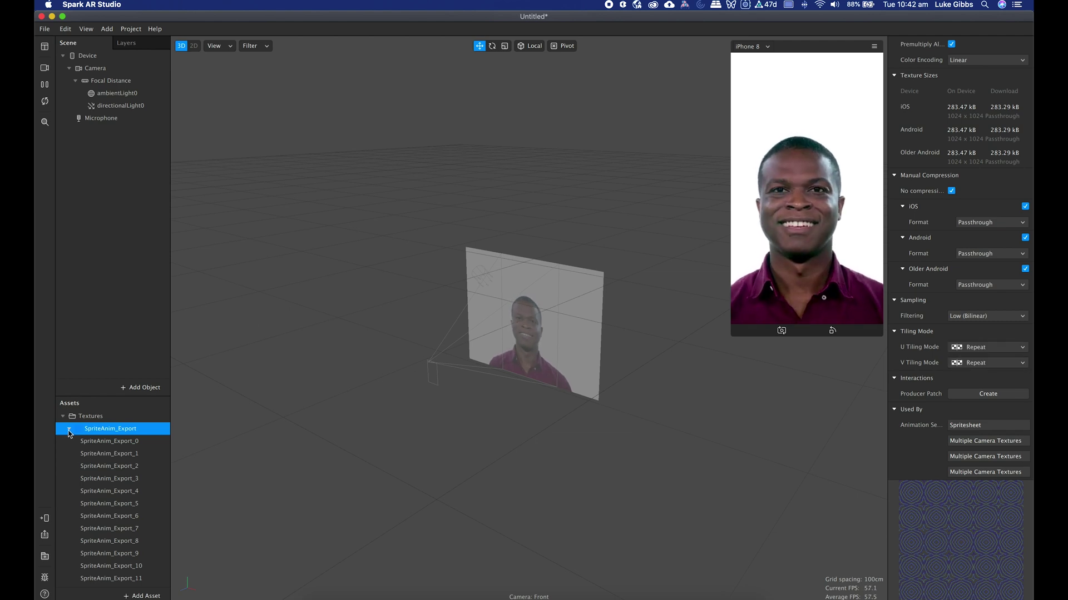
left_click(69, 431)
left_click(94, 454)
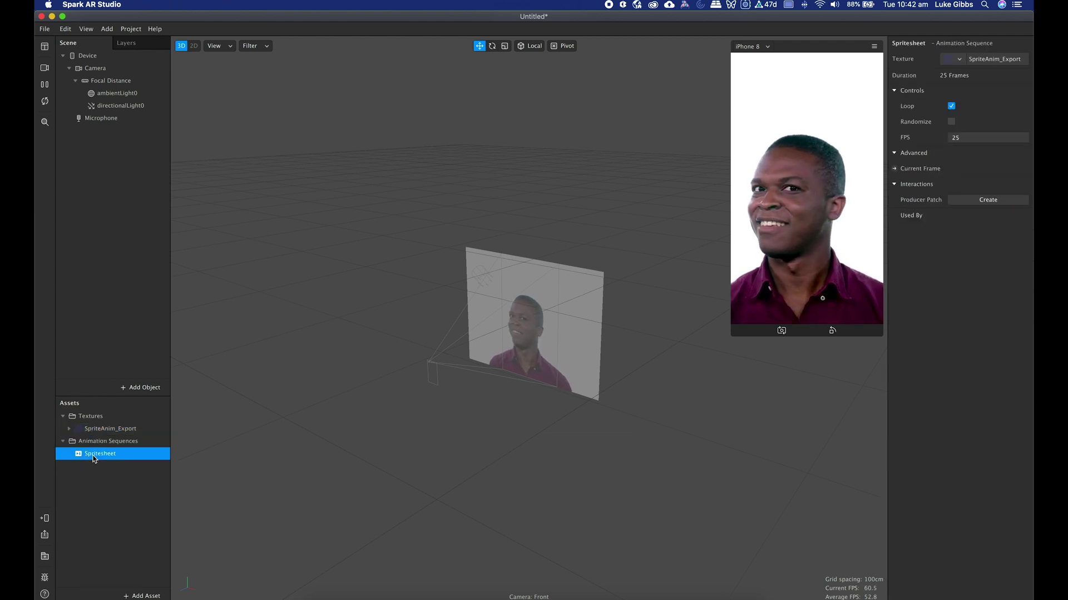
left_click(106, 470)
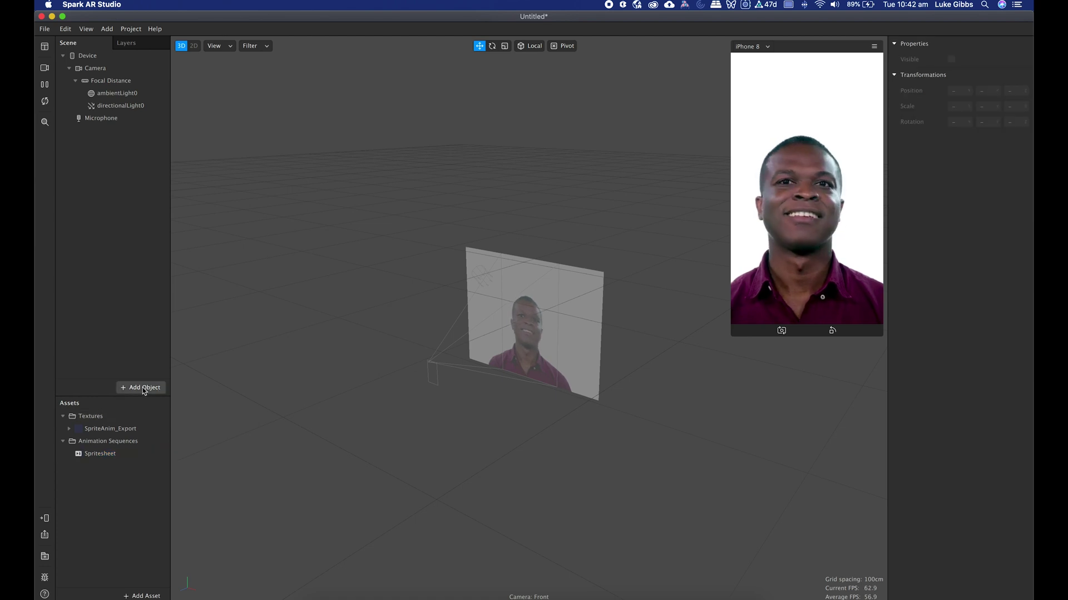
Insert a 2D rectangle into the scene on a new canvas
left_click(137, 389)
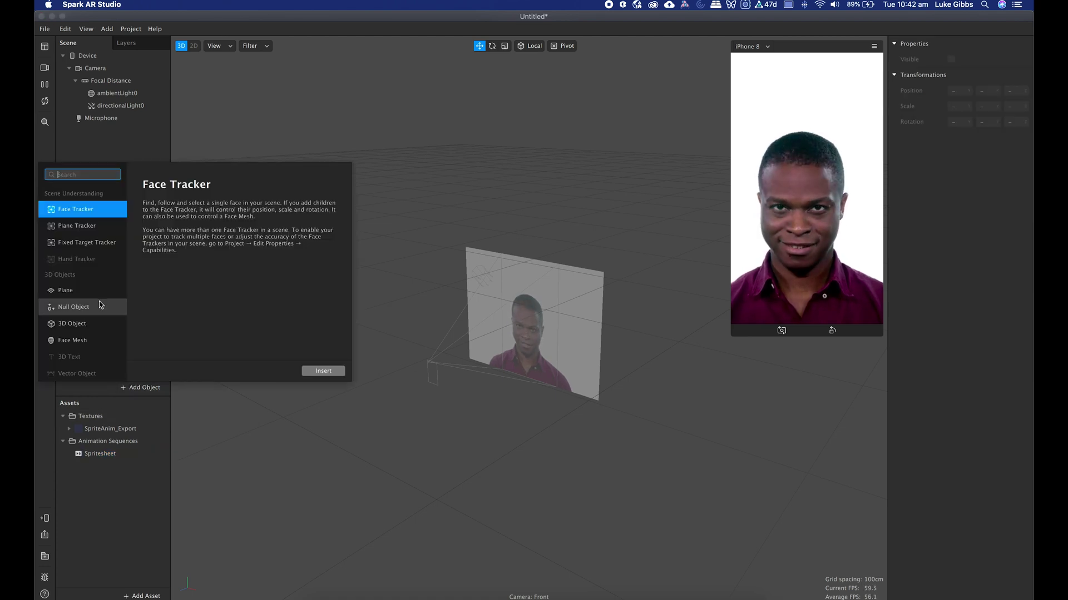
scroll(101, 304, "down", 1)
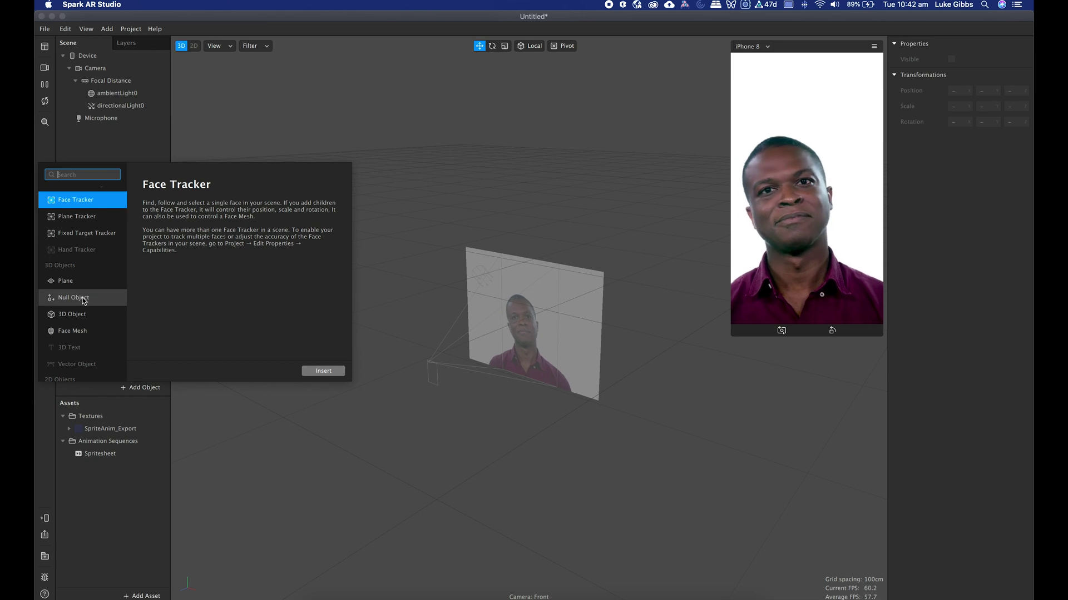
scroll(84, 301, "down", 5)
left_click(73, 325)
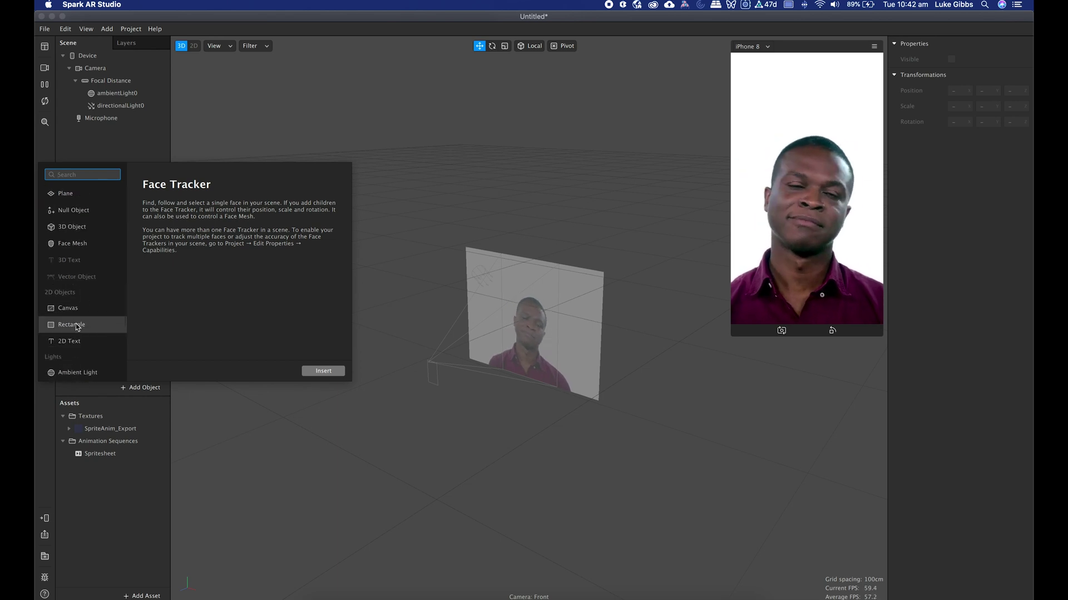
left_click(323, 371)
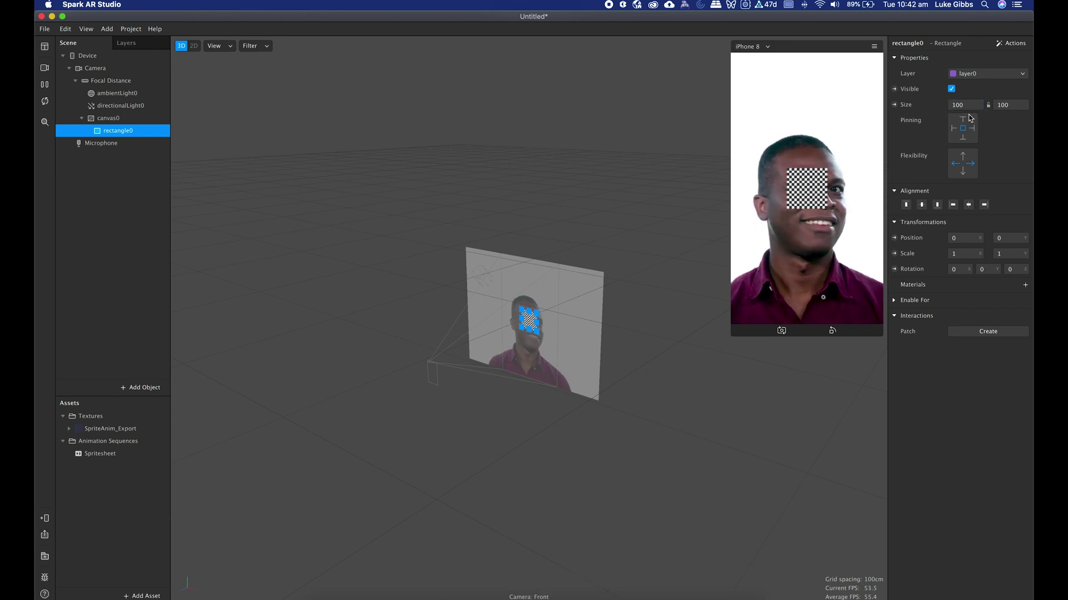
Size the rectangle to 375 × 667 and give it a new material
left_click(976, 109)
type("375")
key("Return")
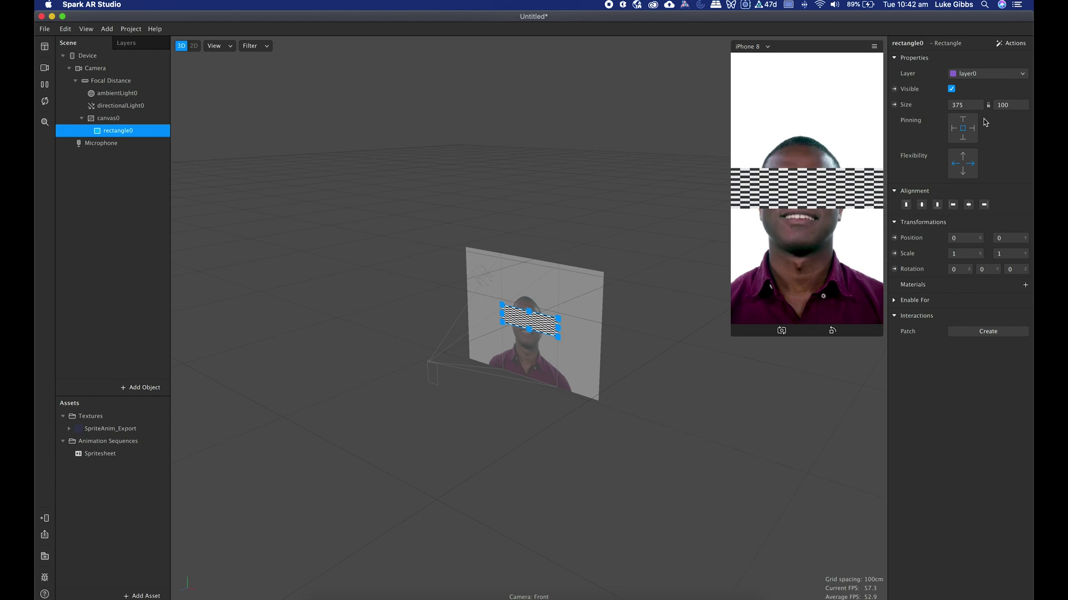
left_click(1009, 105)
type("667")
key("Return")
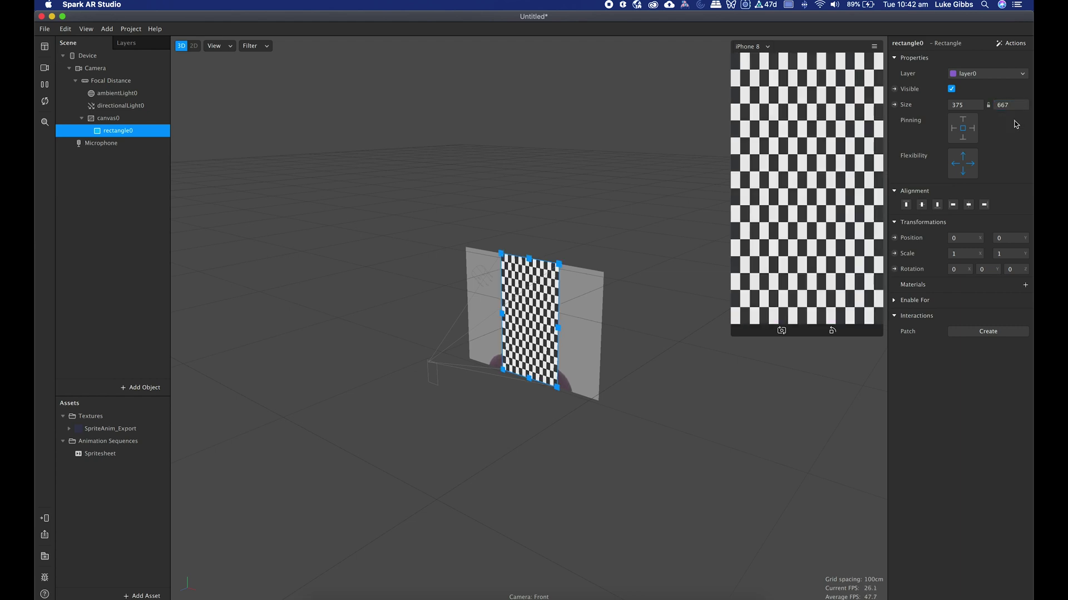
left_click(1026, 285)
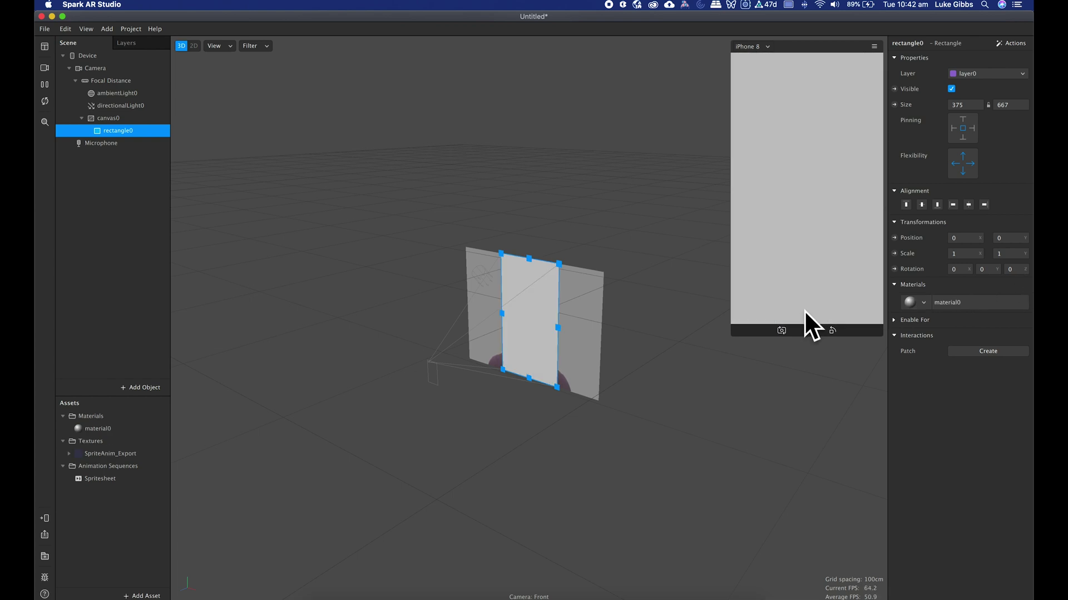
Rename material0 to Sprite Anim and give it the Spritesheet diffuse texture
double_click(101, 430)
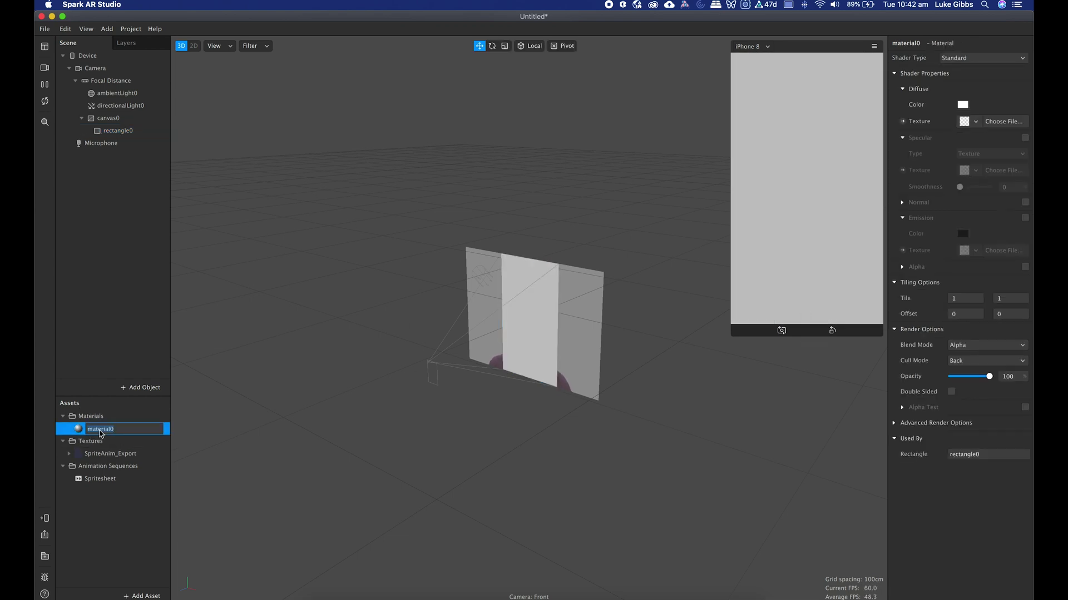
type("Sprite Anim")
key("Return")
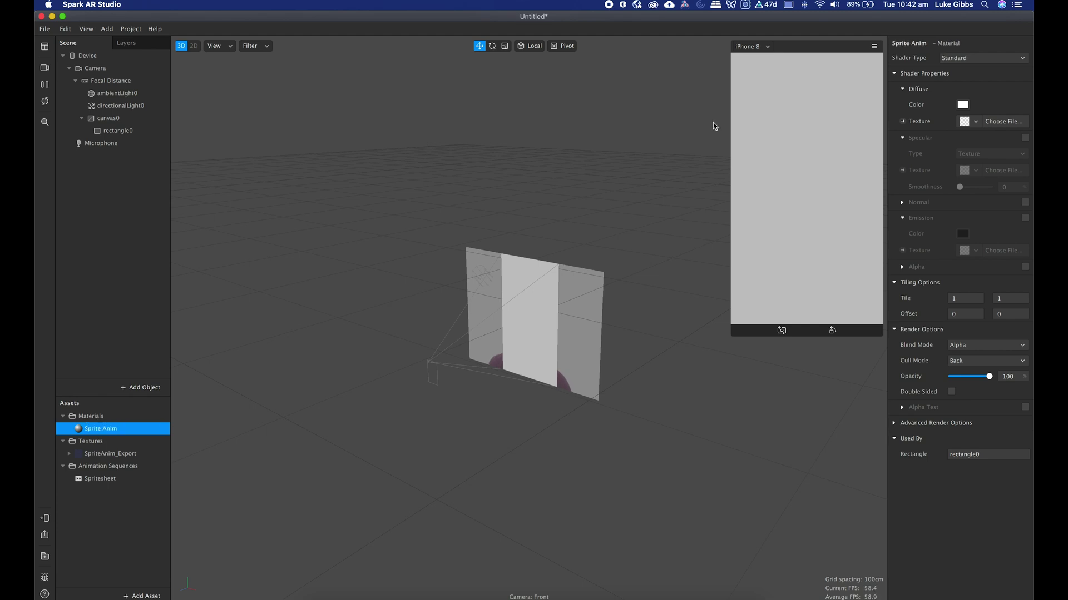
left_click(977, 122)
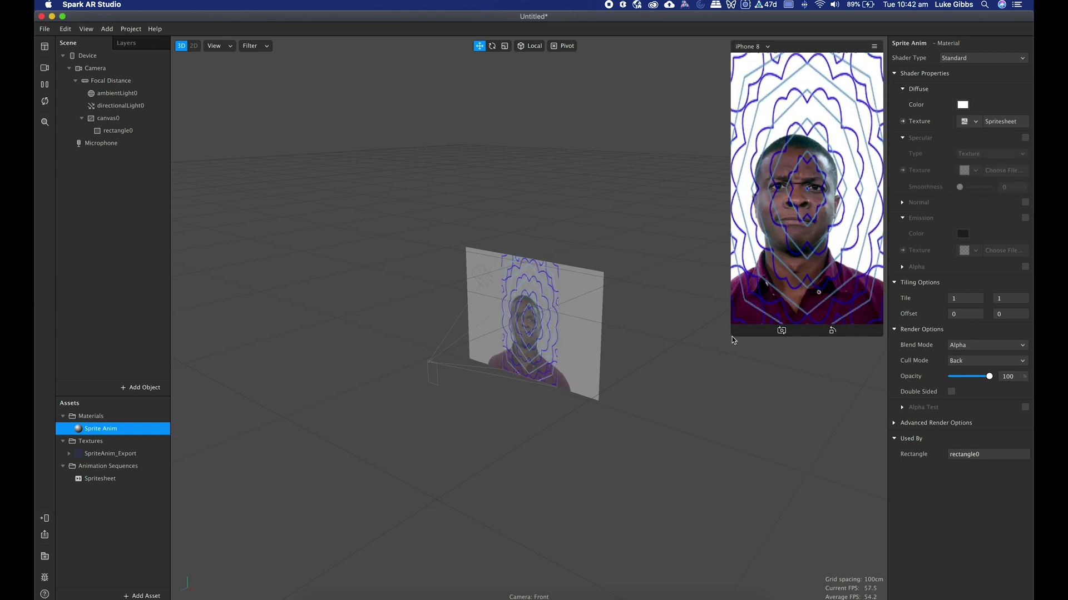
left_click_drag(731, 335, 686, 416)
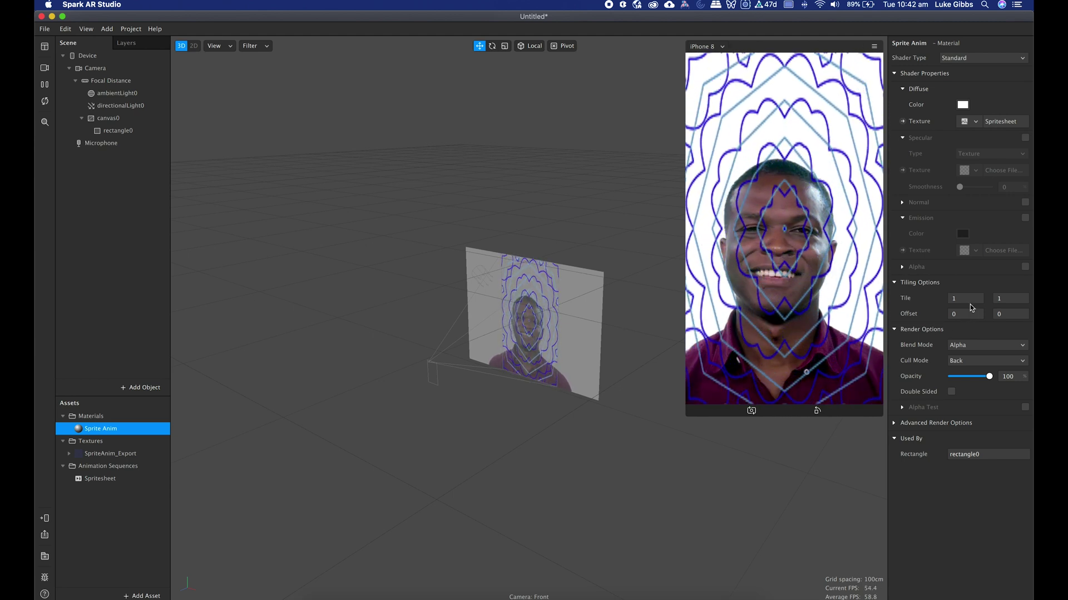
Set the Sprite Anim texture tiling to 5 horizontally and 9 vertically
double_click(1008, 299)
type("3")
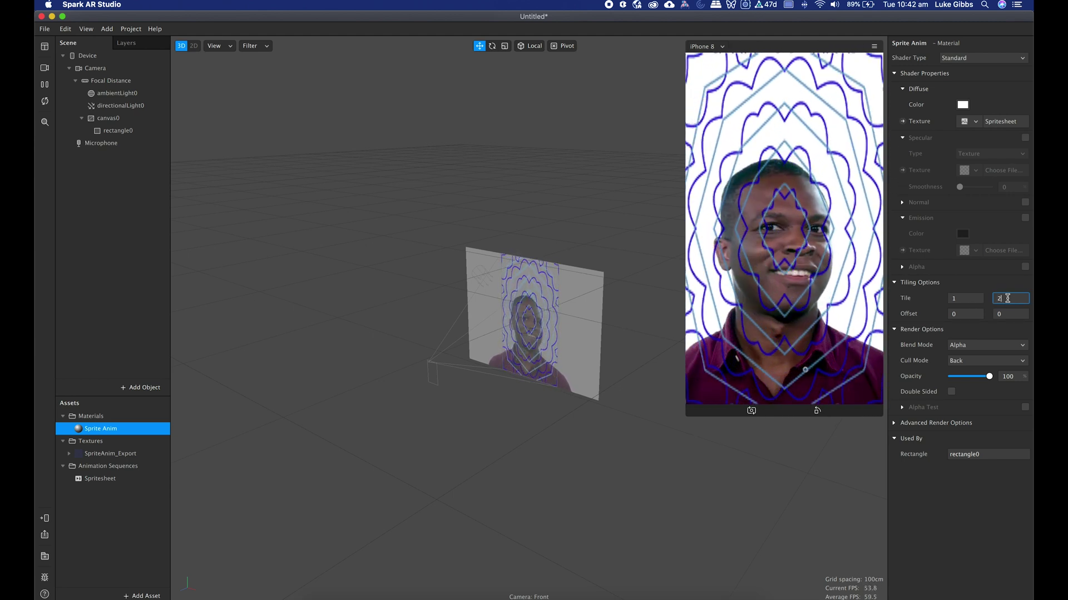
key("BackSpace")
type("6")
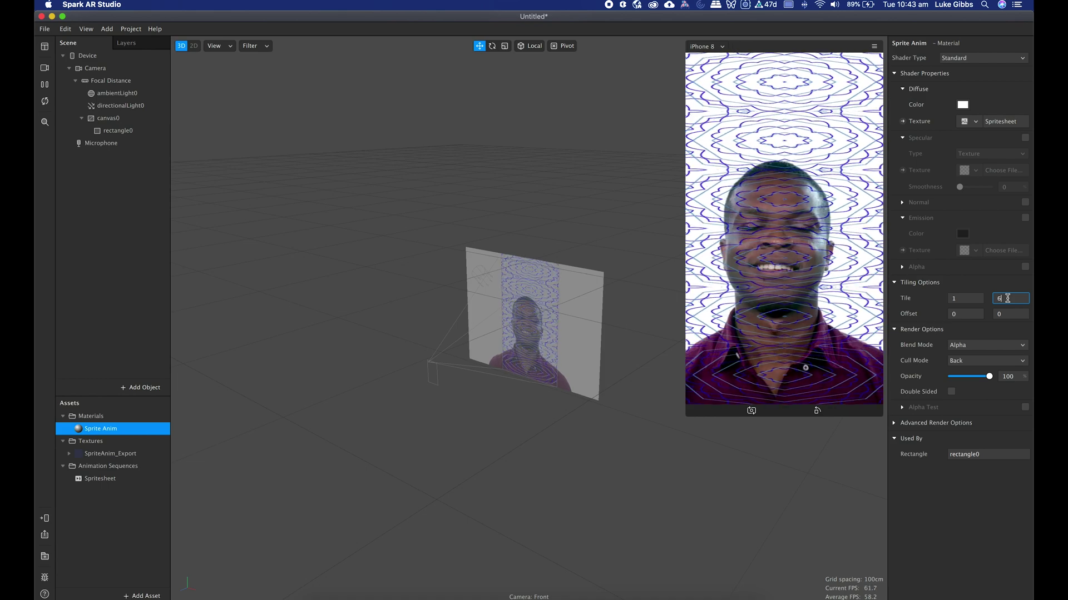
double_click(968, 299)
type("5")
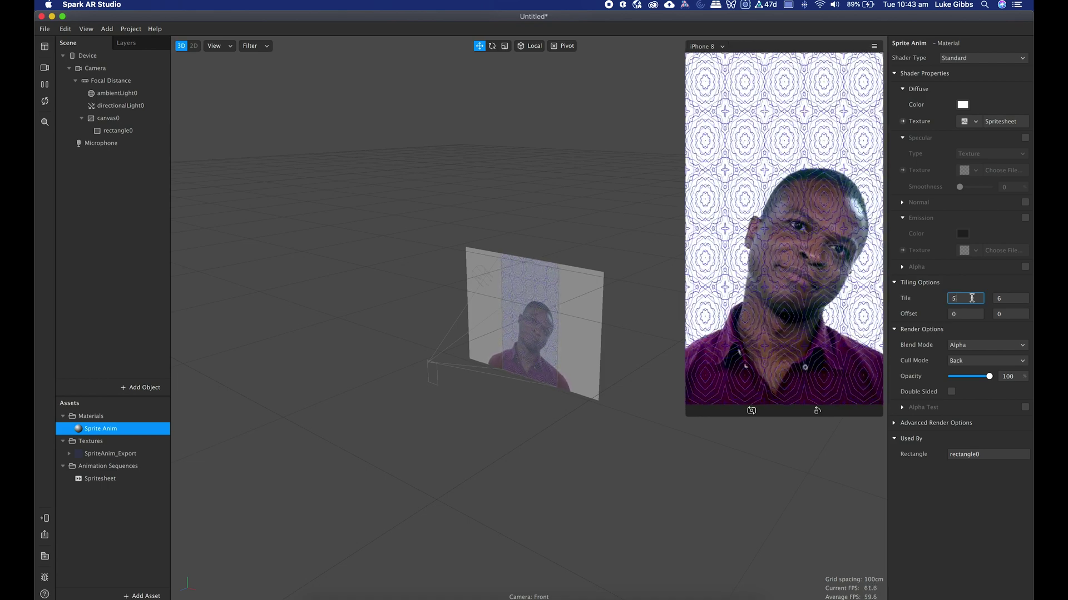
double_click(1002, 299)
type("8")
key("BackSpace")
type("9")
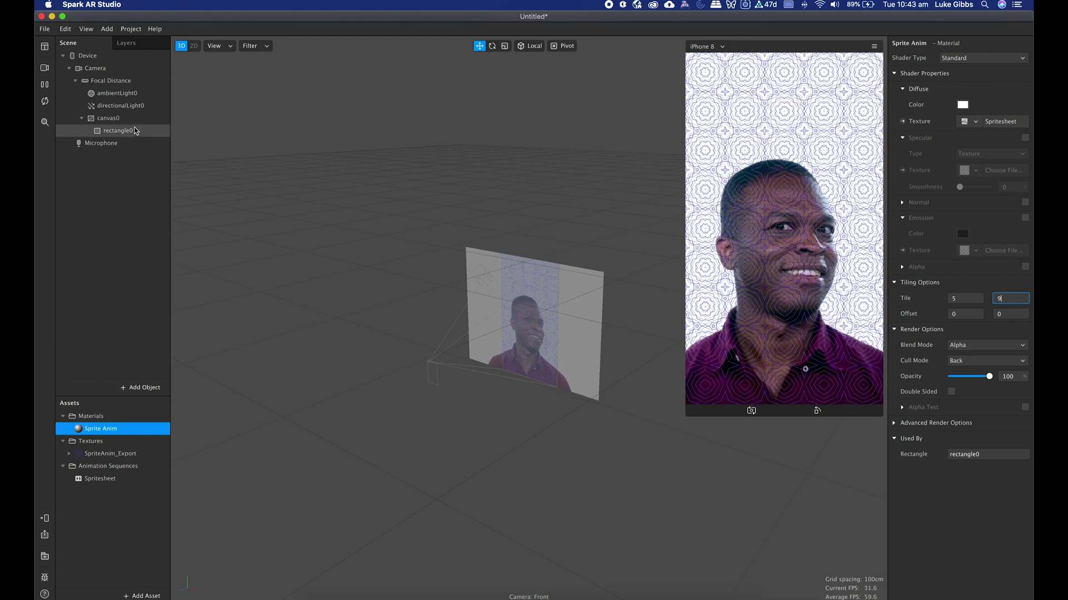
Duplicate rectangle0 to create rectangle1
left_click(108, 136)
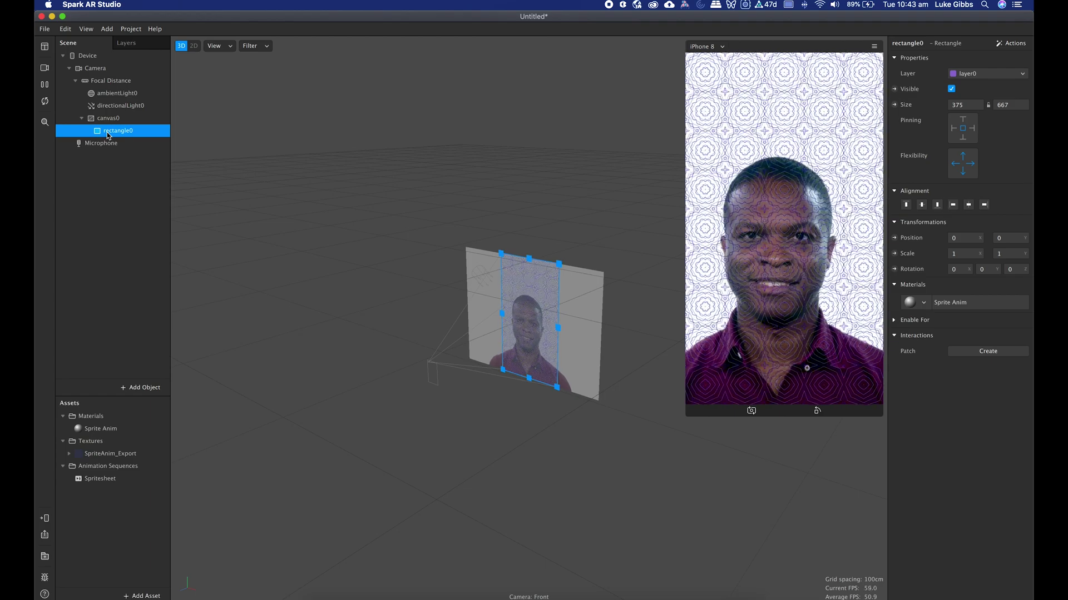
key("super+d")
left_click(119, 144)
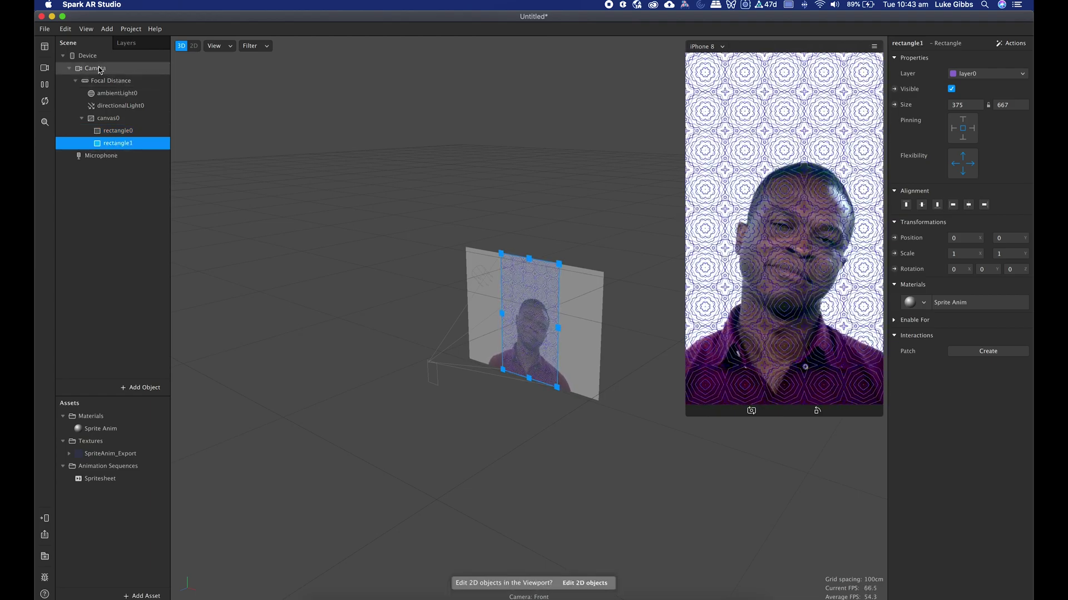
Add Texture Extraction and Person Segmentation to the Camera
left_click(93, 68)
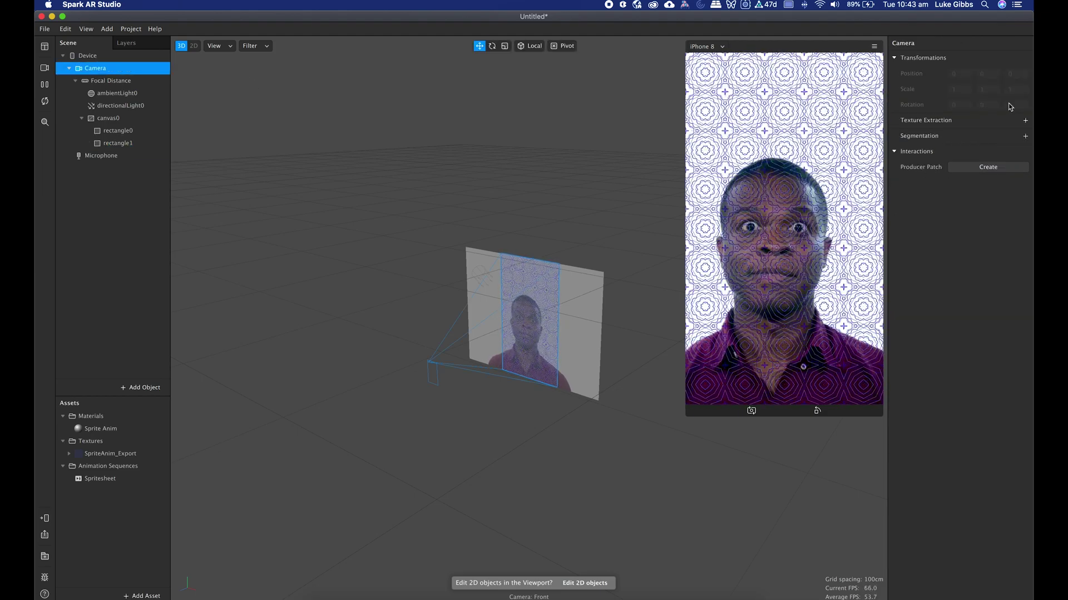
left_click(1026, 121)
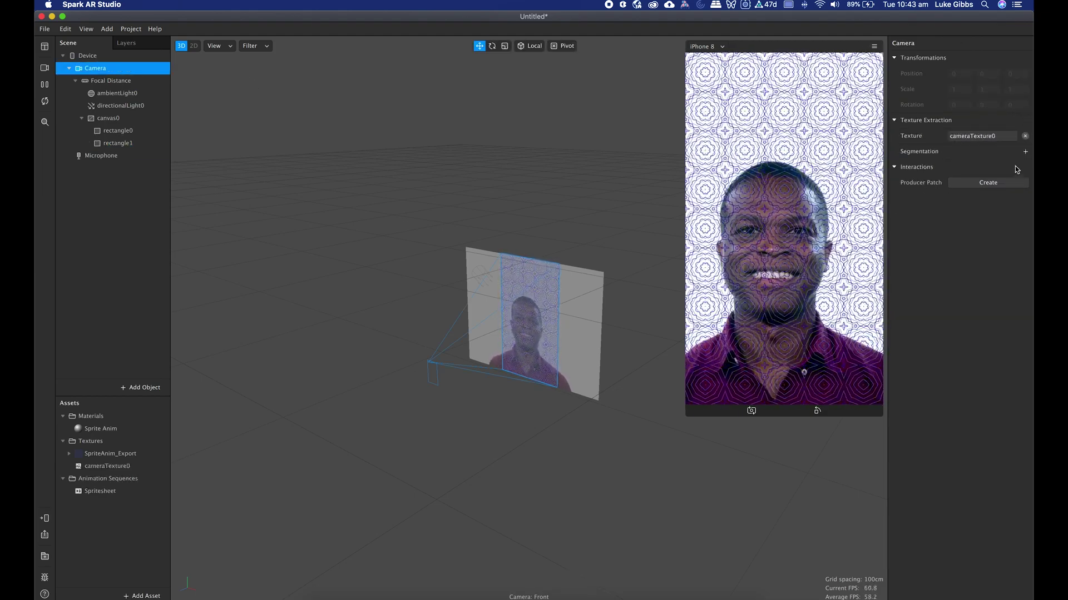
left_click(1026, 152)
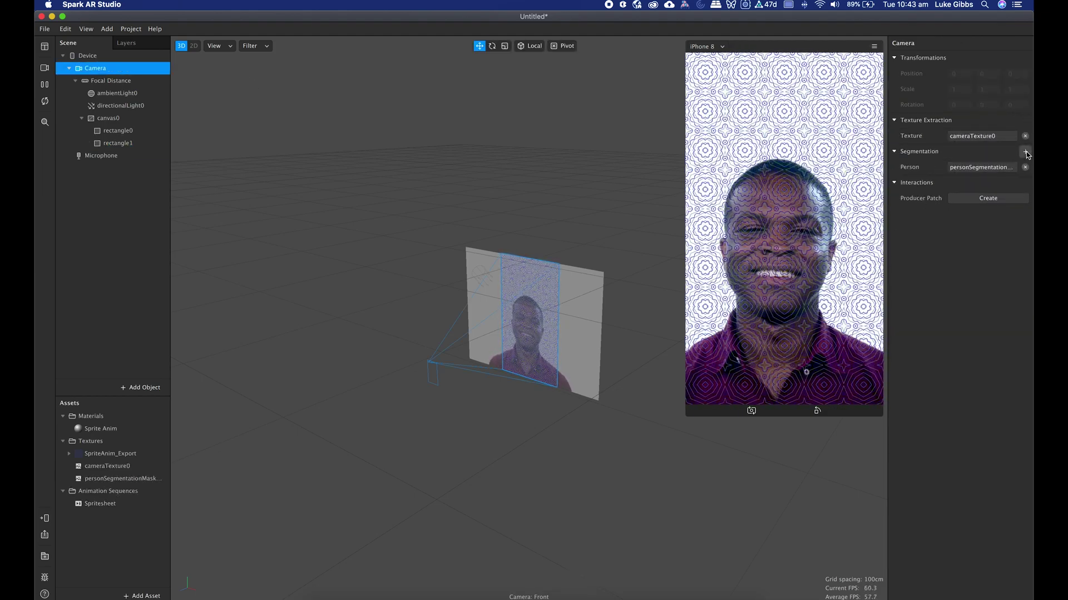
Give rectangle1 a new material named Person
left_click(116, 144)
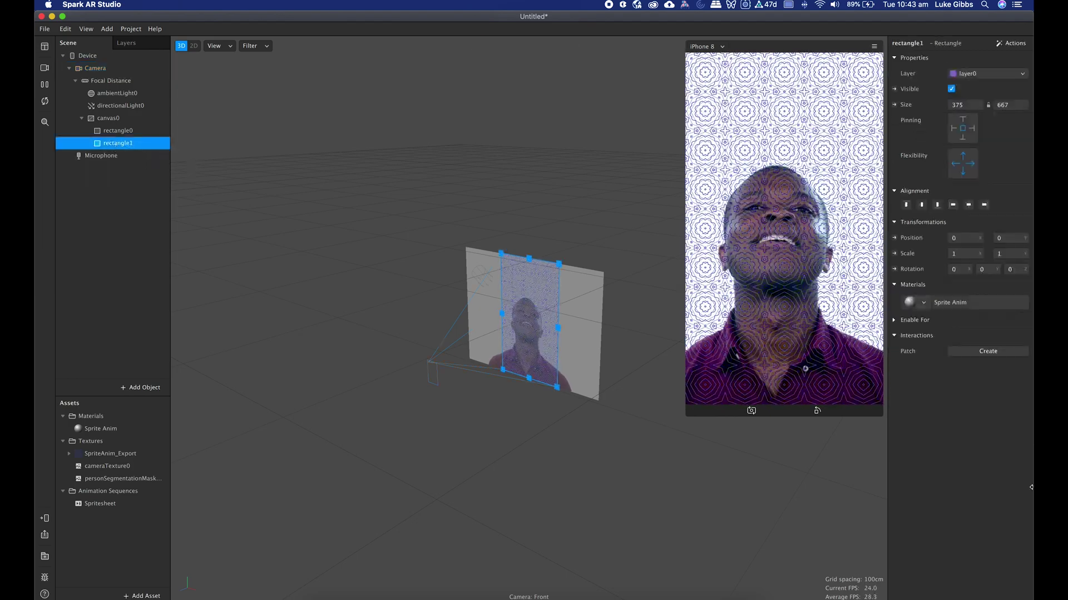
left_click(924, 303)
left_click(948, 337)
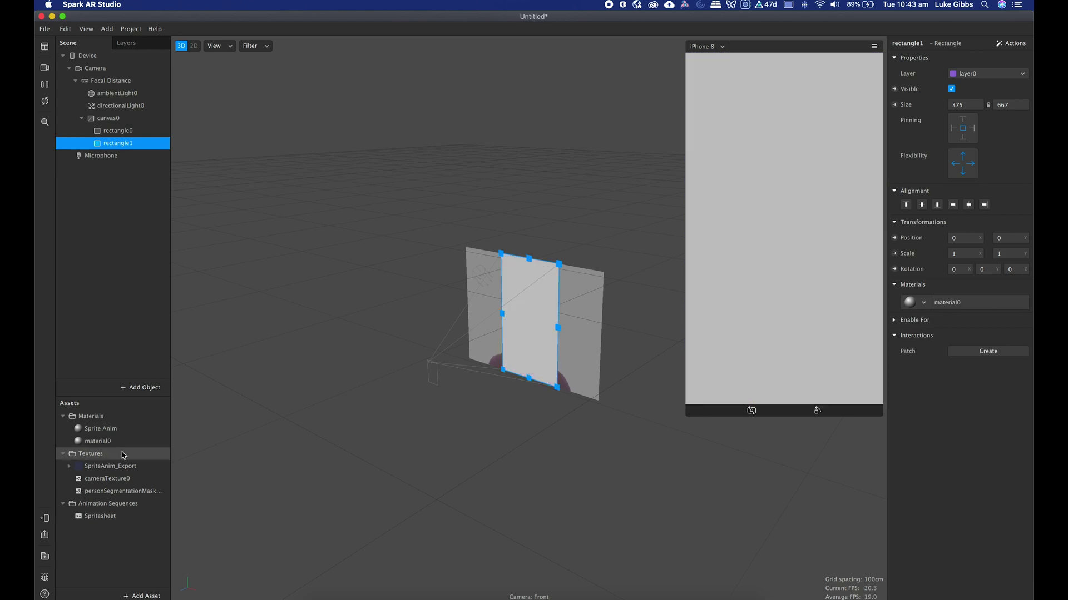
double_click(101, 442)
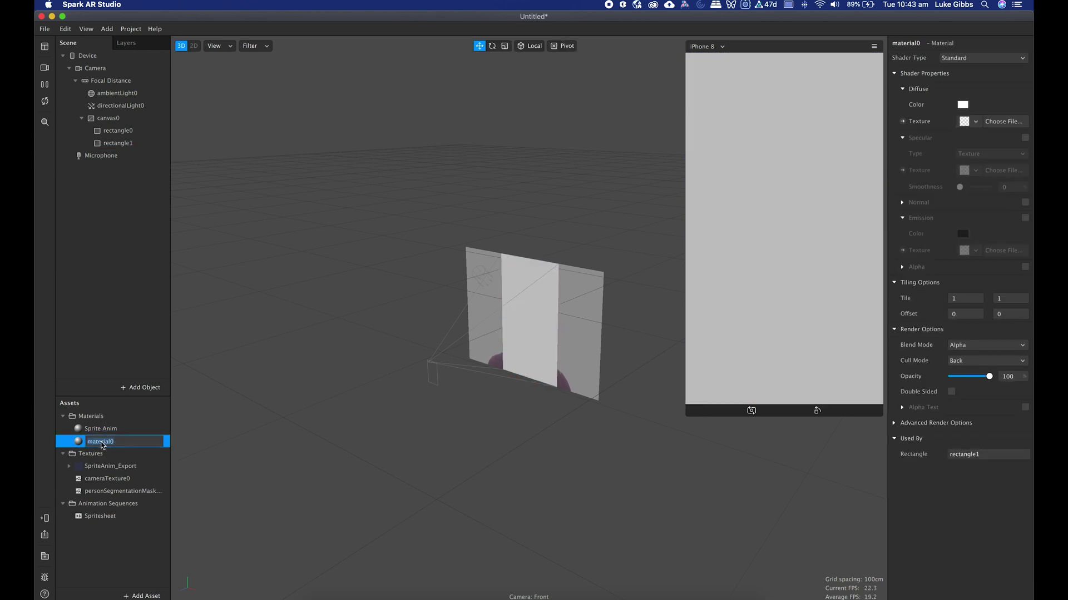
Use cameraTexture0 as Person's diffuse texture and personSegmentationMask as its alpha
left_click(978, 121)
left_click(934, 184)
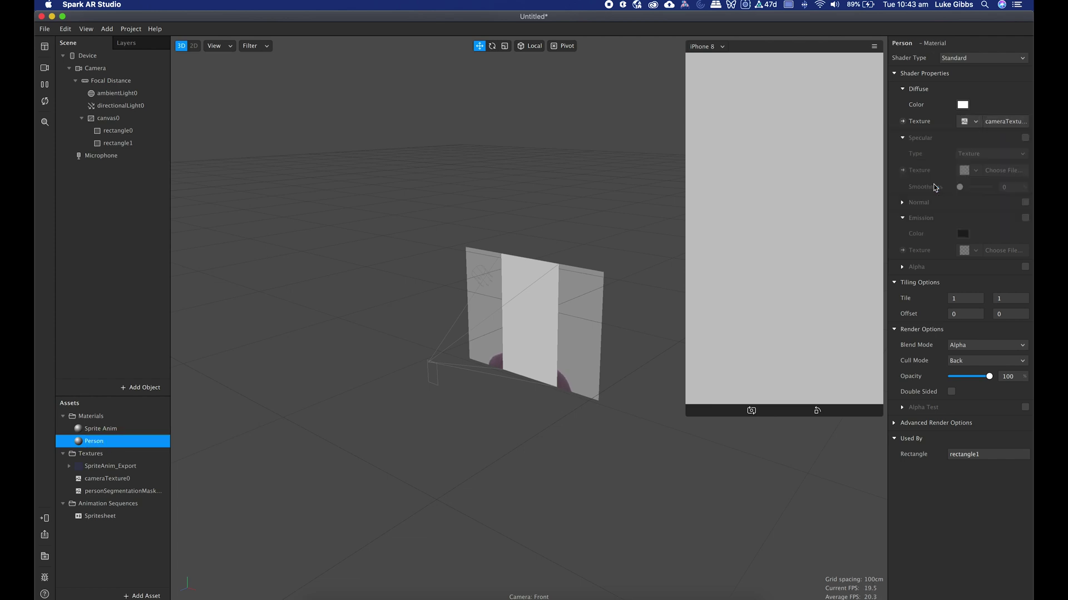
left_click(1025, 267)
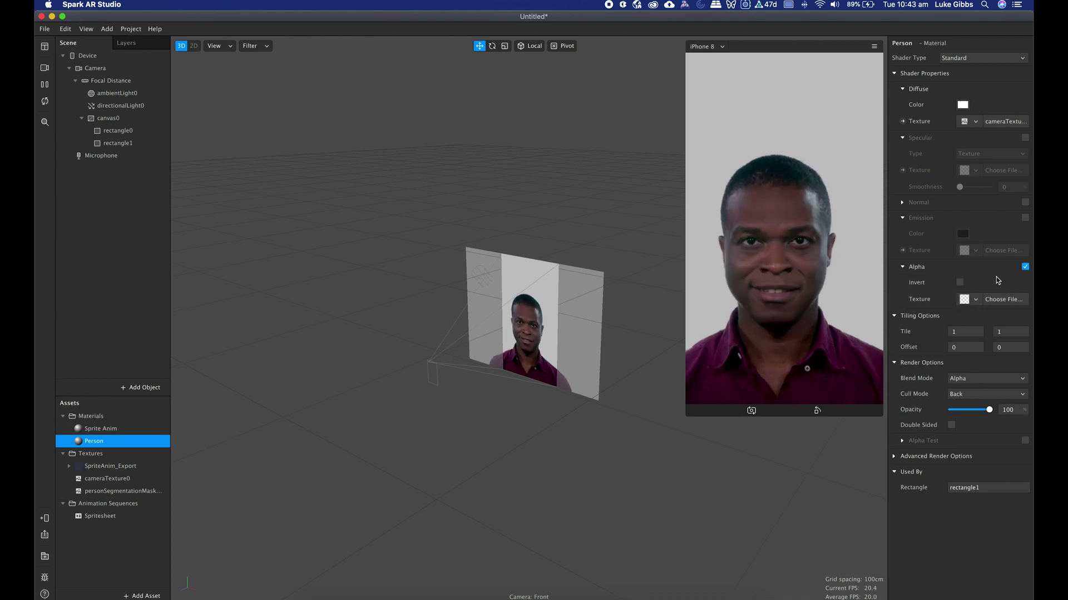
left_click(977, 300)
left_click(940, 377)
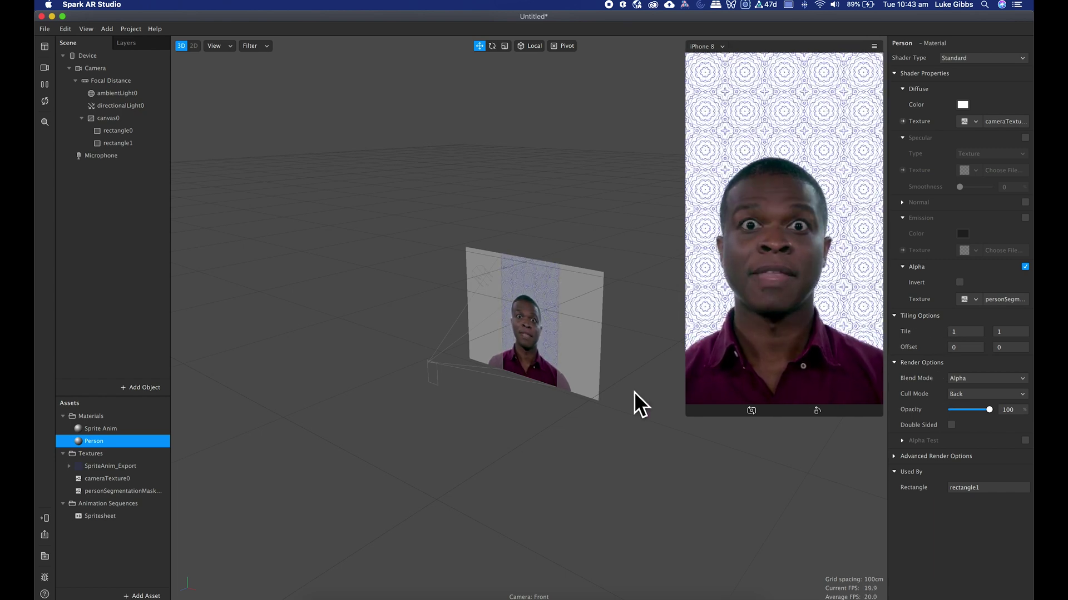
left_click_drag(687, 416, 648, 482)
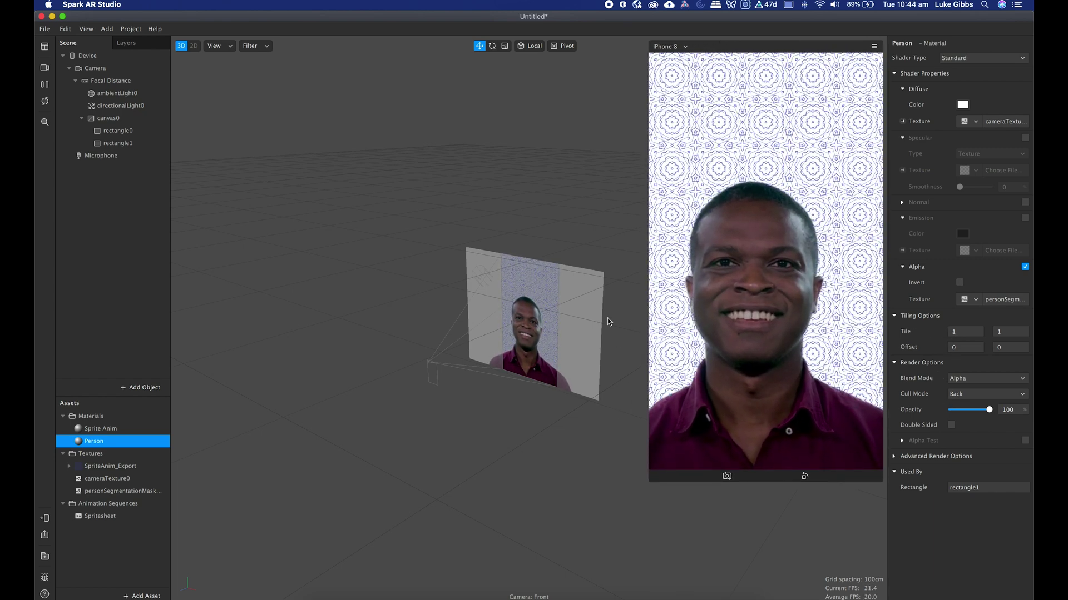
left_click(211, 309)
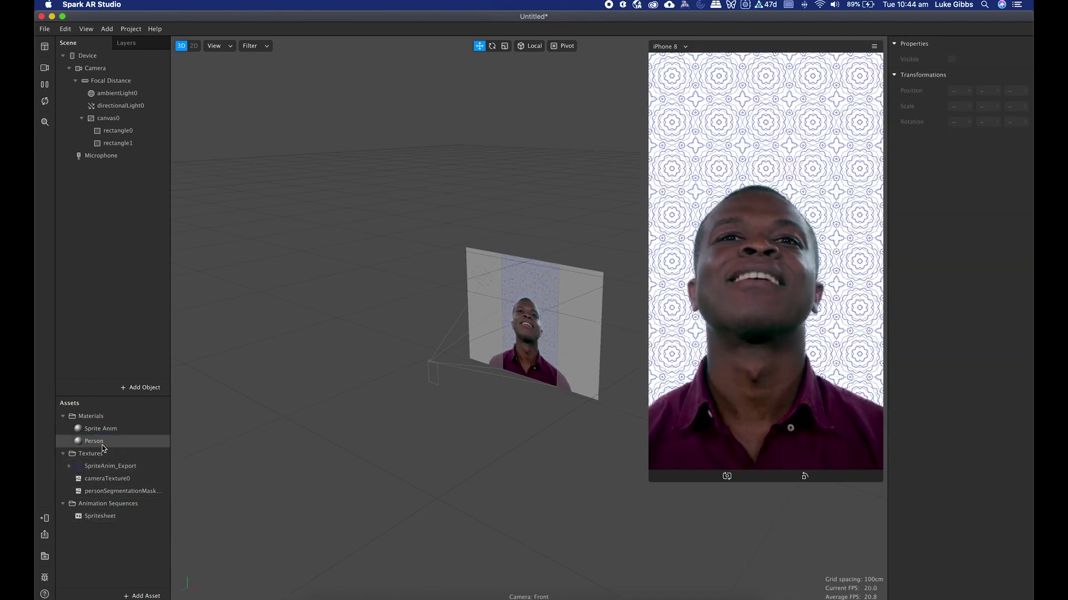
Set the Sprite Anim material's diffuse colour to red
left_click(94, 430)
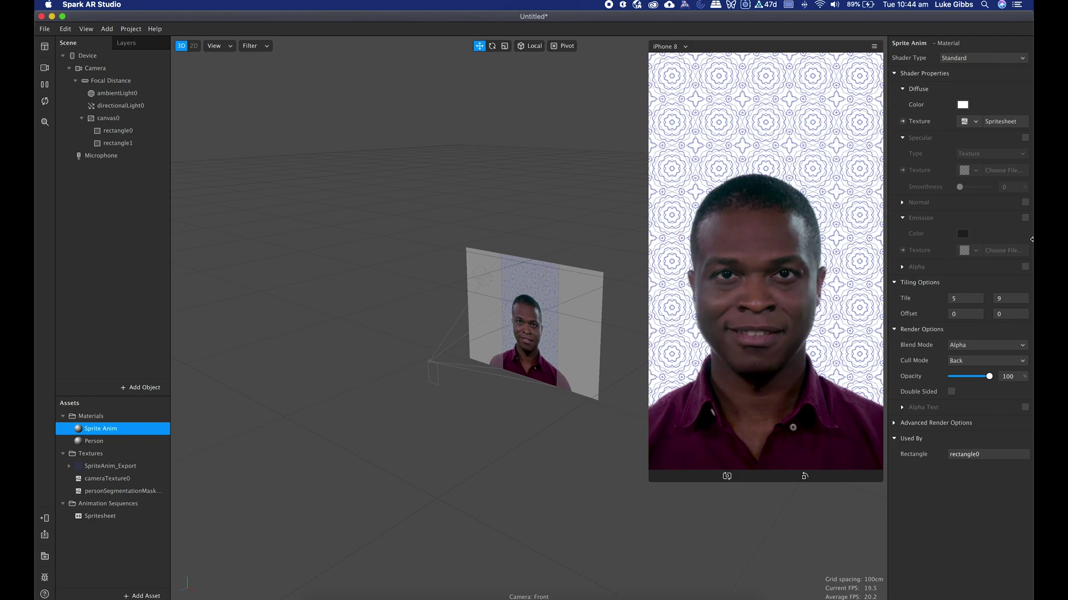
left_click(960, 106)
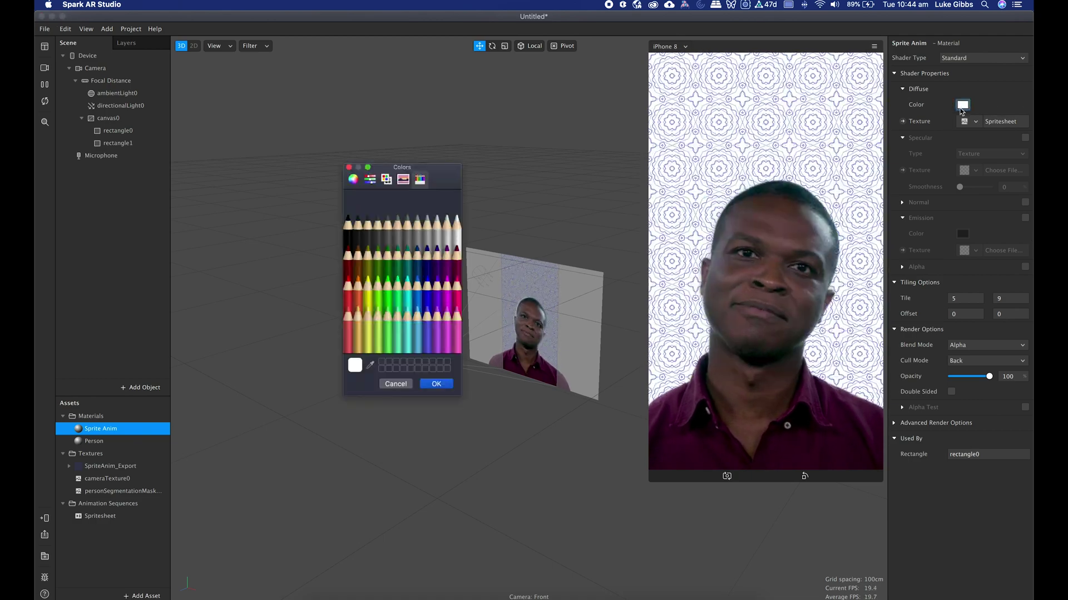
left_click(349, 288)
left_click(437, 385)
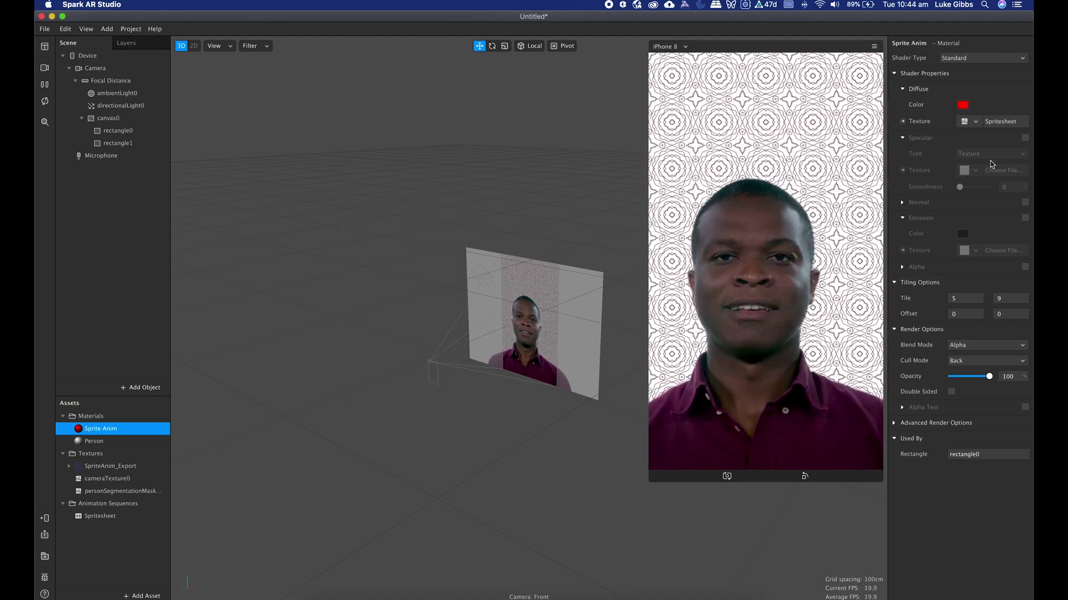
Remove Sprite Anim's diffuse texture and use Spritesheet as its alpha texture
left_click(977, 122)
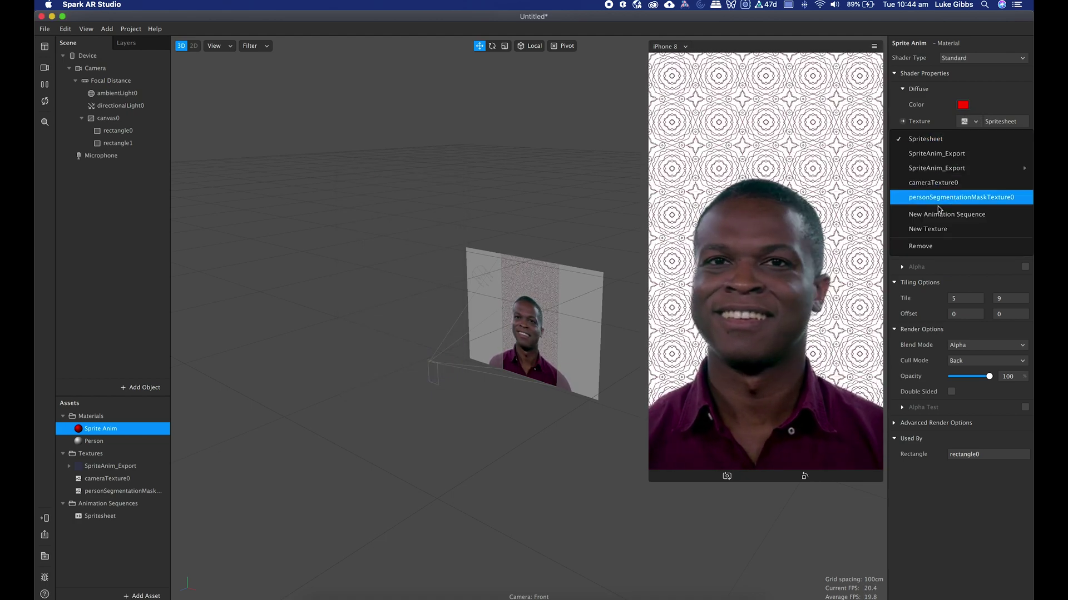
left_click(912, 242)
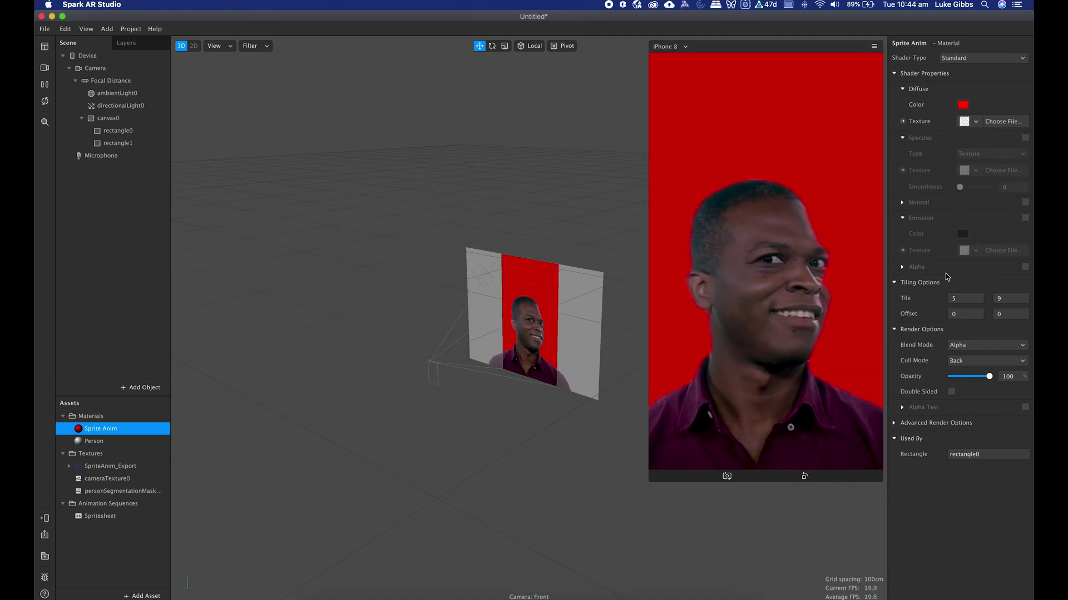
left_click(1025, 267)
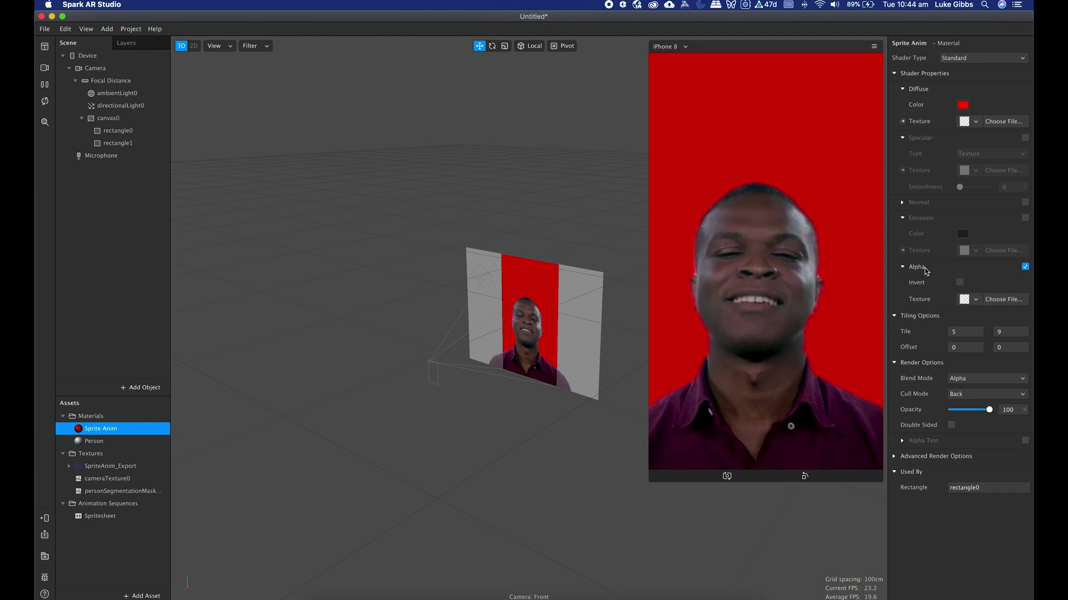
left_click(976, 300)
left_click(926, 317)
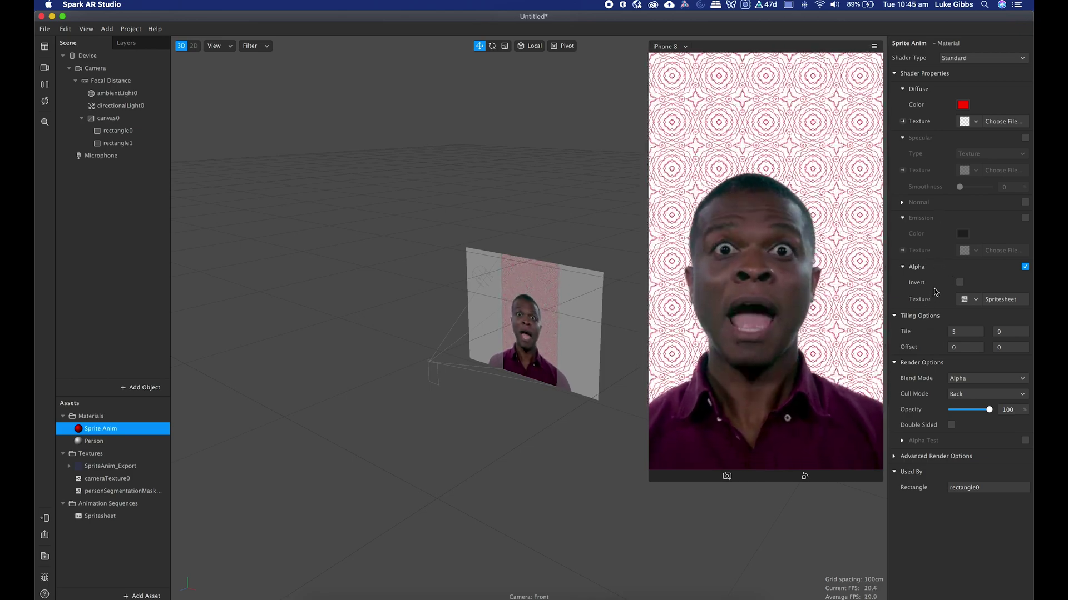
Try blue, green and brown tints for the pattern, then keep red
left_click(962, 105)
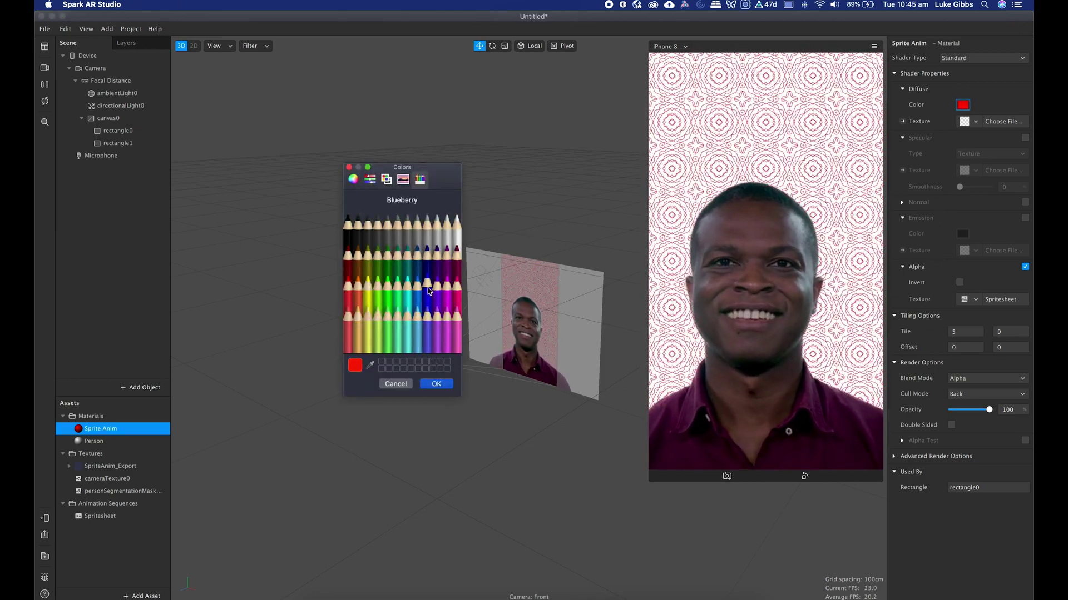
left_click(426, 289)
left_click(378, 326)
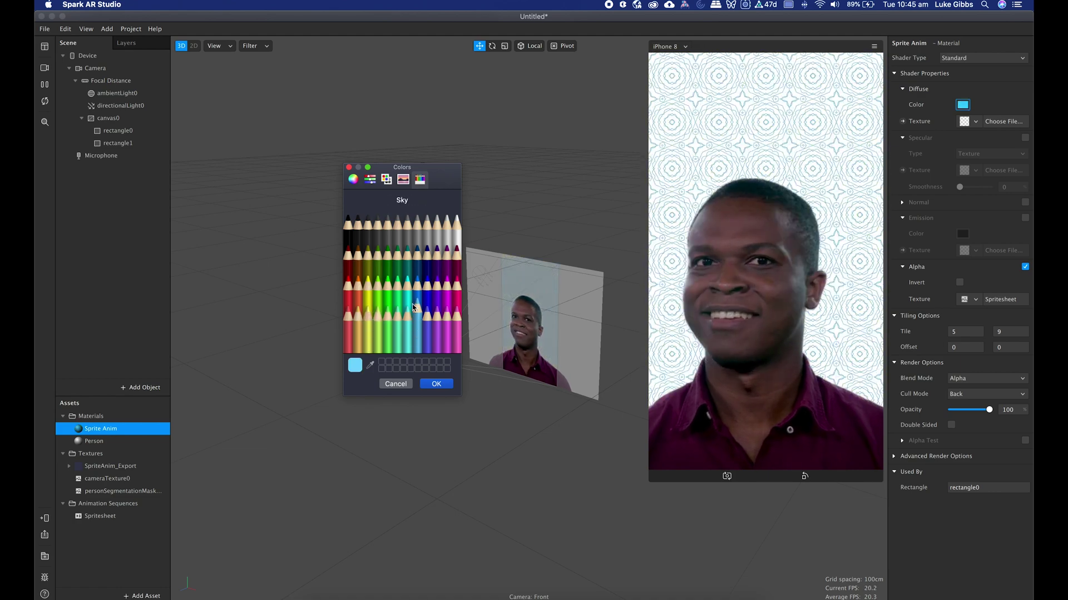
left_click(379, 261)
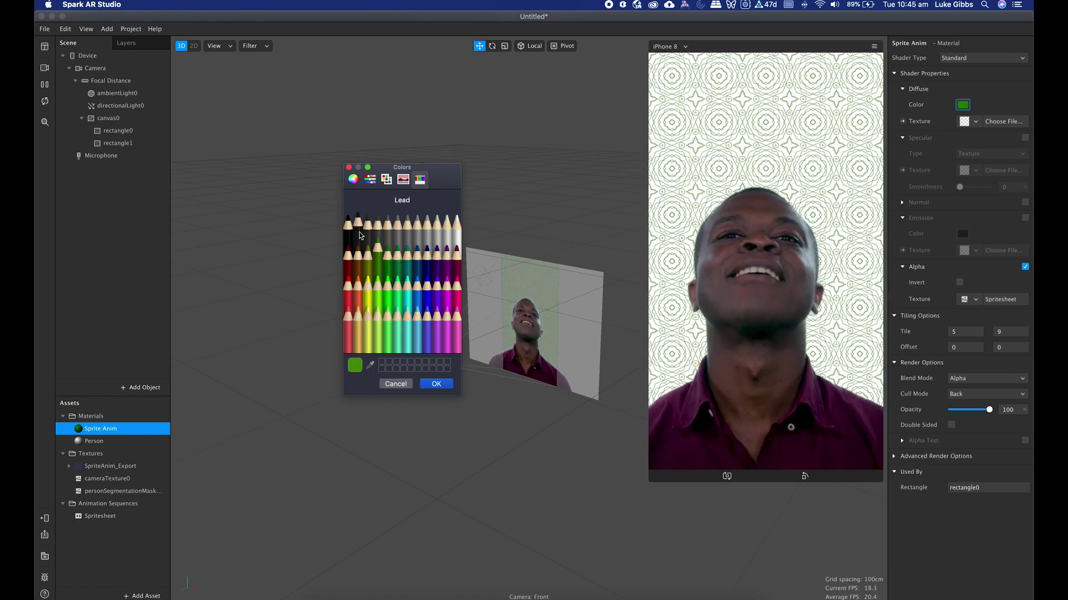
left_click(359, 267)
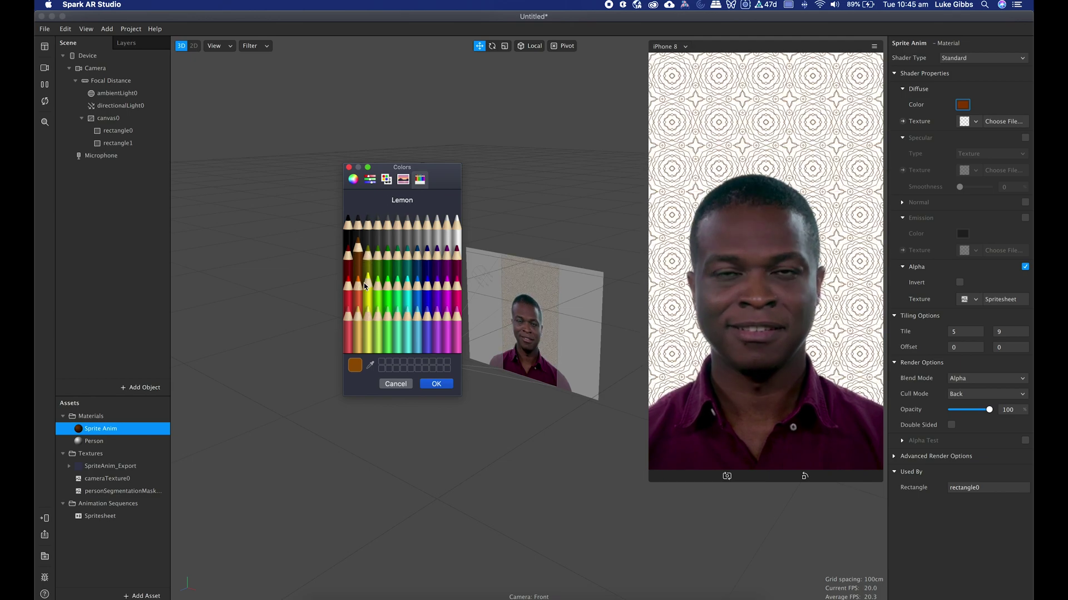
left_click(348, 312)
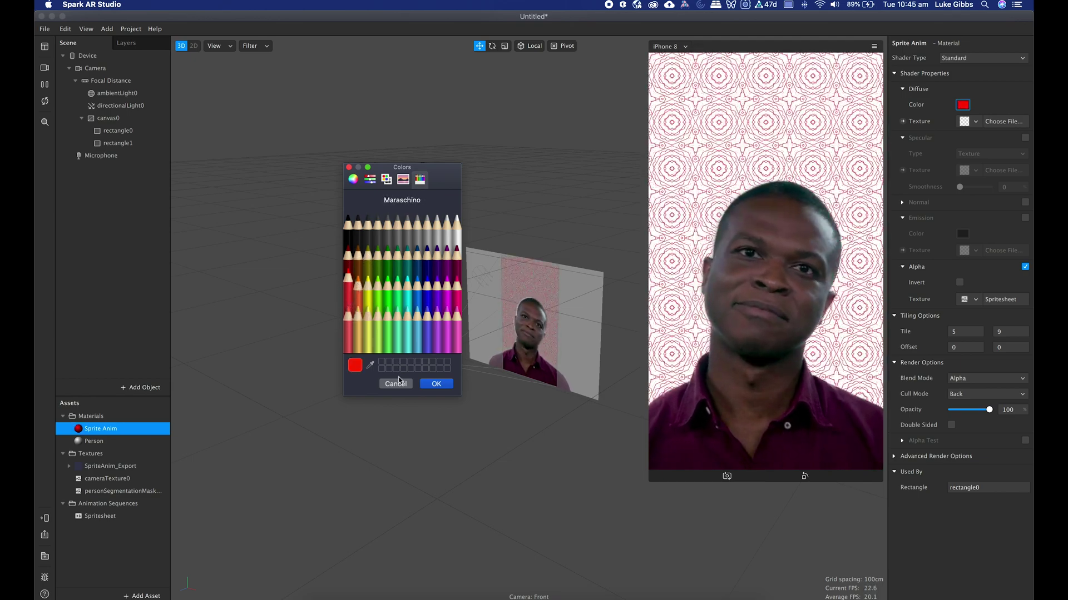
left_click(436, 383)
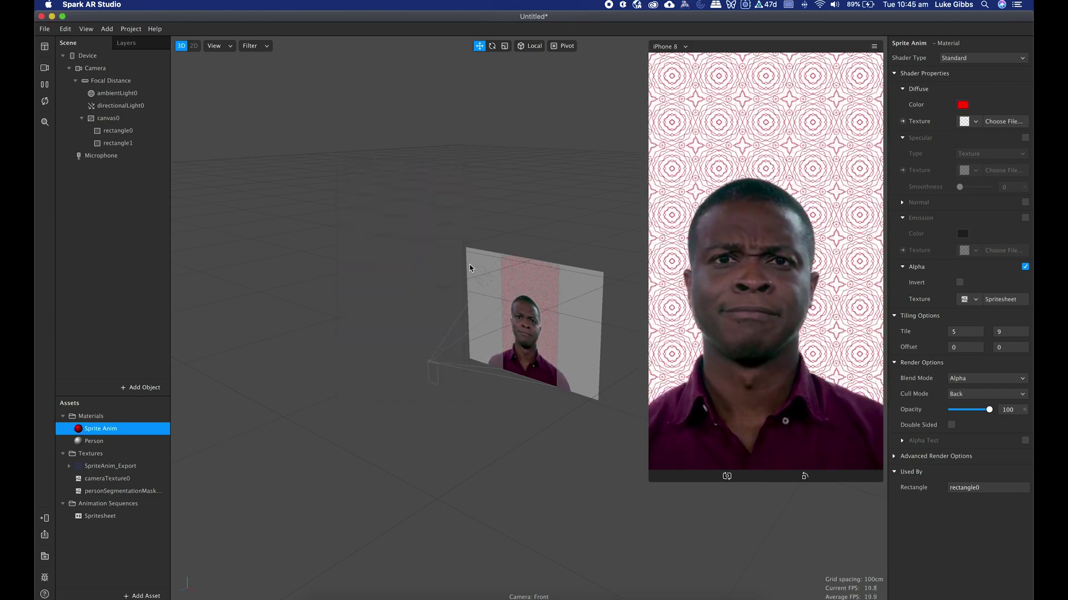